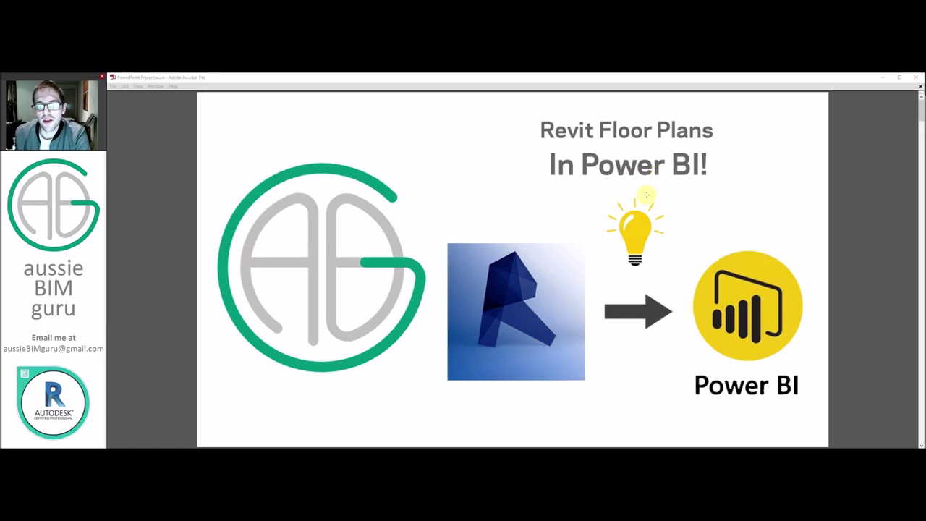
- Page through the PDF past the intro and 'It's free!!!' slides to 'Floor Plans in Power BI'
scroll(648, 194, "down", 1)
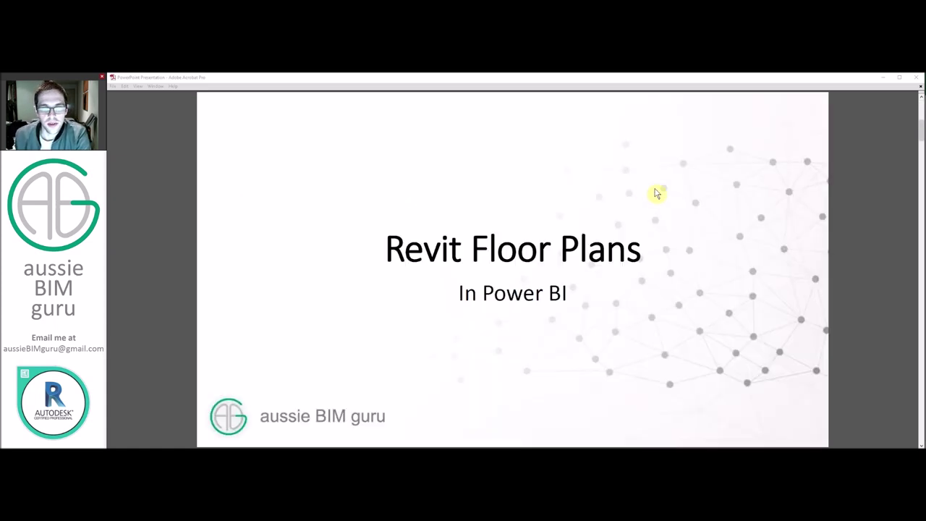
scroll(656, 192, "down", 1)
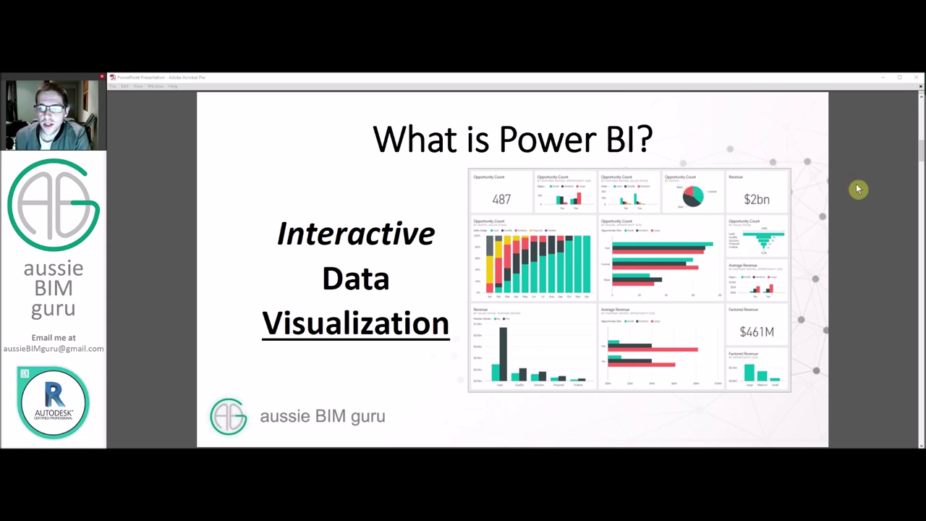
key("Right")
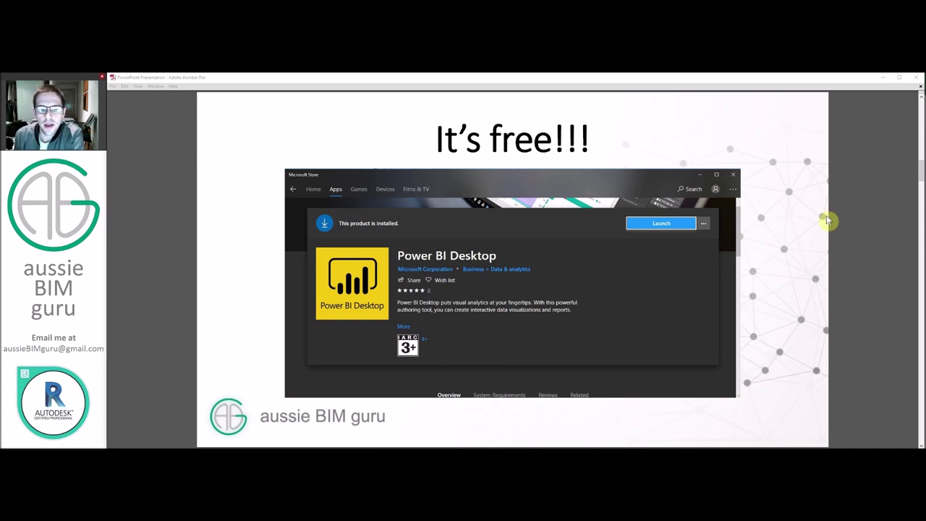
key("Page_Down")
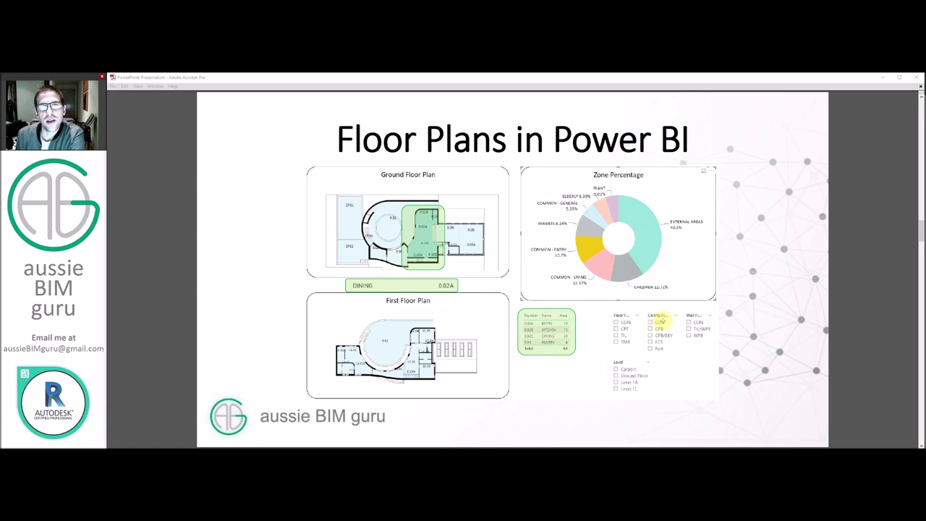
- Advance past the okviz Synoptic Panel and synoptic.design slides to the 'We need' slide
left_click(776, 279)
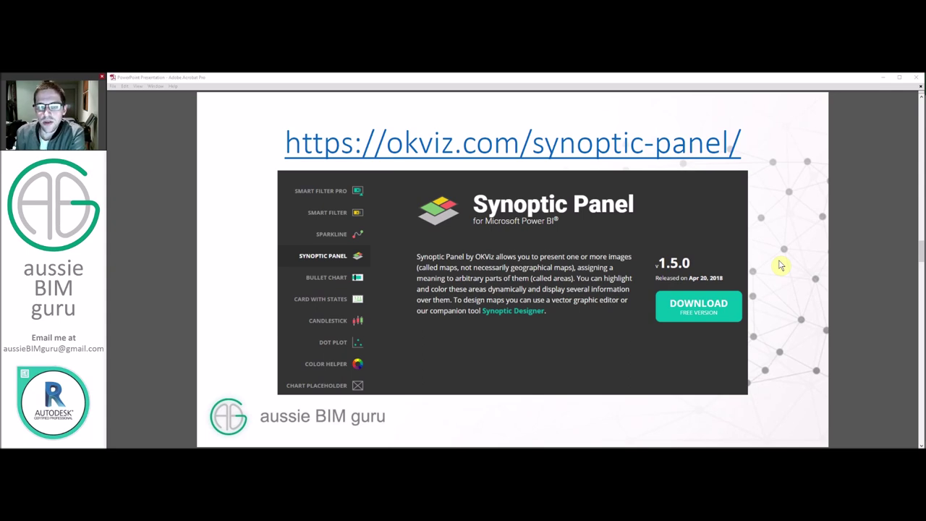
scroll(789, 255, "down", 1)
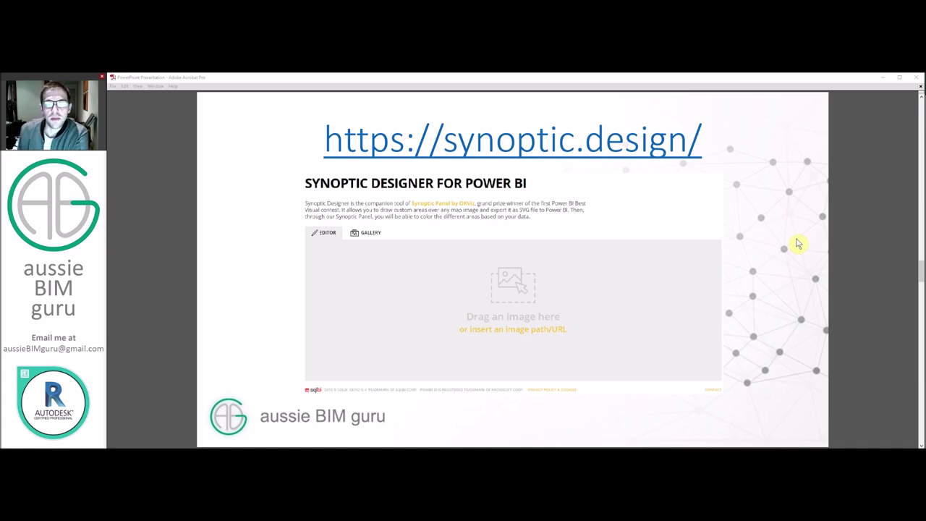
left_click(790, 252)
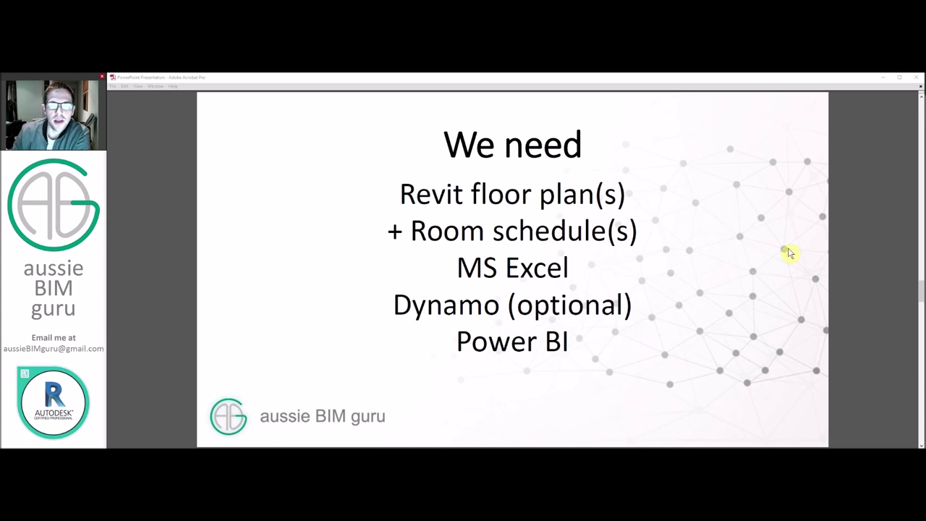
- Move past the Room data and 'Today's model' slides to 'Without further ado…'
scroll(818, 279, "down", 1)
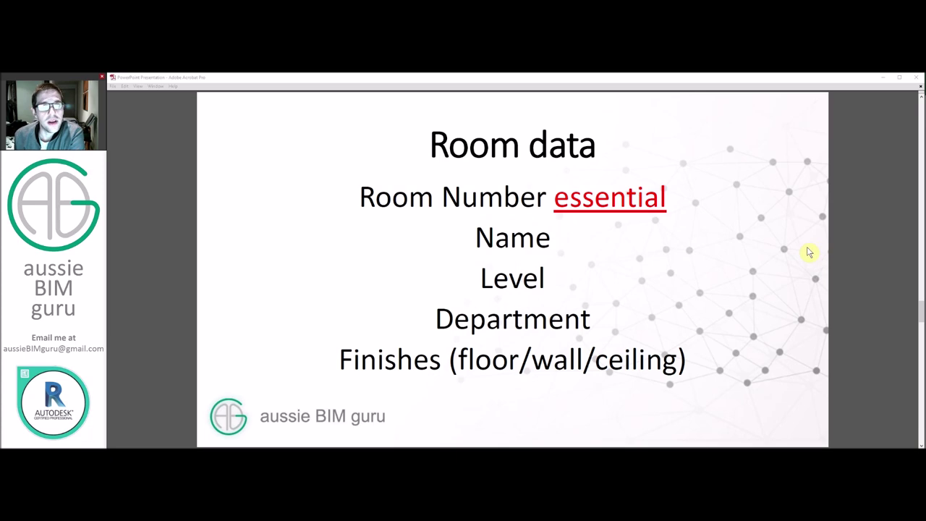
left_click(810, 251)
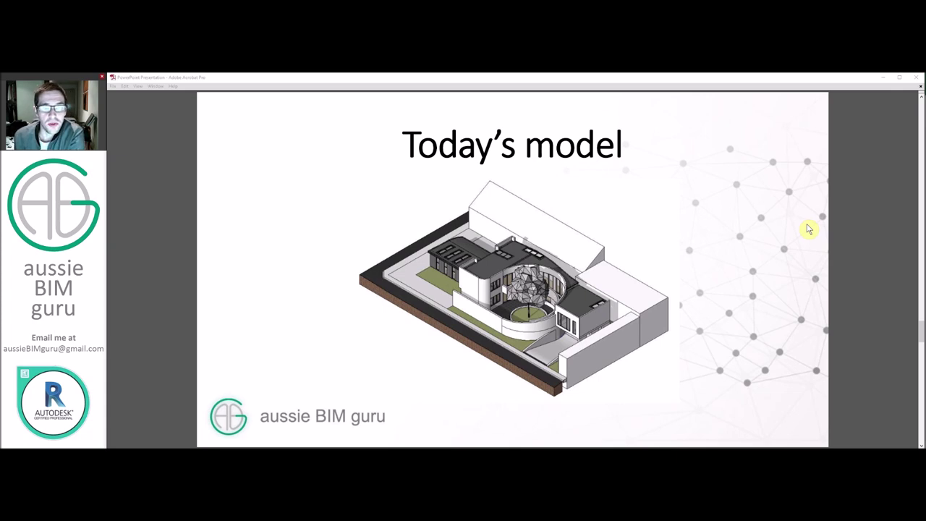
scroll(808, 228, "down", 1)
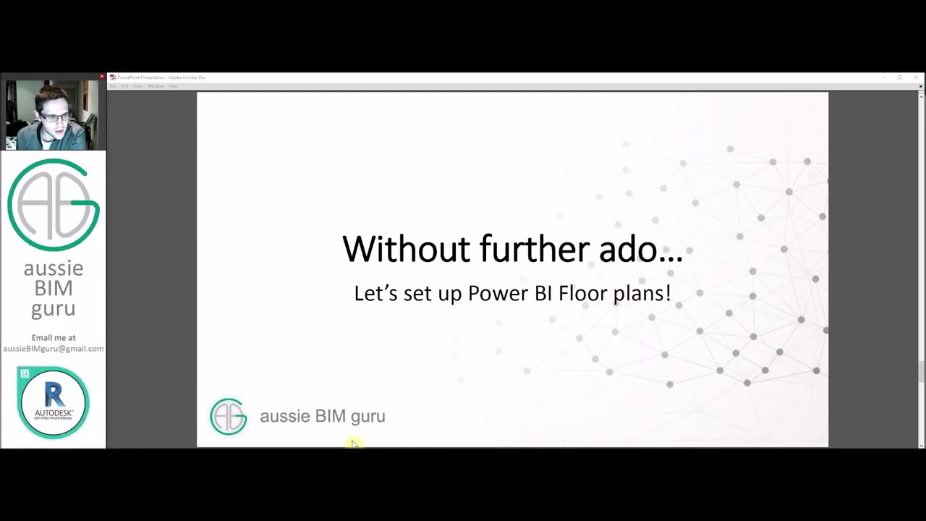
- In the remote Revit session, open GA PLAN - GROUND FLOOR and apply the Power BI view template
left_click(40, 434)
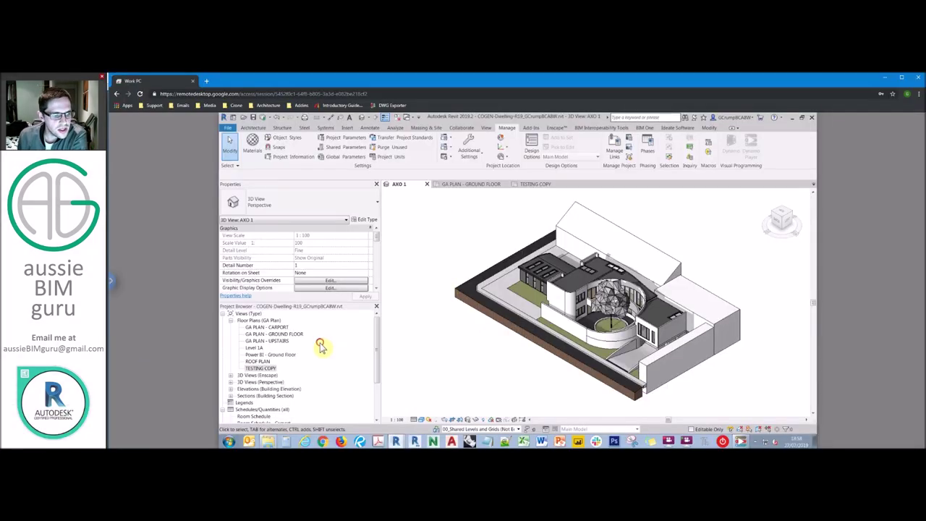
double_click(279, 335)
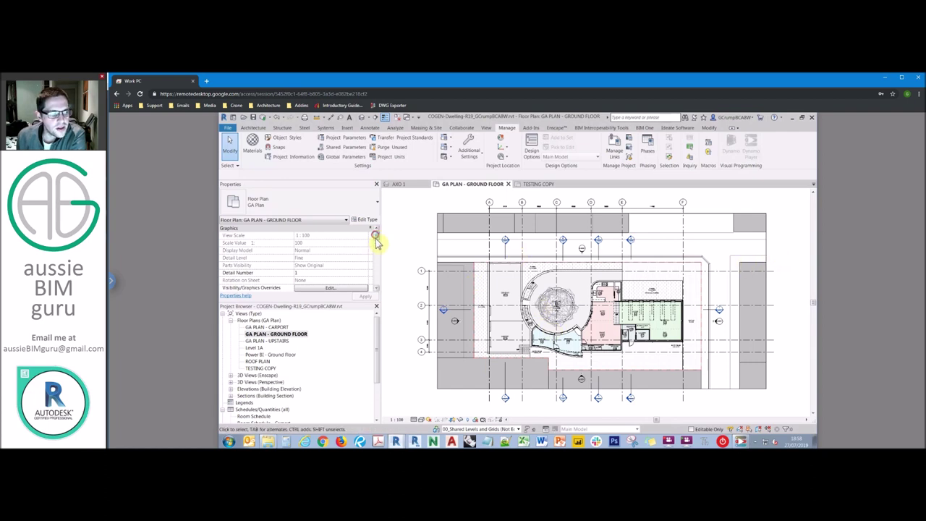
left_click_drag(375, 242, 356, 256)
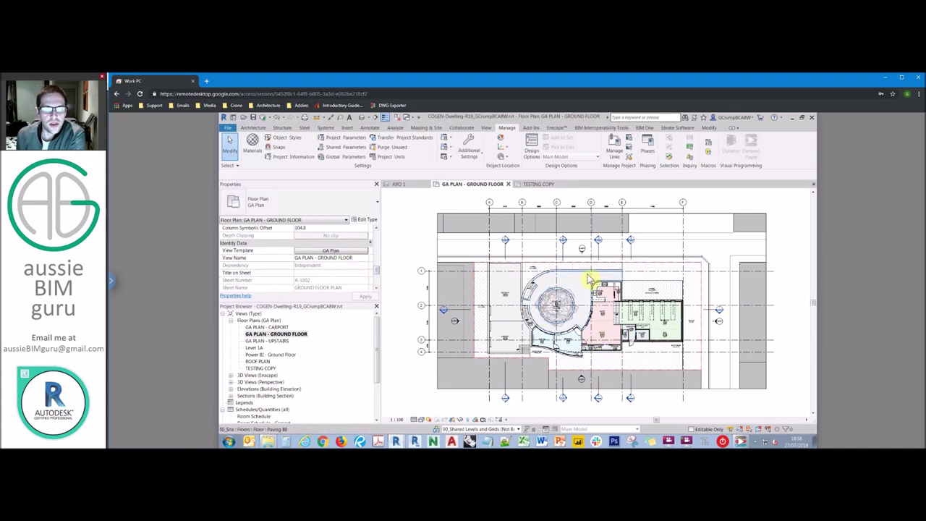
left_click(327, 252)
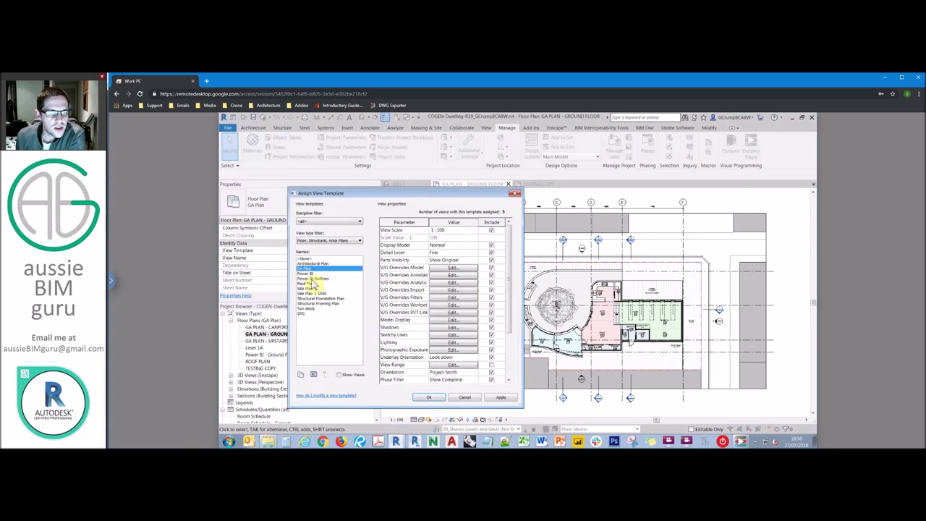
left_click(316, 274)
left_click(428, 397)
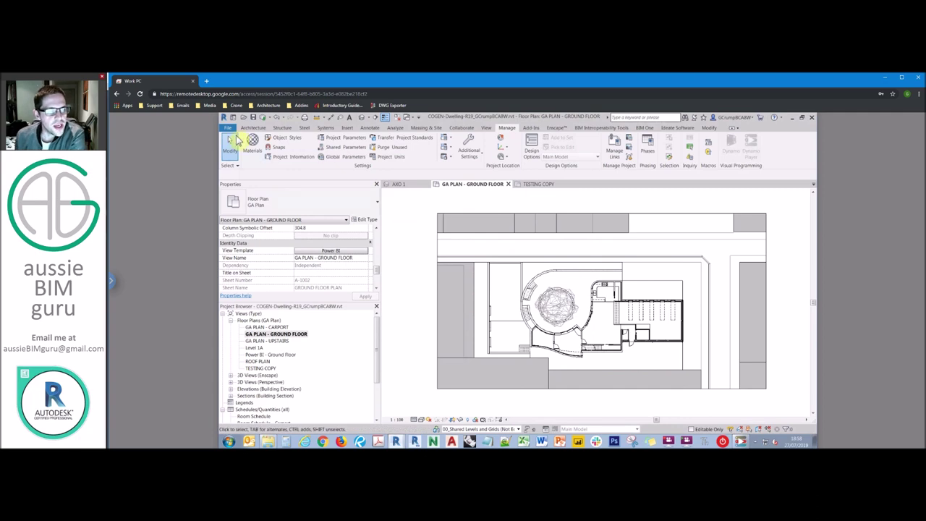
- Start an image export of the plan view, skipping the sync with central
left_click(228, 128)
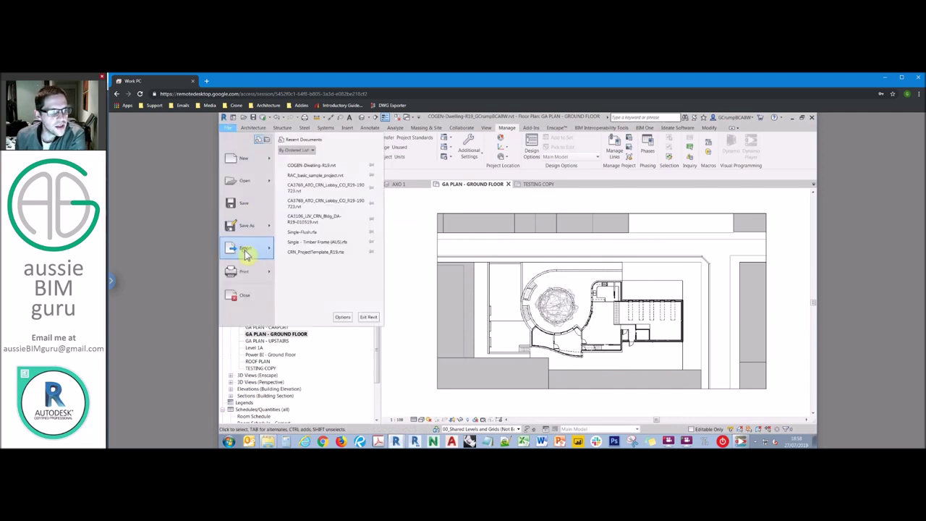
mouse_move(247, 248)
mouse_move(316, 306)
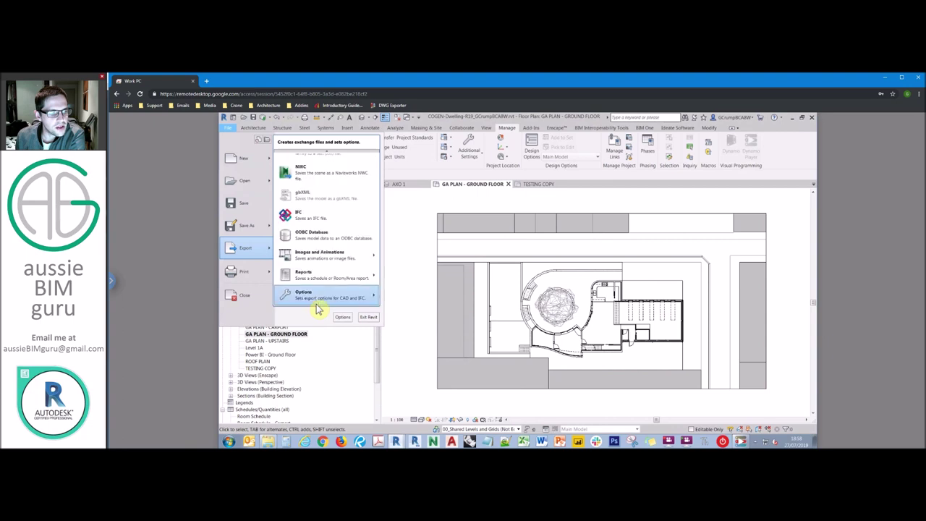
mouse_move(335, 255)
left_click(399, 274)
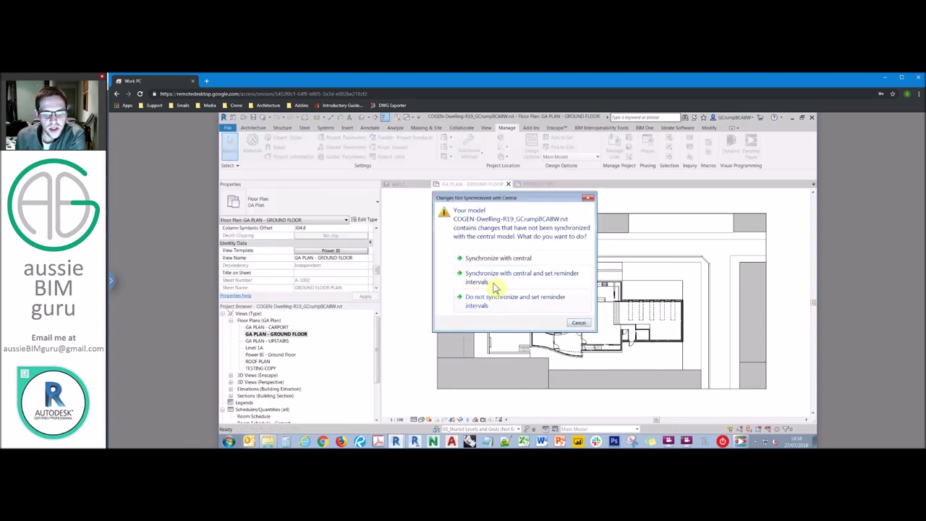
left_click(491, 293)
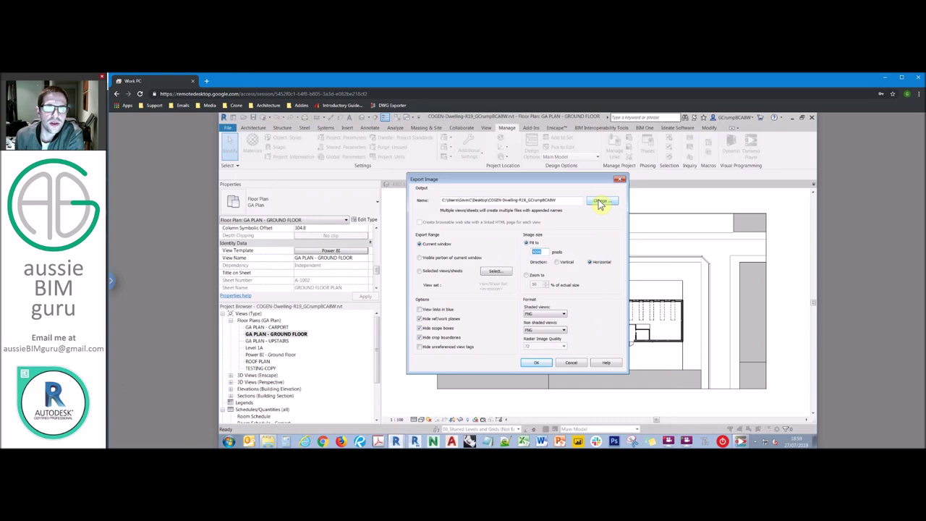
- Target Power BI Underlay GF.png on the Desktop, overwrite the old file, and export
left_click(600, 202)
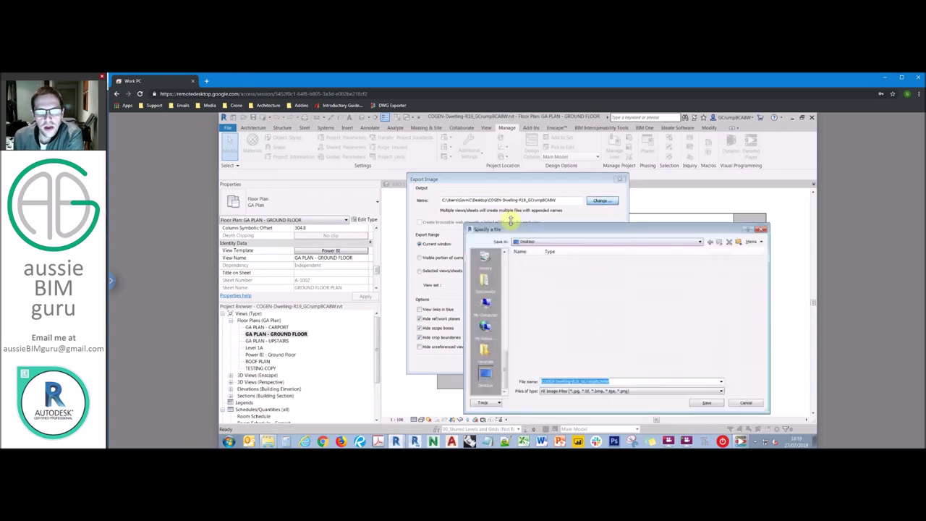
left_click(484, 374)
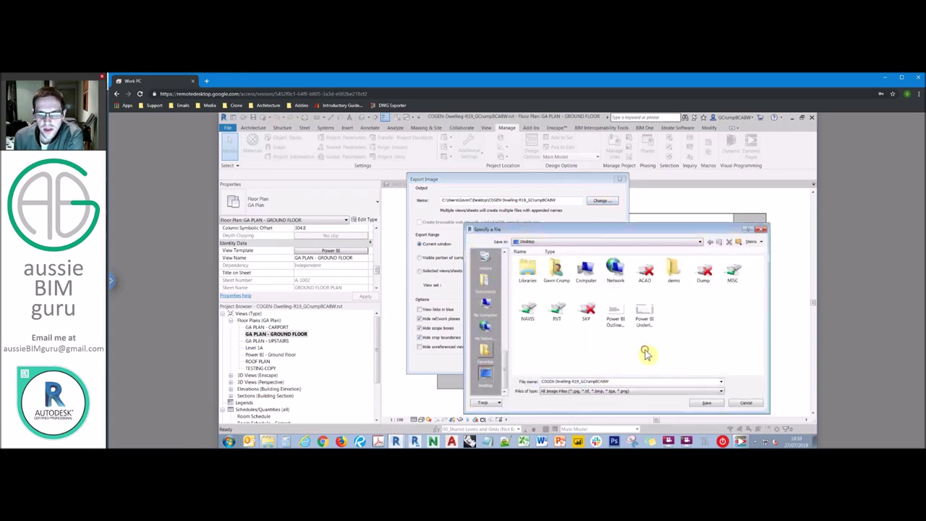
left_click(643, 316)
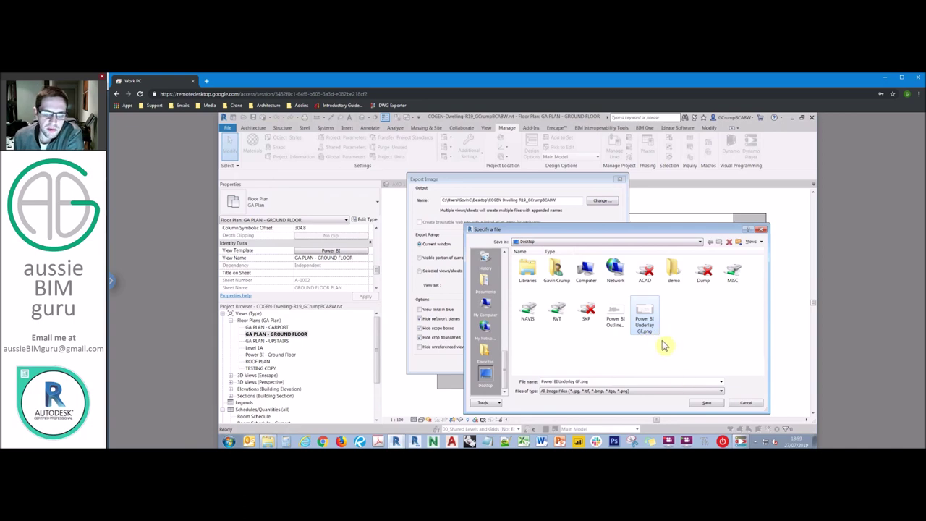
left_click(705, 403)
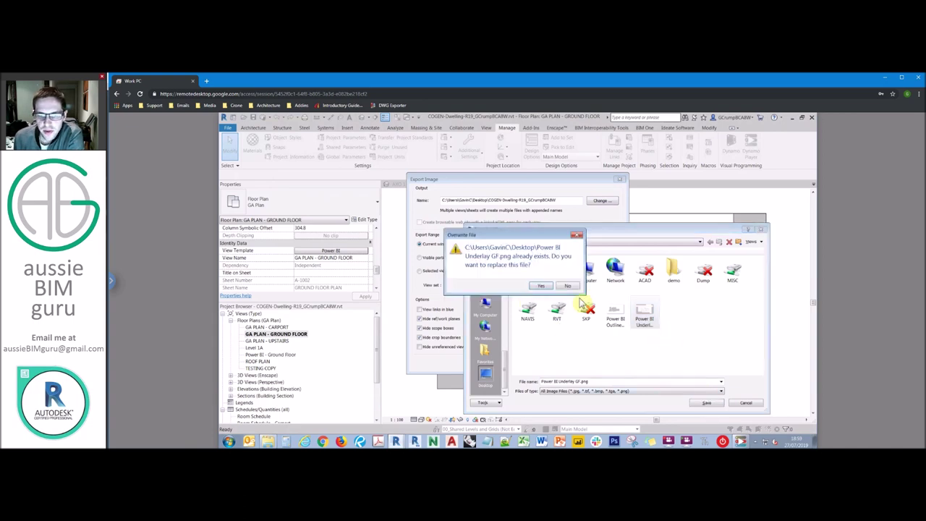
left_click(541, 284)
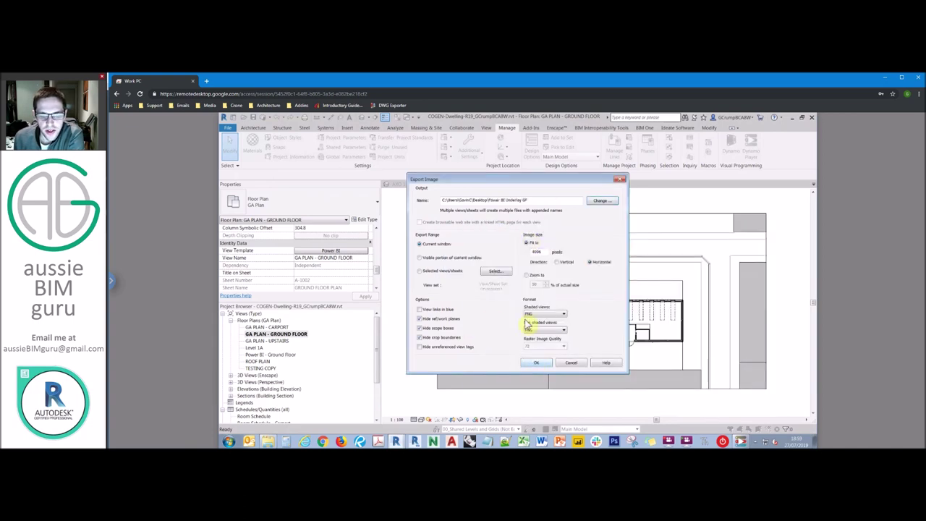
left_click(541, 283)
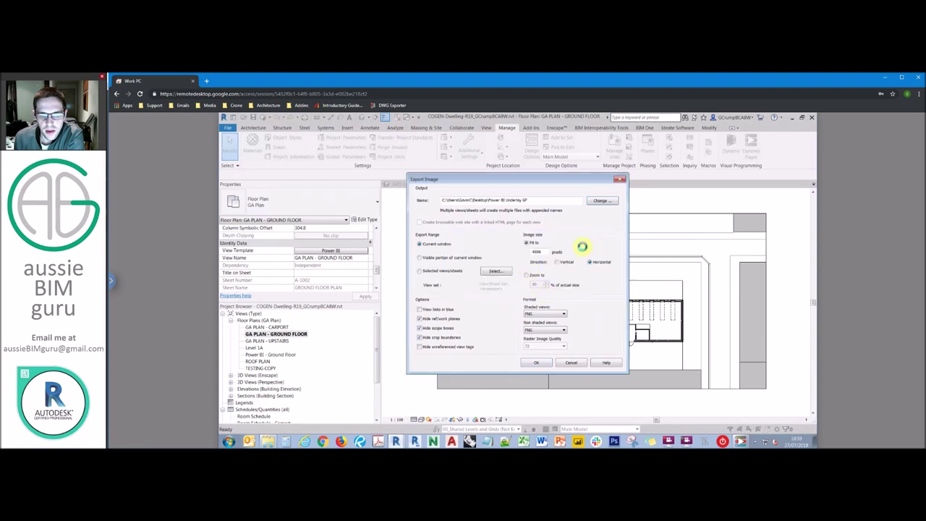
- Open the exported Power BI Underlay GF.png in Windows Photo Viewer
key("super+e")
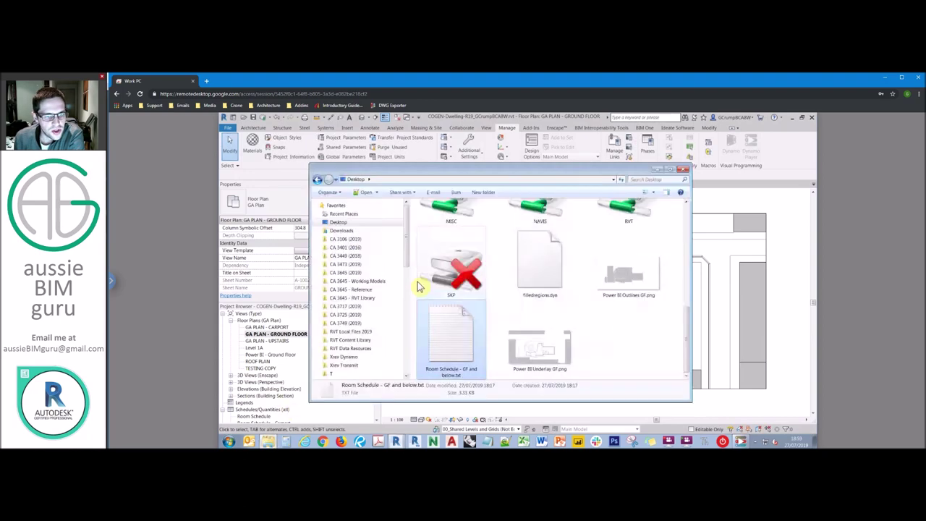
left_click(538, 340)
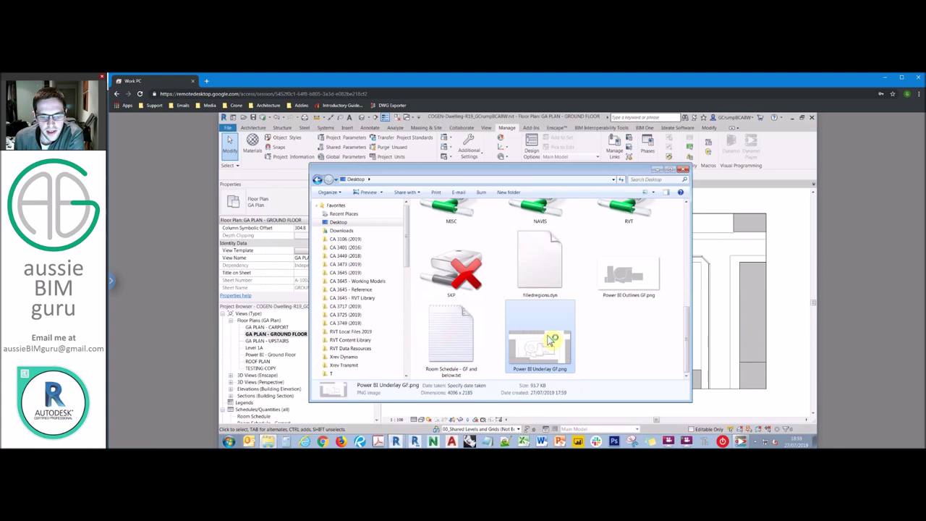
double_click(552, 340)
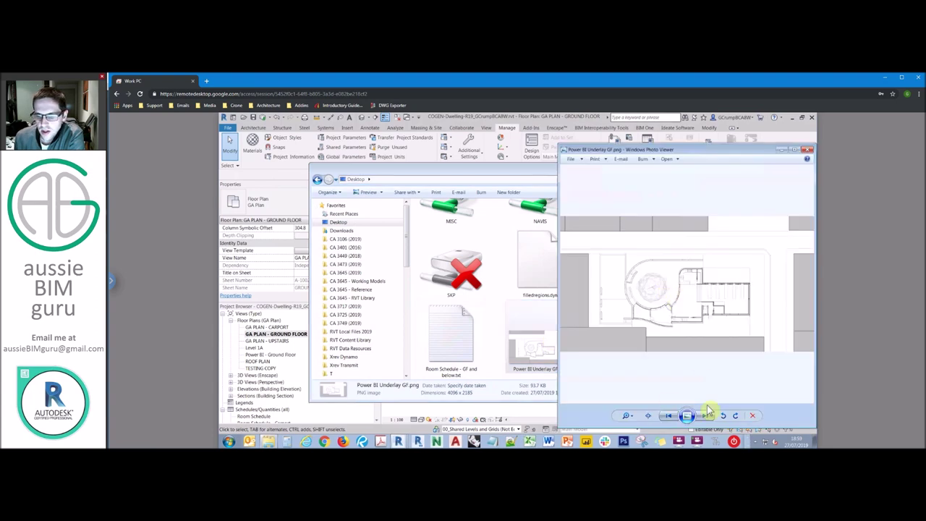
- Zoom in on the curved wall and dashed stall area, then close the viewer
left_click(627, 416)
left_click_drag(626, 418, 627, 405)
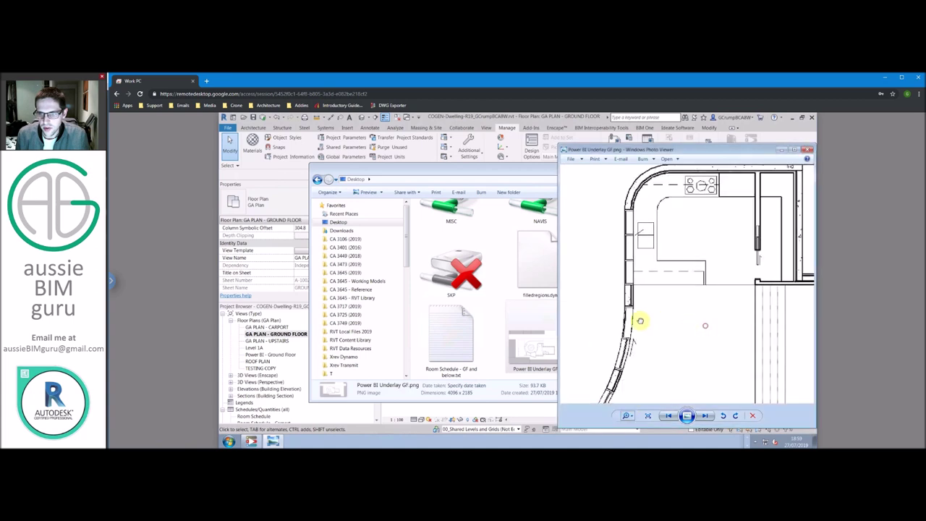
left_click_drag(641, 321, 770, 267)
left_click_drag(651, 253, 651, 226)
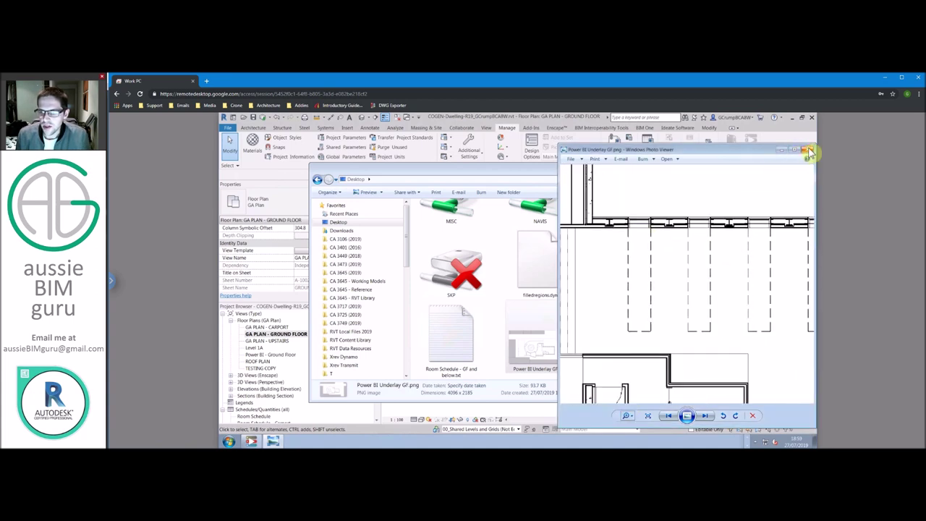
left_click(809, 151)
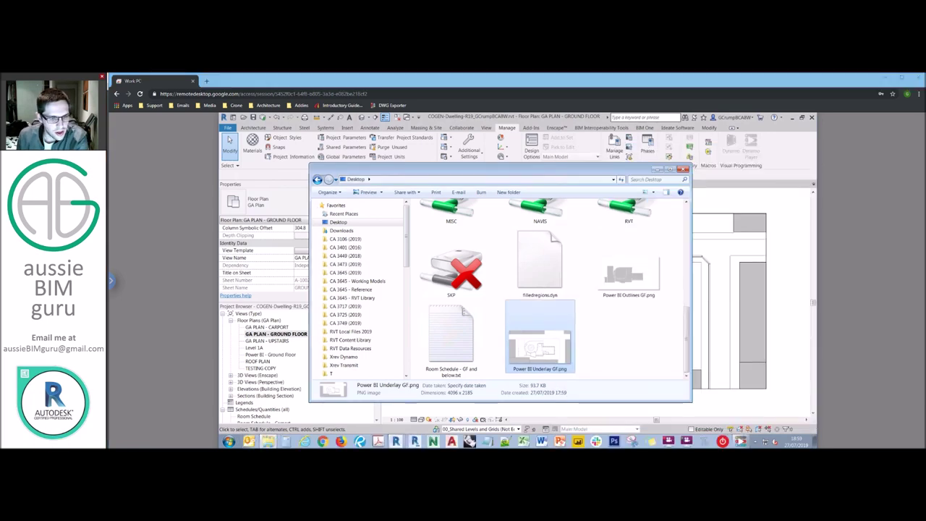
mouse_move(69, 442)
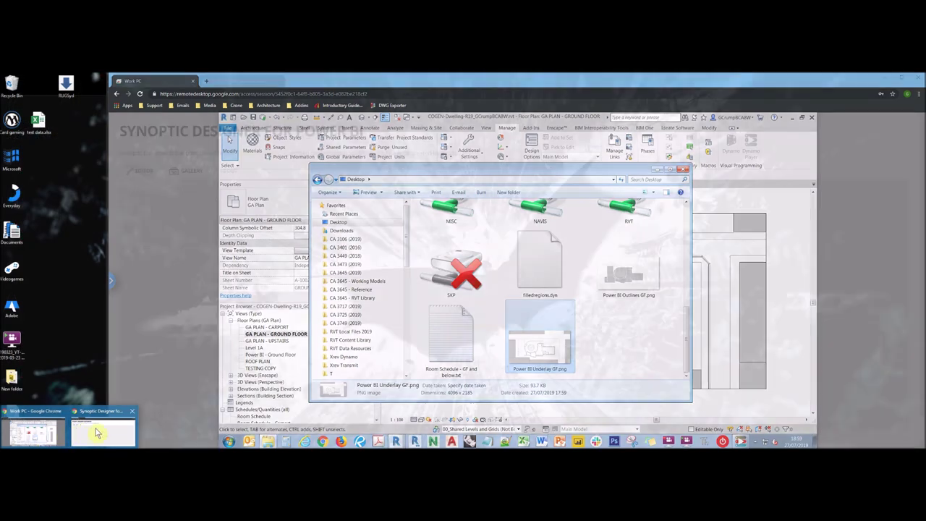
- Drag Power BI Underlay GF.png from the Explorer folder onto the Synoptic Designer drop zone
left_click(102, 430)
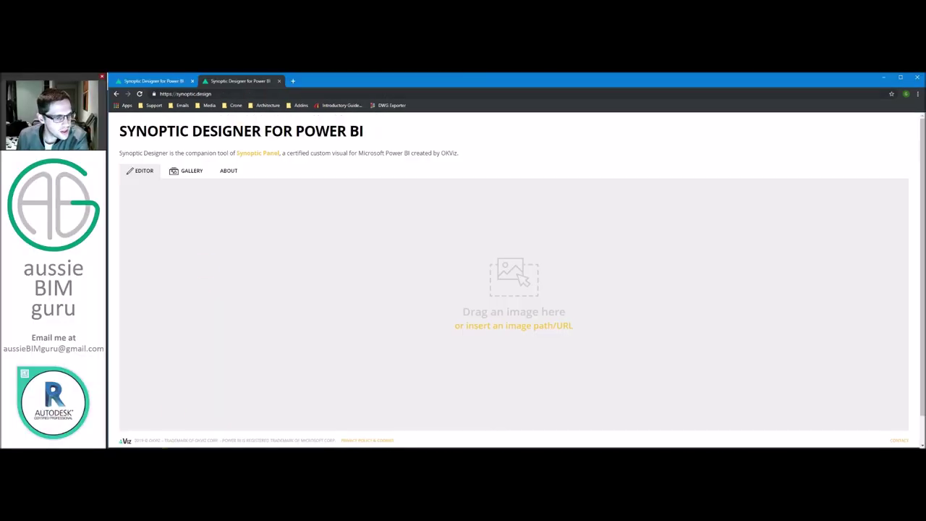
mouse_move(99, 434)
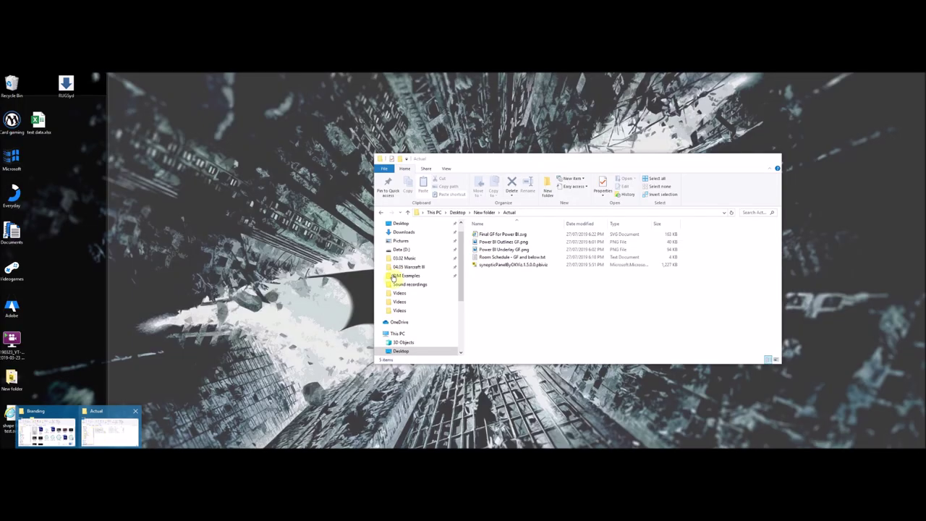
left_click(96, 433)
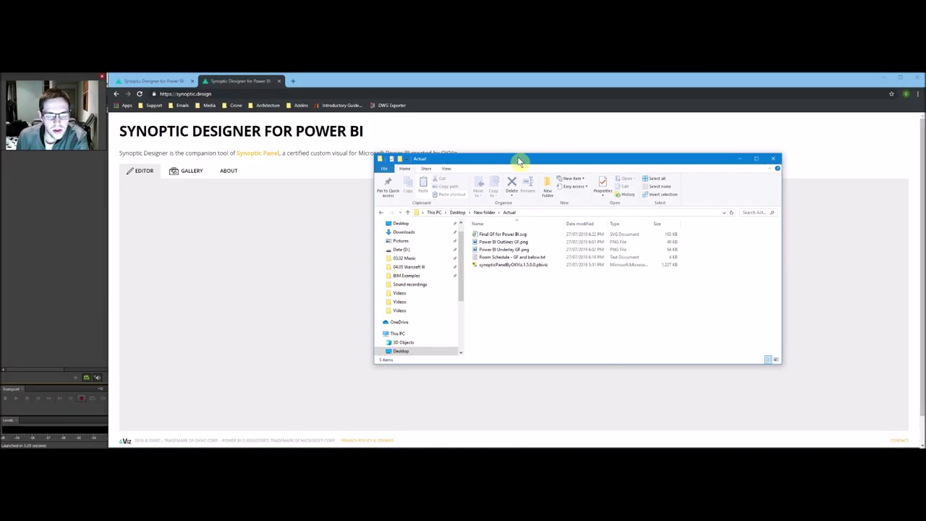
left_click_drag(518, 159, 587, 179)
left_click(587, 267)
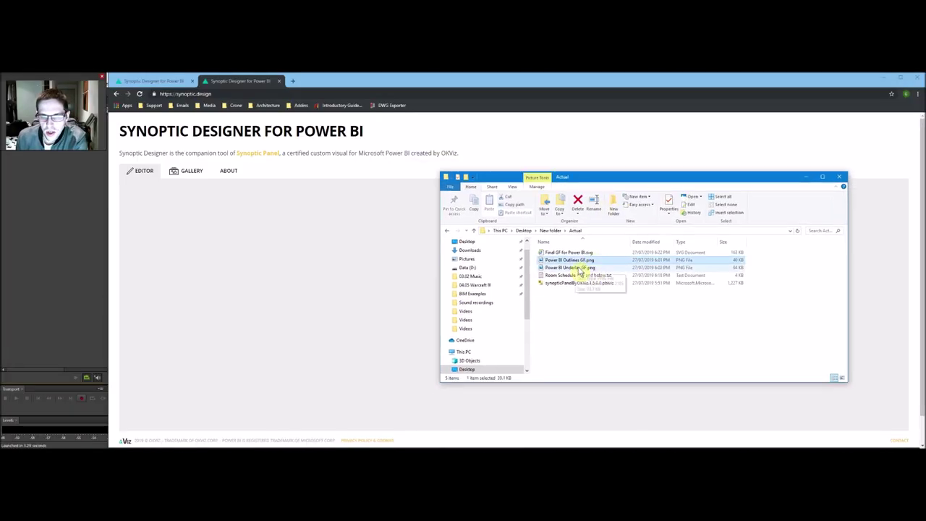
right_click(602, 299)
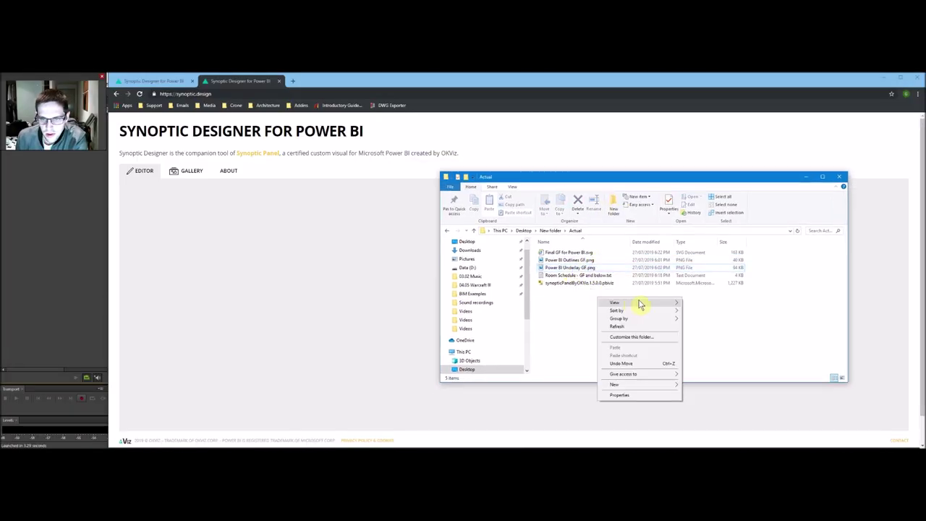
mouse_move(611, 304)
left_click(699, 310)
left_click_drag(637, 275, 342, 269)
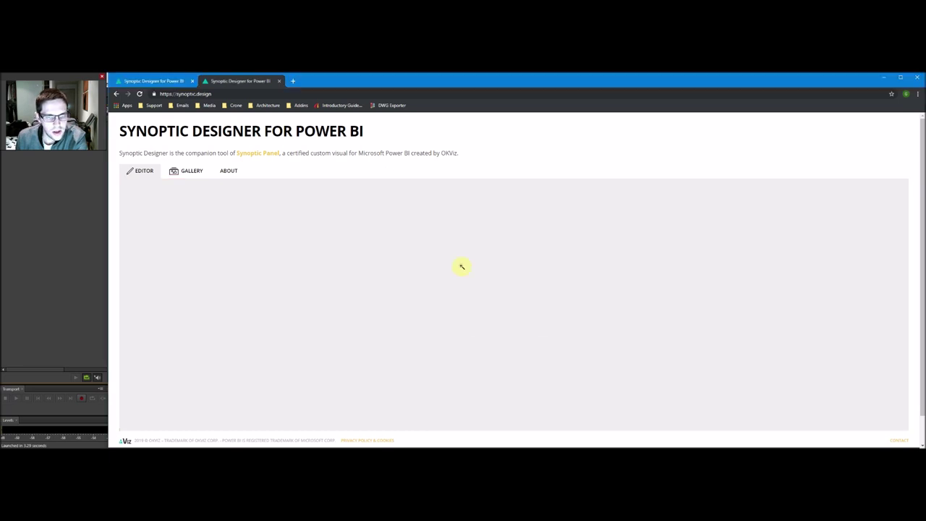
scroll(391, 217, "down", 5)
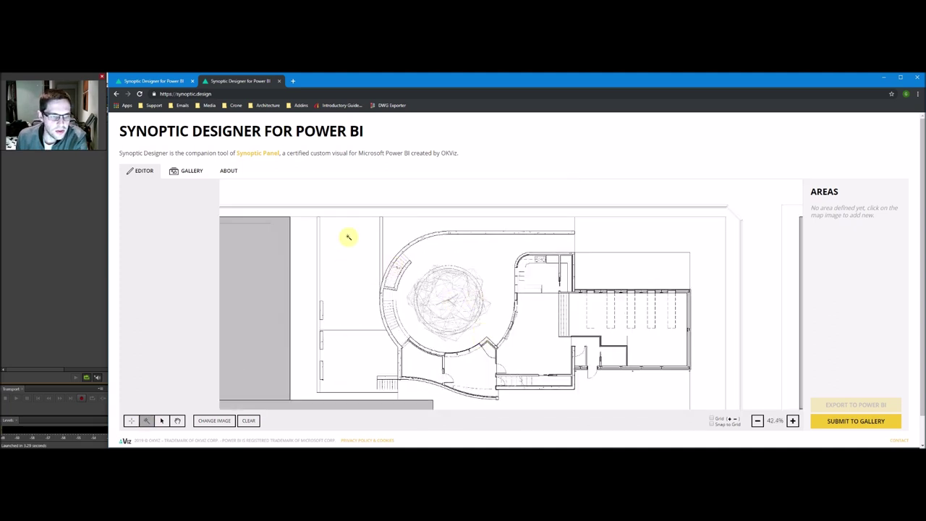
- Mark the large left room as area 1 and the small upper-right room as area 2
left_click(348, 275)
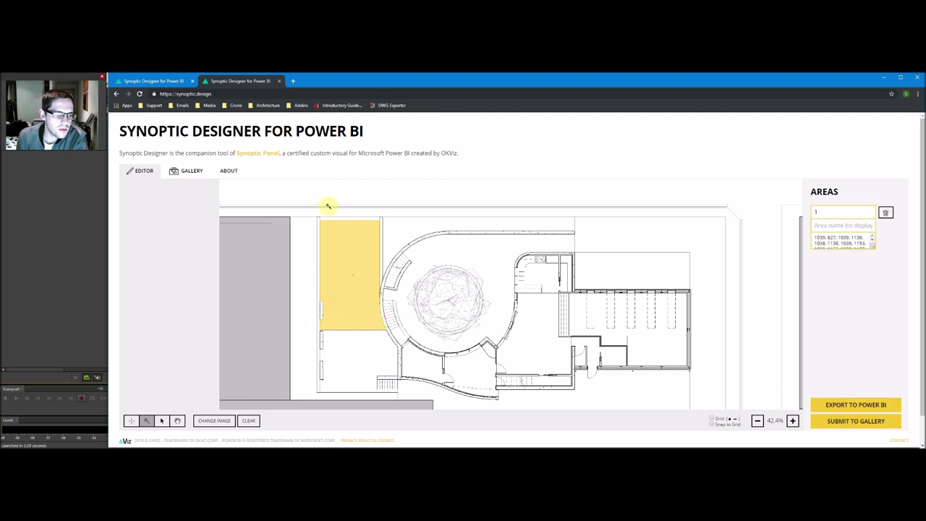
left_click(541, 276)
scroll(558, 276, "up", 5)
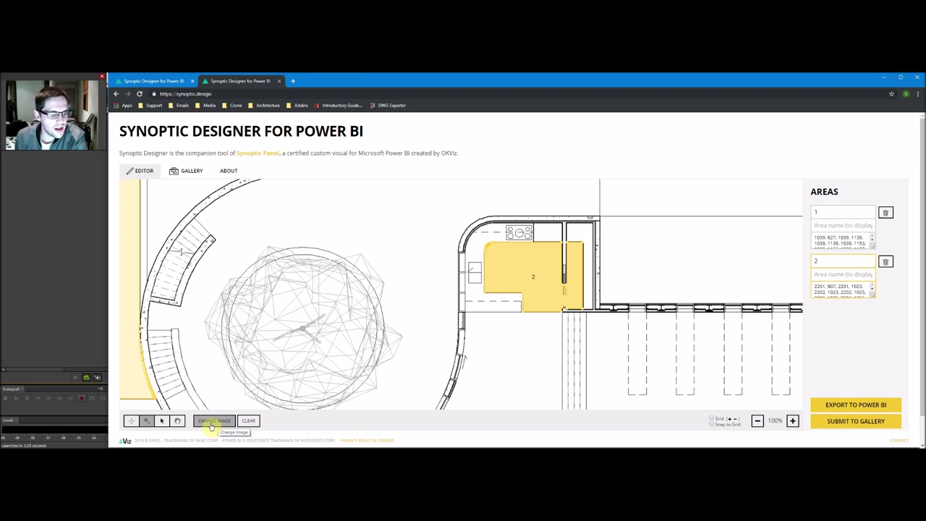
scroll(451, 287, "down", 1)
scroll(473, 281, "down", 10)
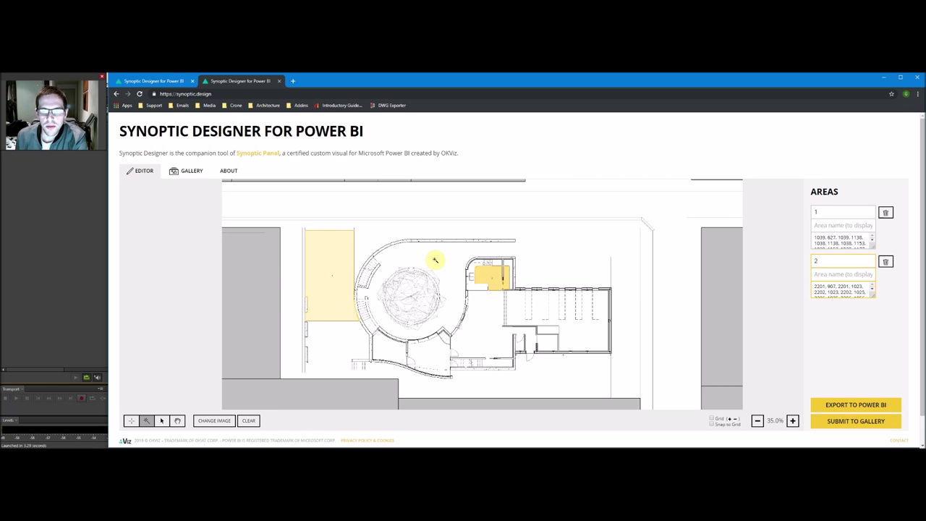
- Clear the image and its test areas from the editor, confirming with OK
left_click(249, 421)
left_click(553, 130)
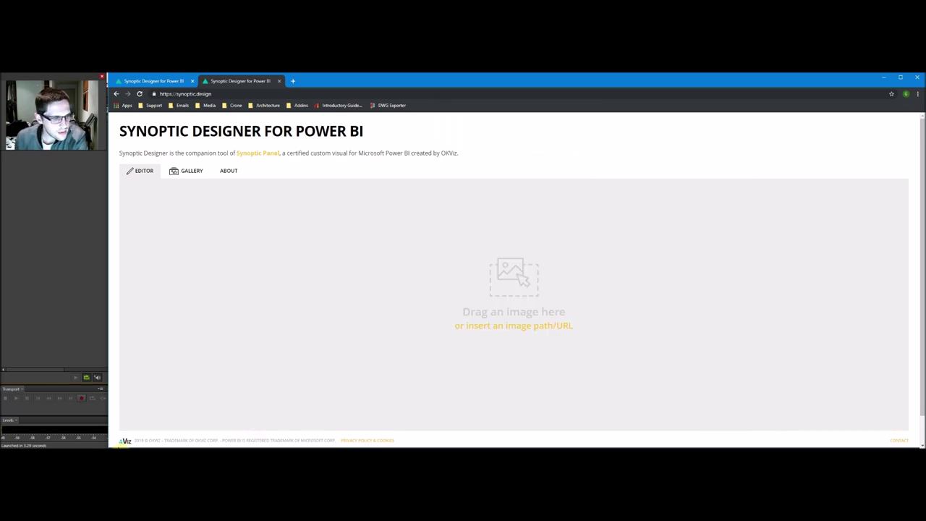
mouse_move(65, 428)
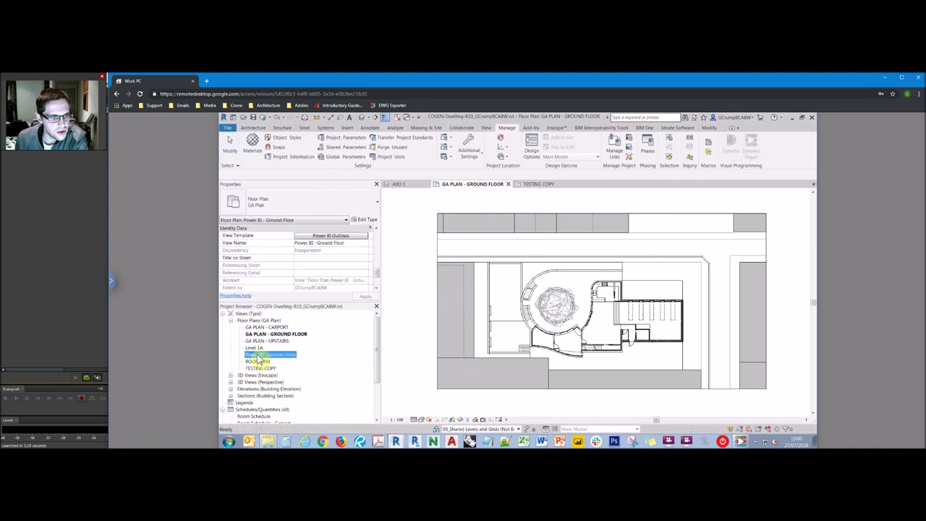
- Open the Power BI - Ground Floor view, zoom to fit with ZF, and bring Dynamo forward
double_click(259, 355)
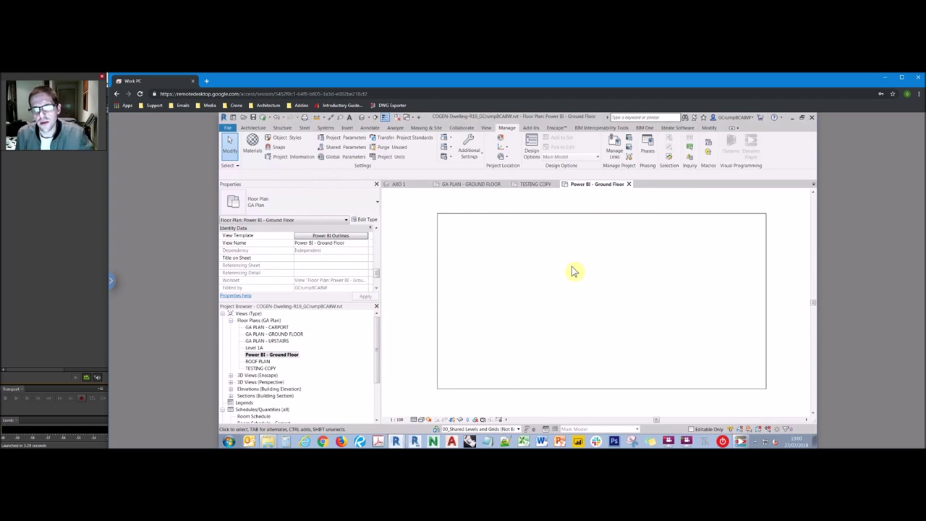
key("z")
key("f")
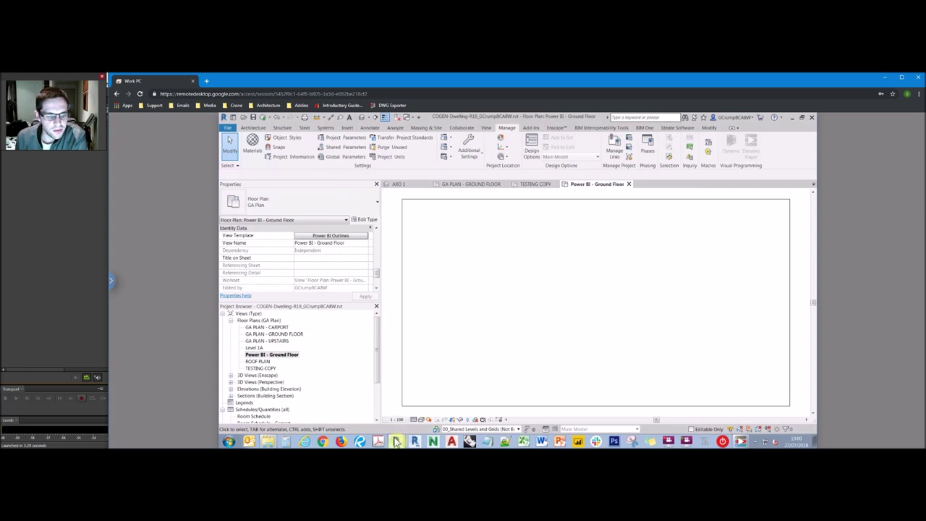
mouse_move(395, 444)
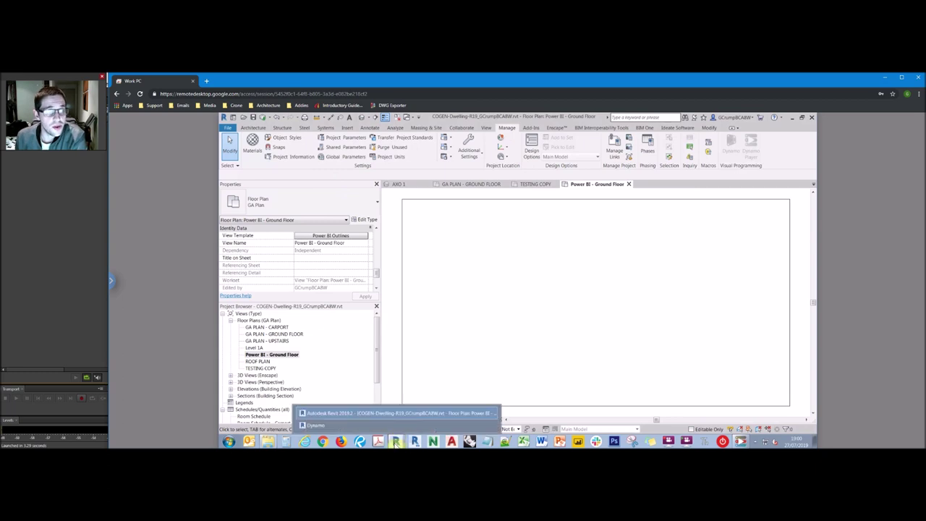
left_click(363, 424)
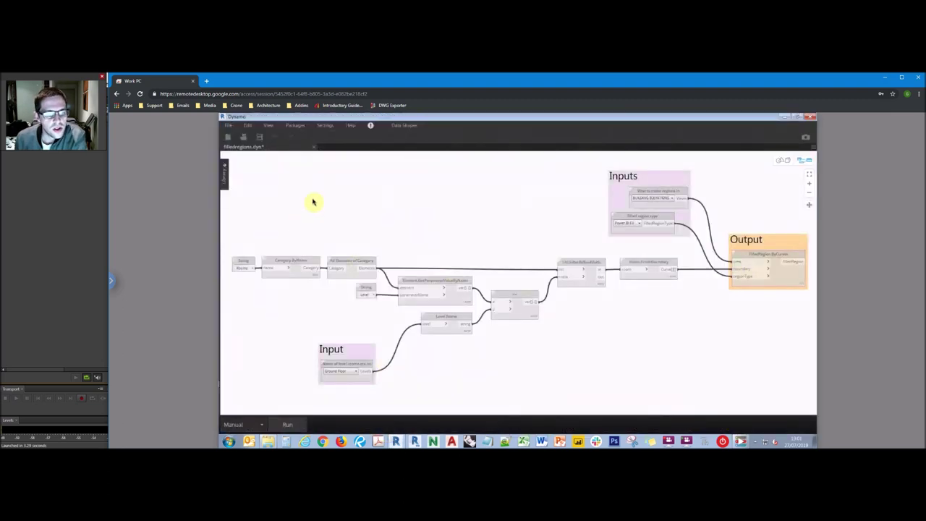
- Pan through the filledregions graph and check the level input is Ground Floor
left_click_drag(330, 224, 417, 213)
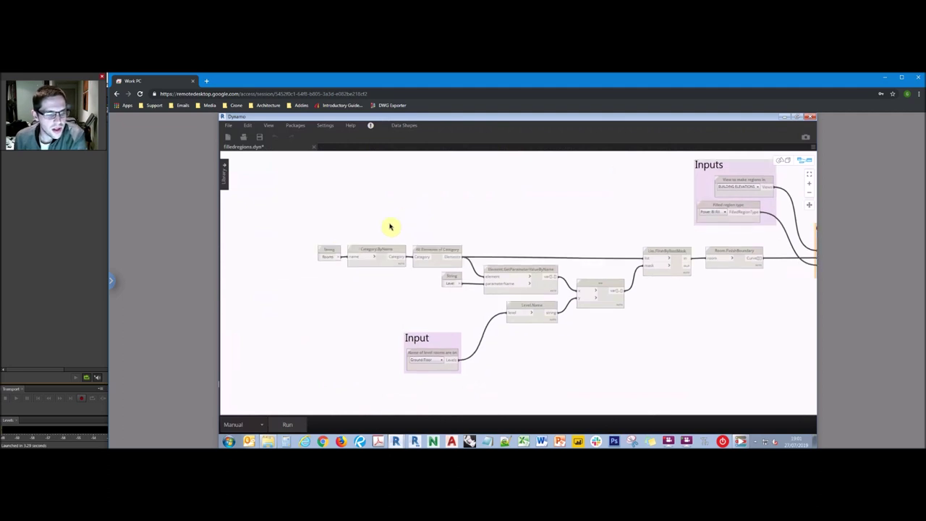
scroll(331, 251, "up", 5)
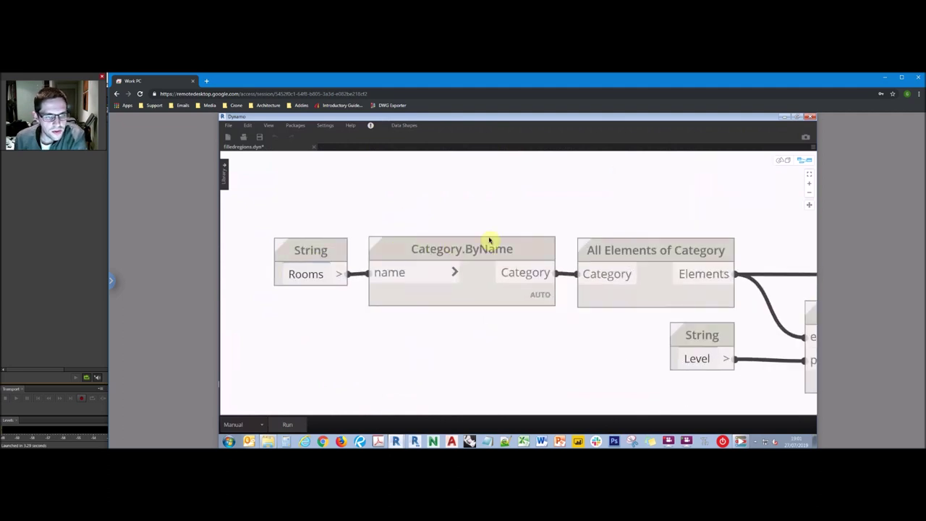
left_click_drag(521, 202, 403, 200)
scroll(403, 200, "down", 4)
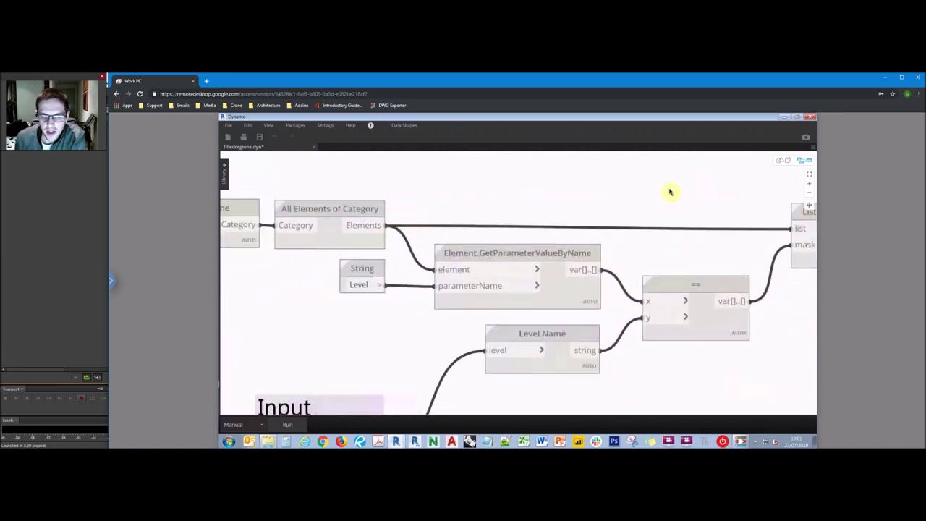
scroll(669, 192, "down", 2)
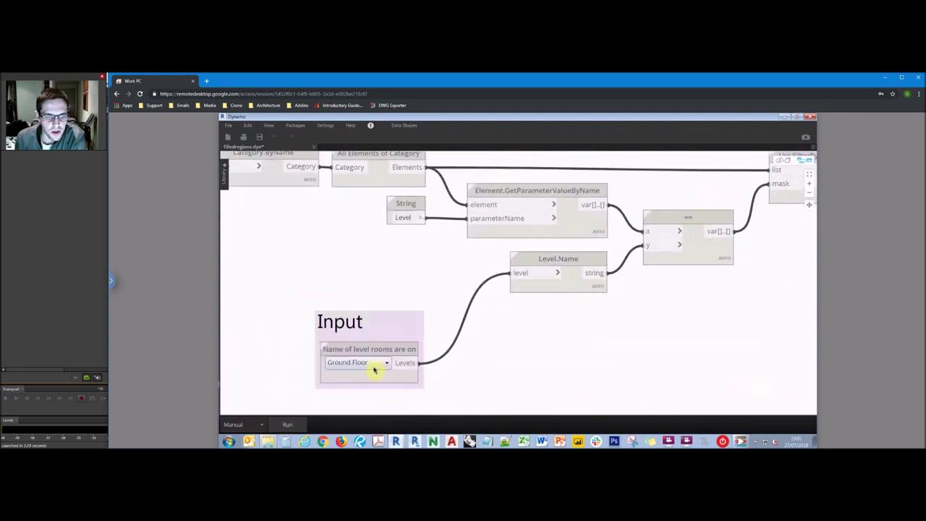
left_click(379, 364)
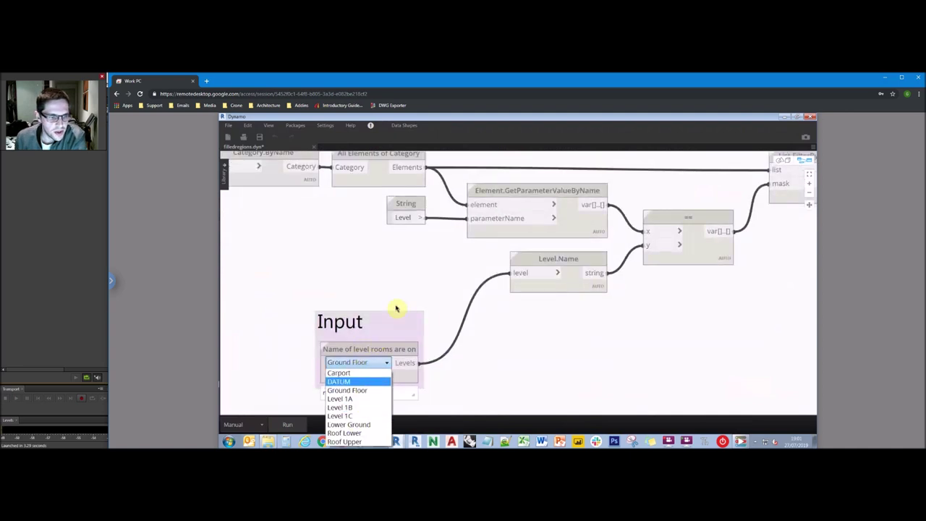
left_click(350, 294)
left_click(368, 350)
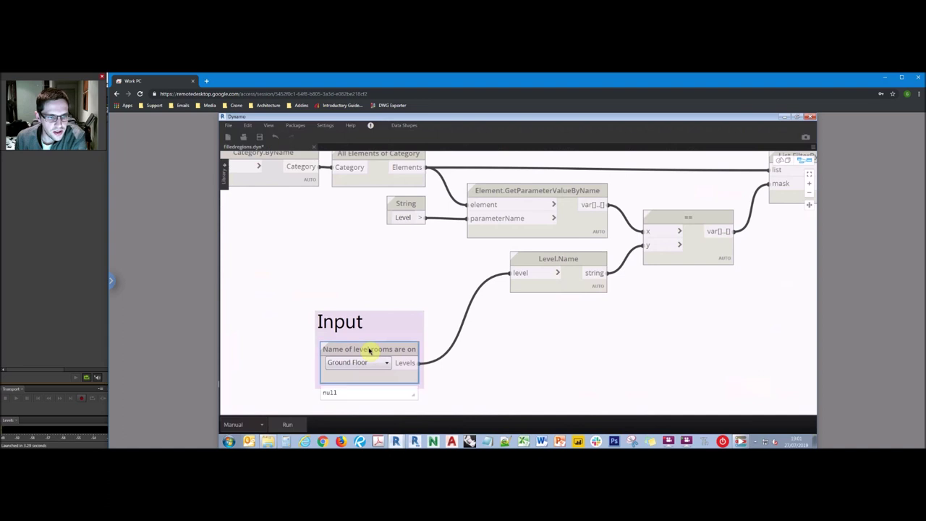
right_click(370, 350)
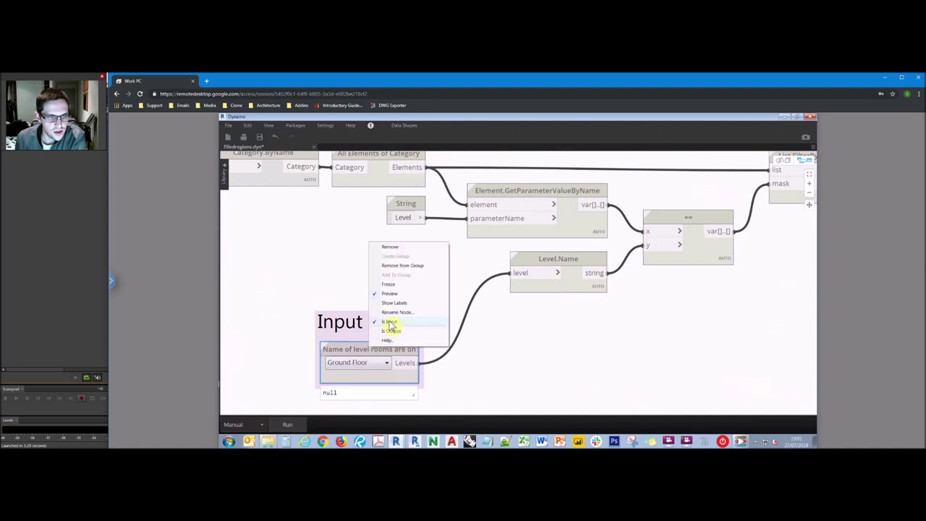
left_click_drag(687, 325, 471, 356)
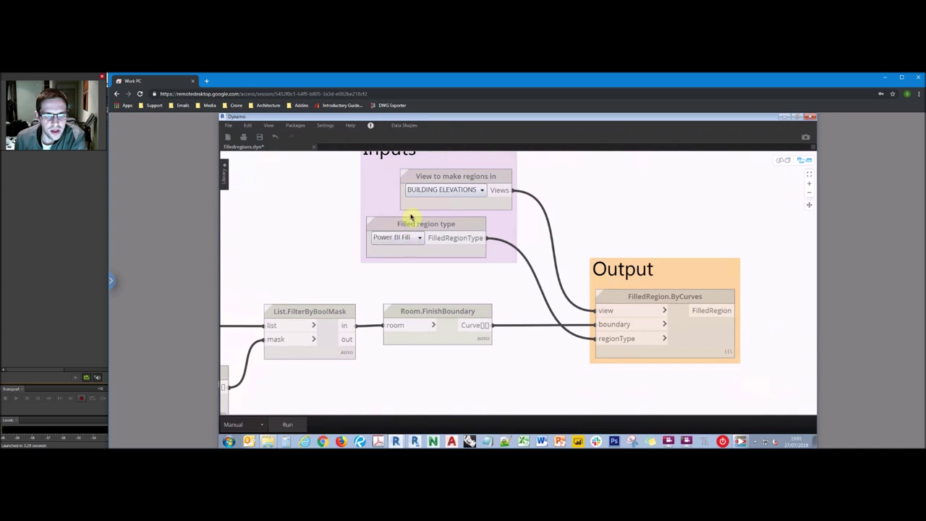
- Check the view (BUILDING ELEVATIONS) and filled region type lists, then close Dynamo without saving
left_click(442, 190)
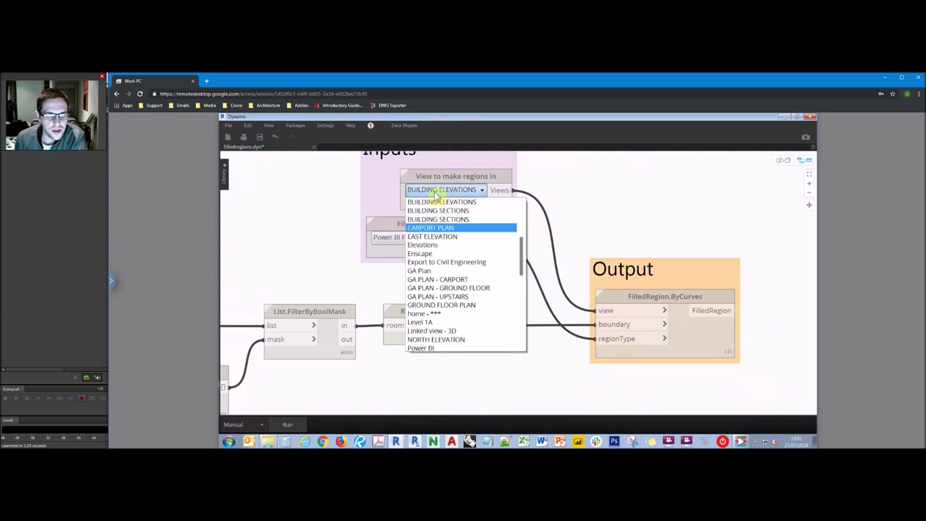
left_click(446, 192)
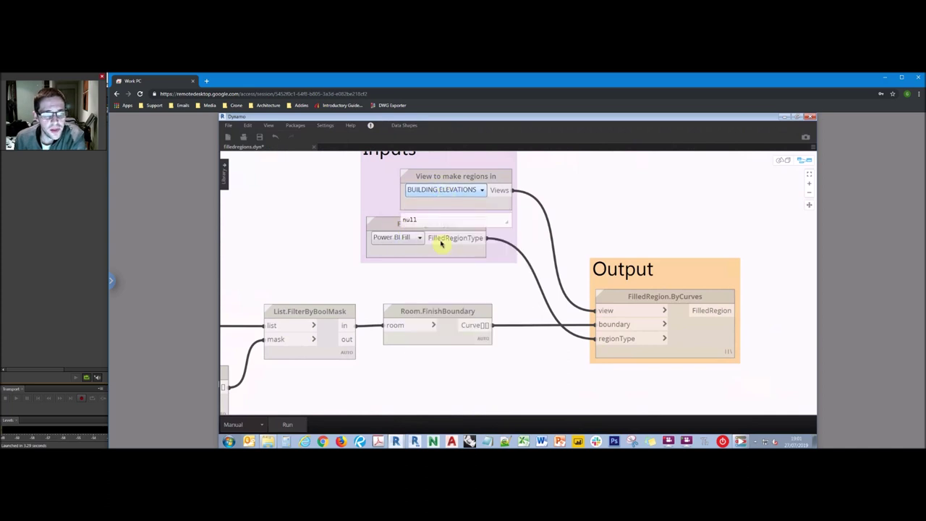
left_click(402, 239)
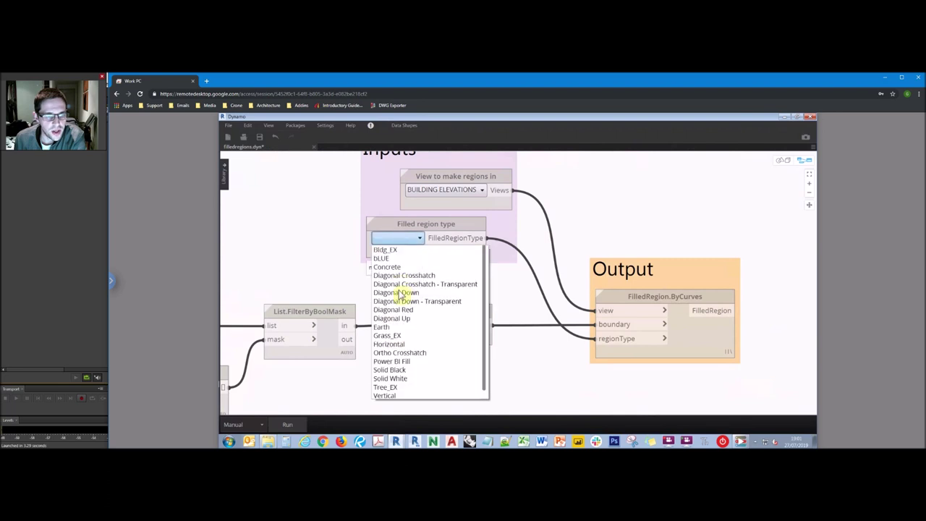
left_click(400, 239)
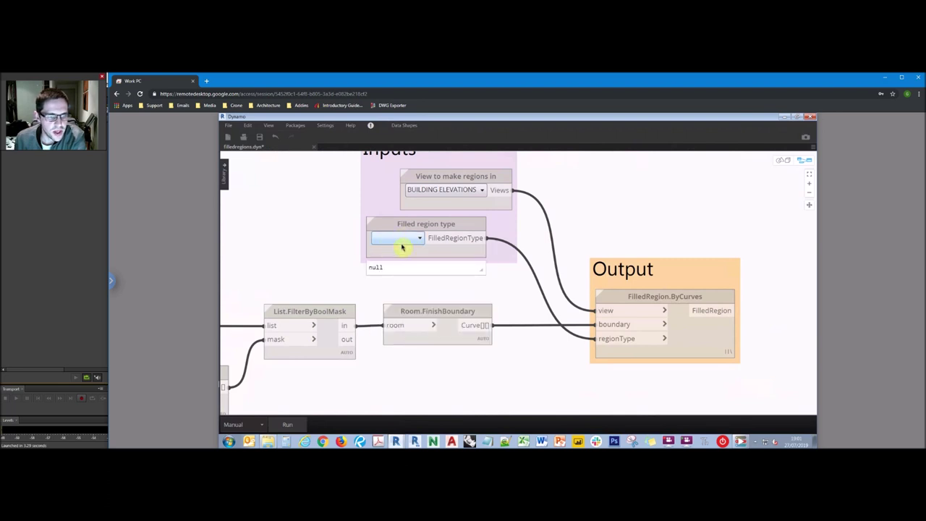
left_click(810, 118)
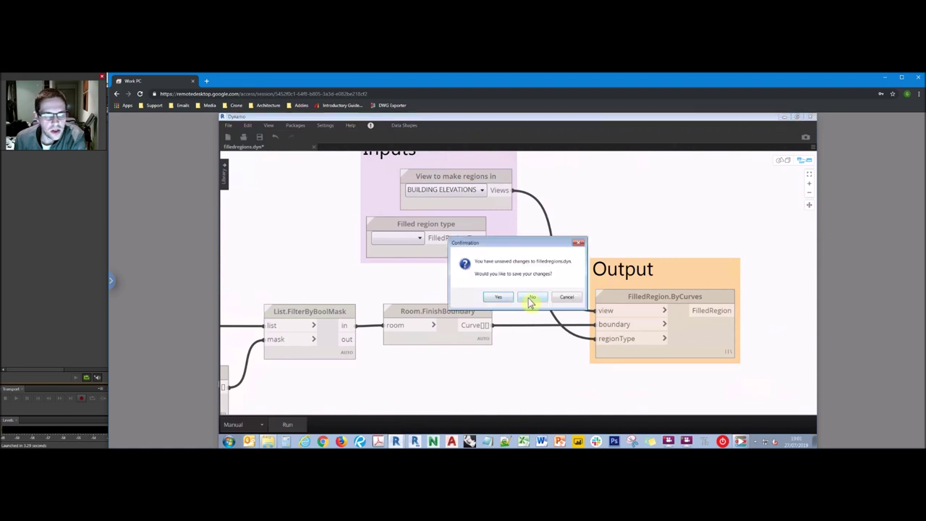
left_click(531, 298)
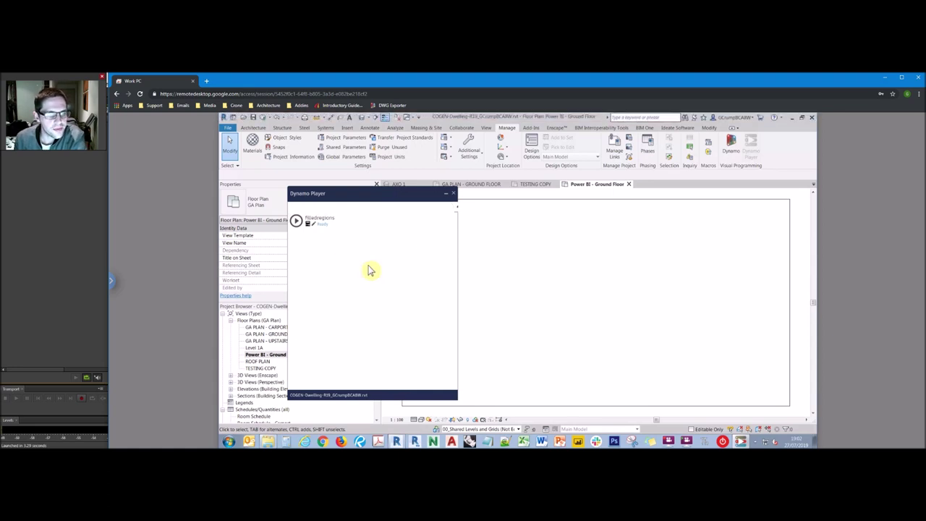
- Run filledregions with Power BI Fill, view Power BI - Ground Floor and level Ground Floor
left_click(450, 246)
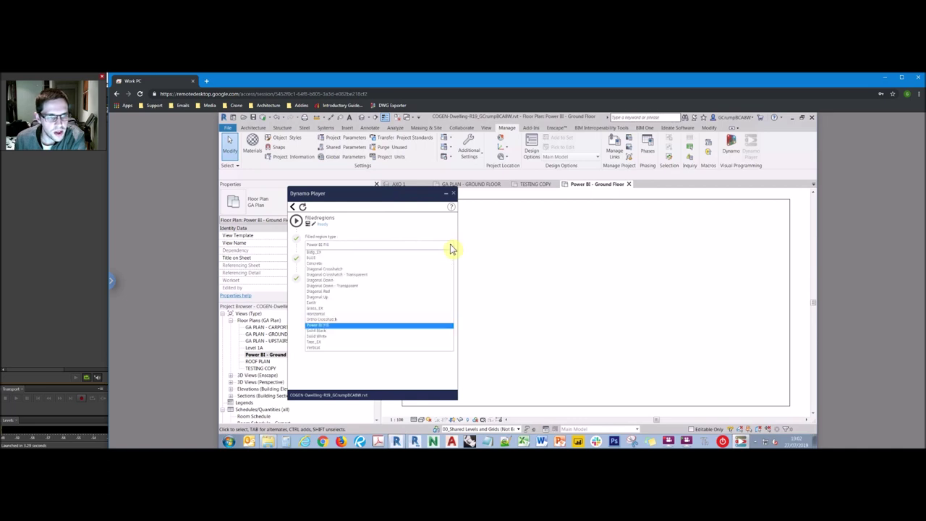
left_click(360, 255)
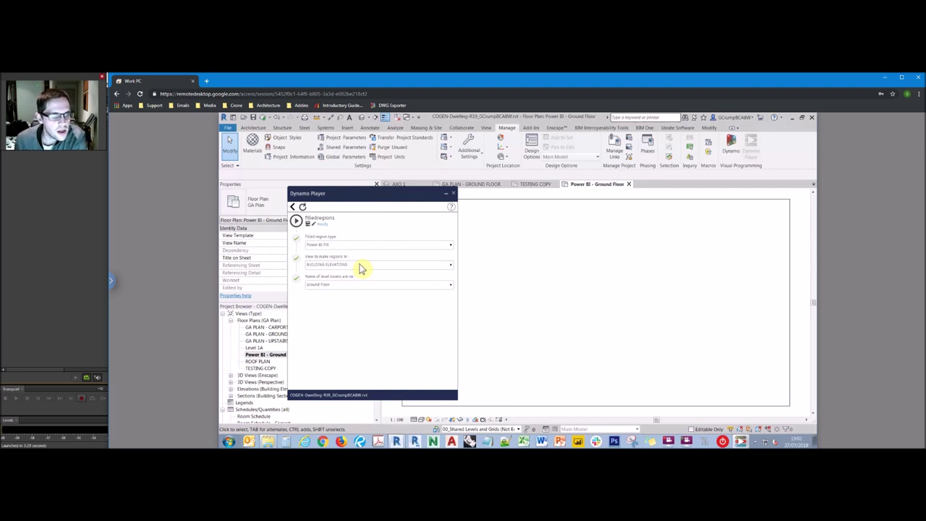
left_click(362, 266)
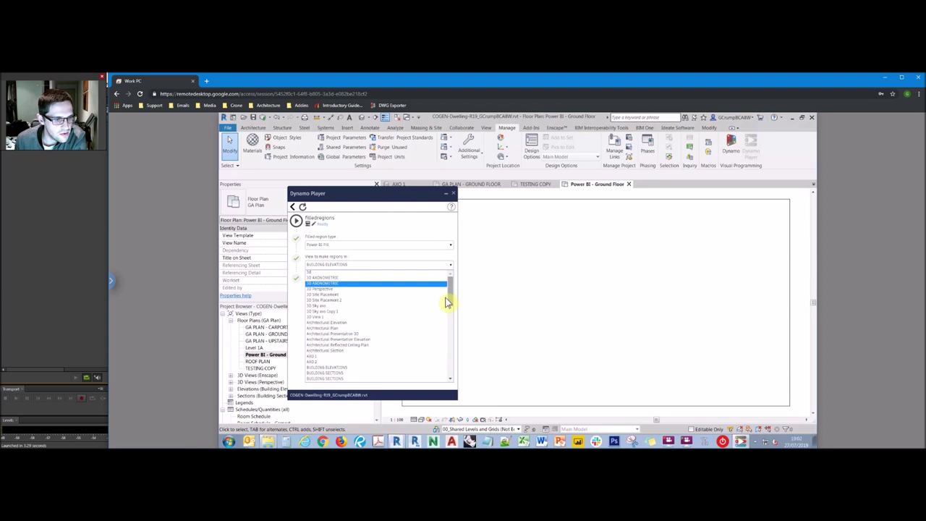
left_click_drag(446, 302, 450, 337)
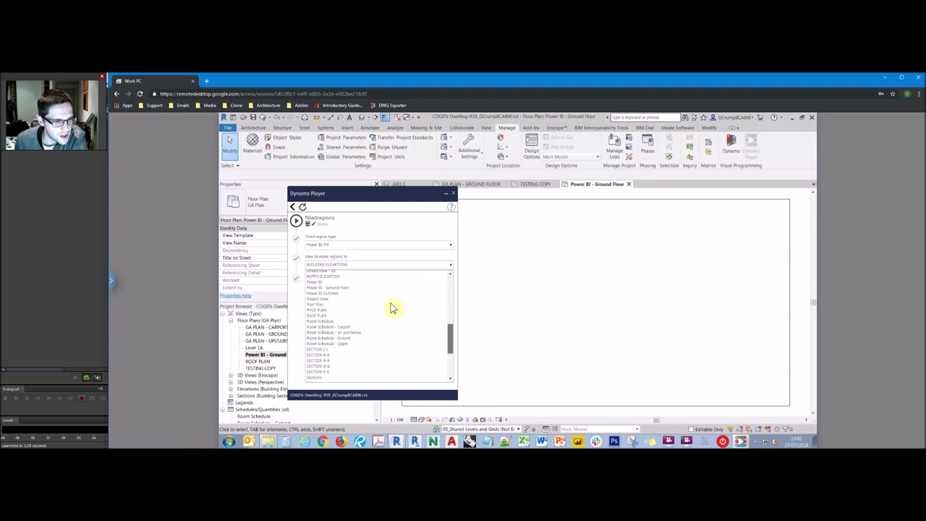
left_click(348, 289)
left_click(335, 287)
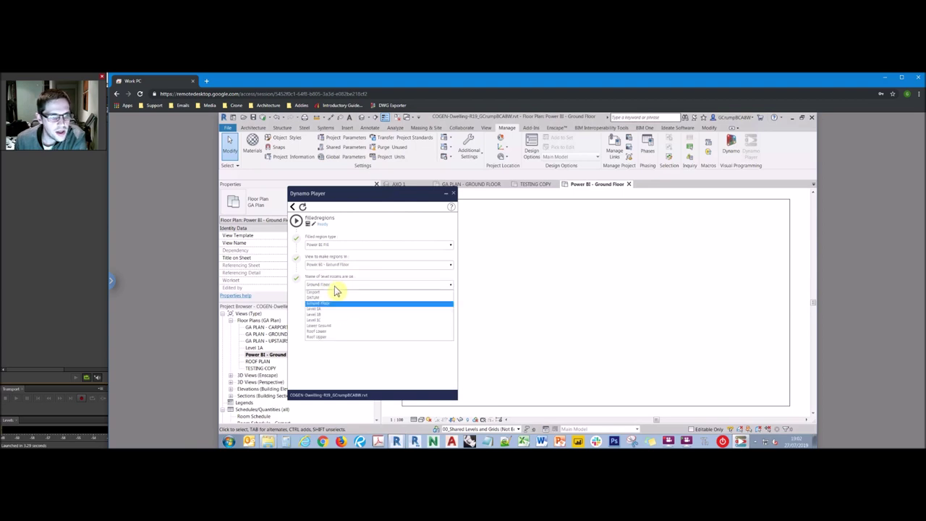
left_click(323, 304)
left_click(295, 223)
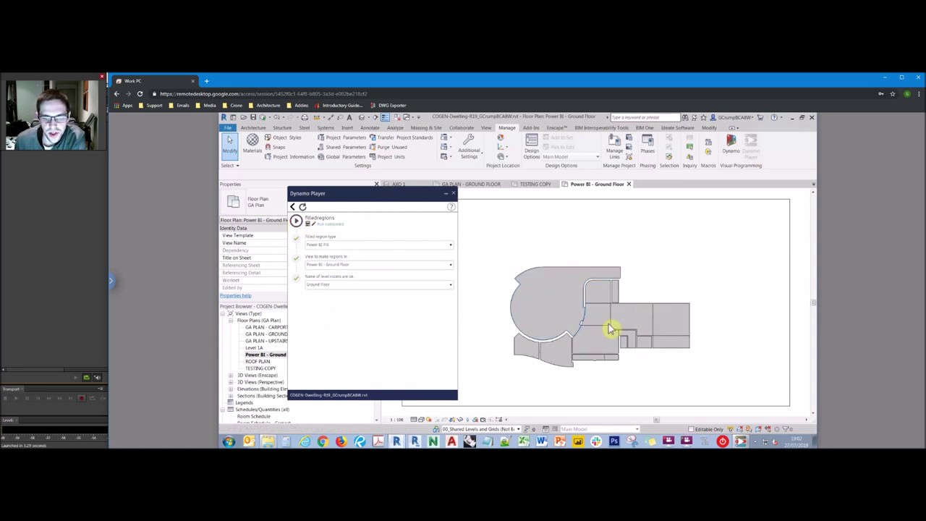
- Keep the Power BI - Ground Floor view and switch the level input to Carport
left_click(354, 265)
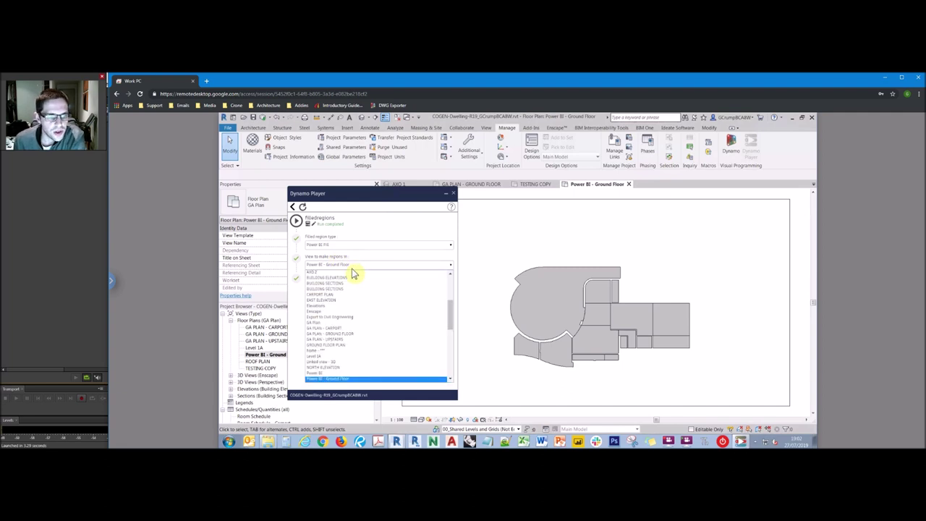
left_click(354, 266)
left_click(355, 284)
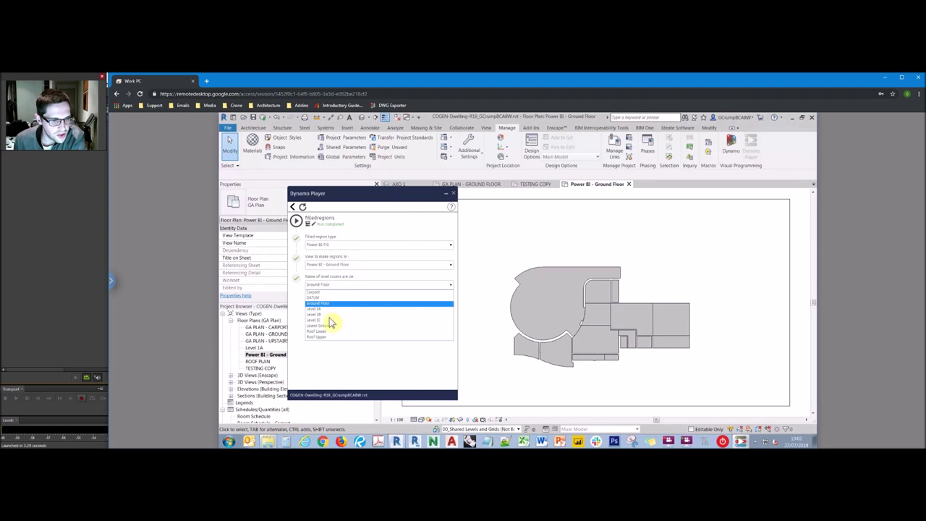
left_click(319, 292)
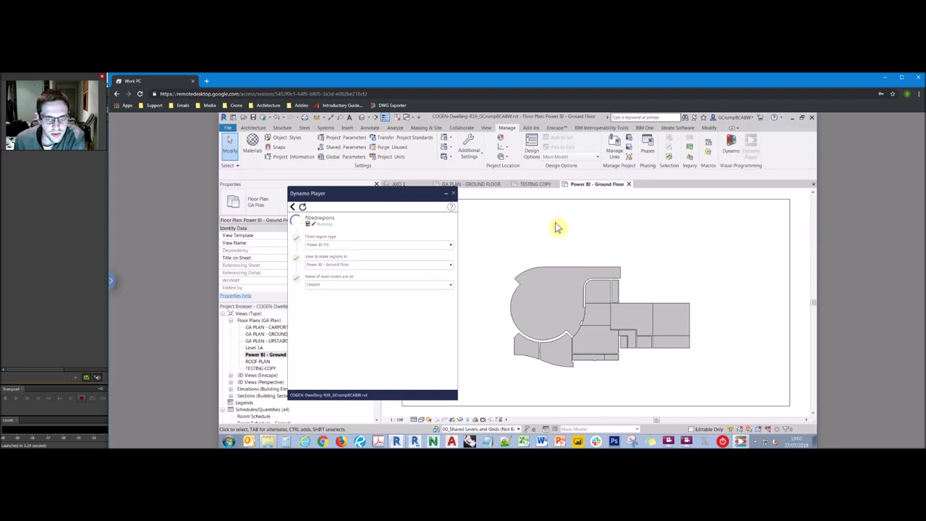
- Trim the curved filled region's boundary arc and line into a clean corner
left_click(450, 194)
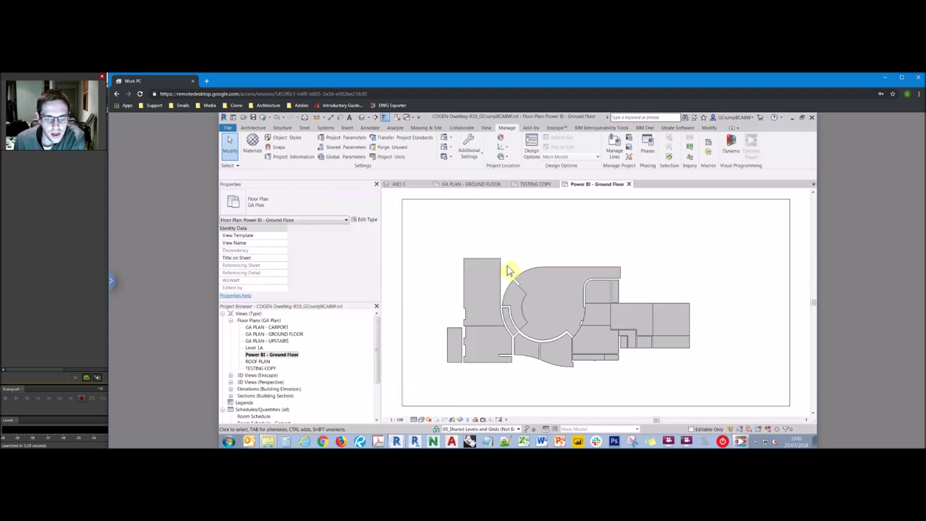
left_click(511, 296)
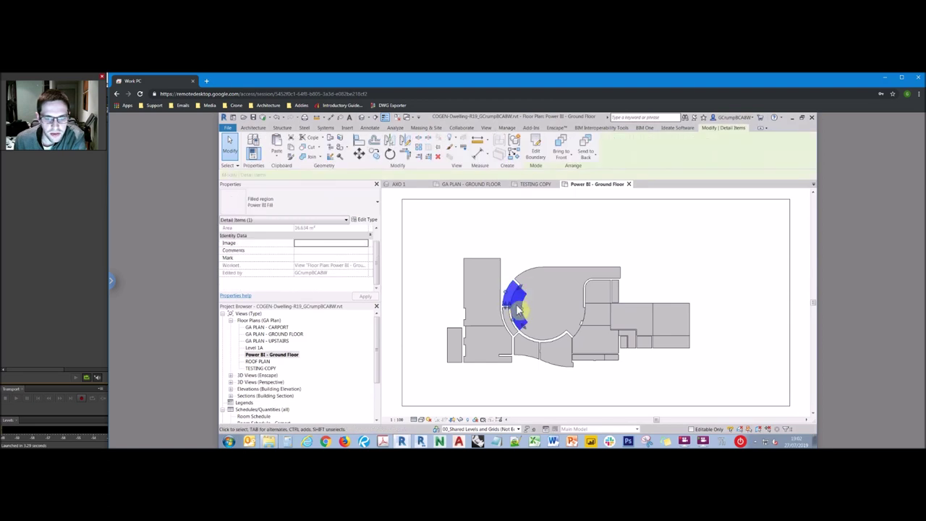
left_click(534, 149)
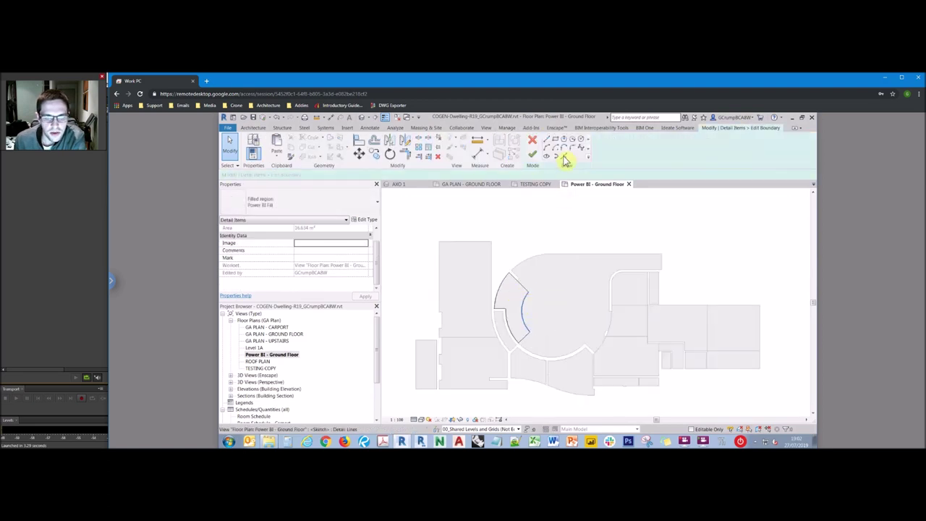
scroll(498, 340, "up", 2)
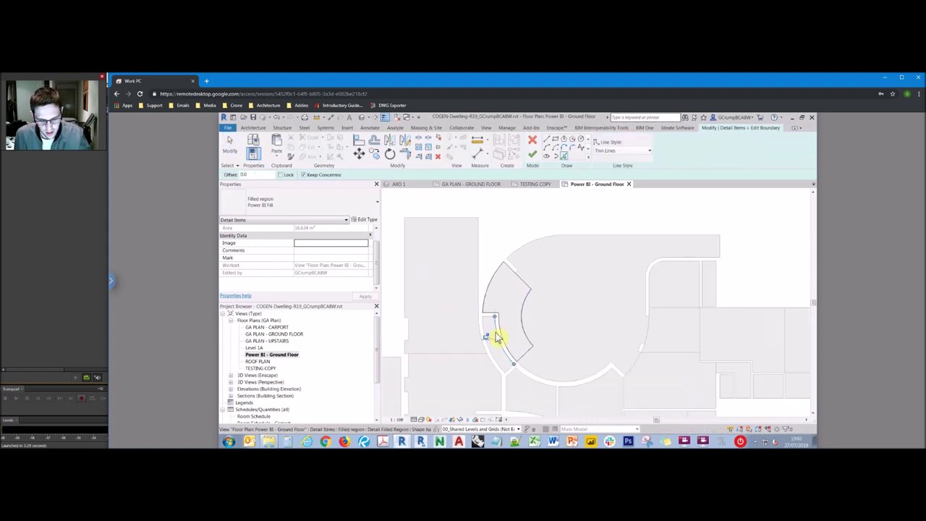
key("t")
key("r")
left_click(502, 325)
left_click(511, 269)
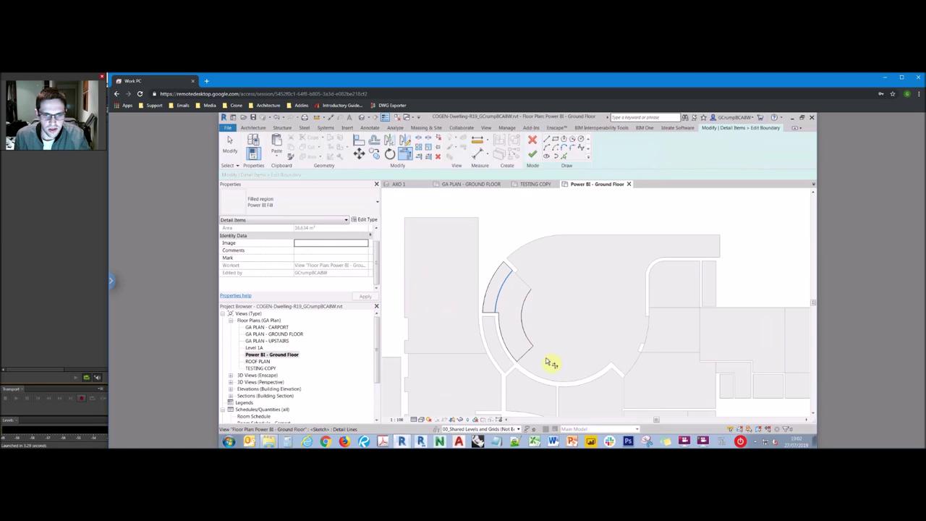
key("Escape")
key("Escape")
left_click(521, 305)
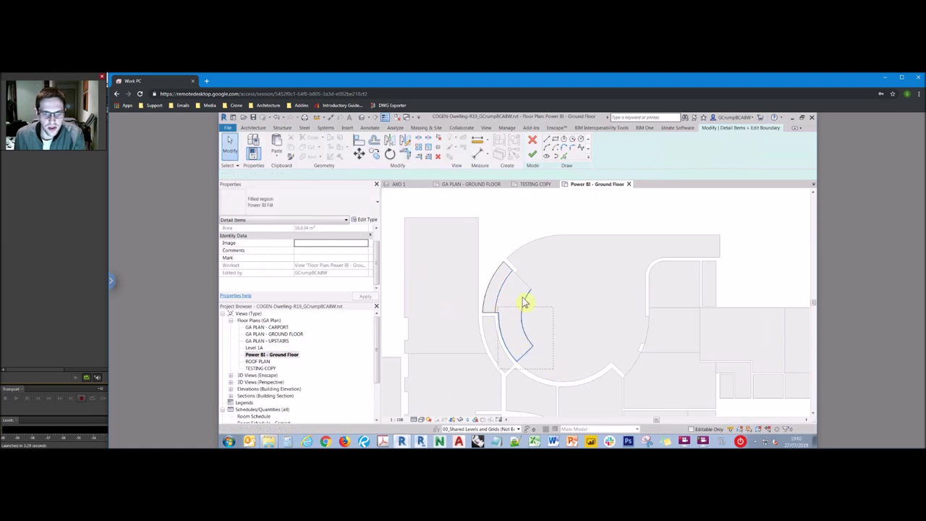
left_click(532, 154)
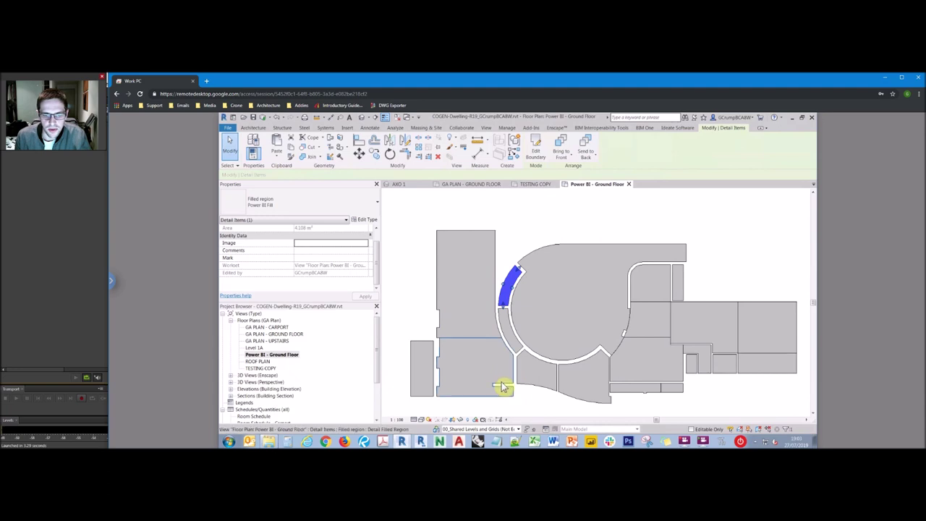
- Delete the small notch lines from the lower-left filled region's boundary
left_click(502, 387)
left_click(536, 144)
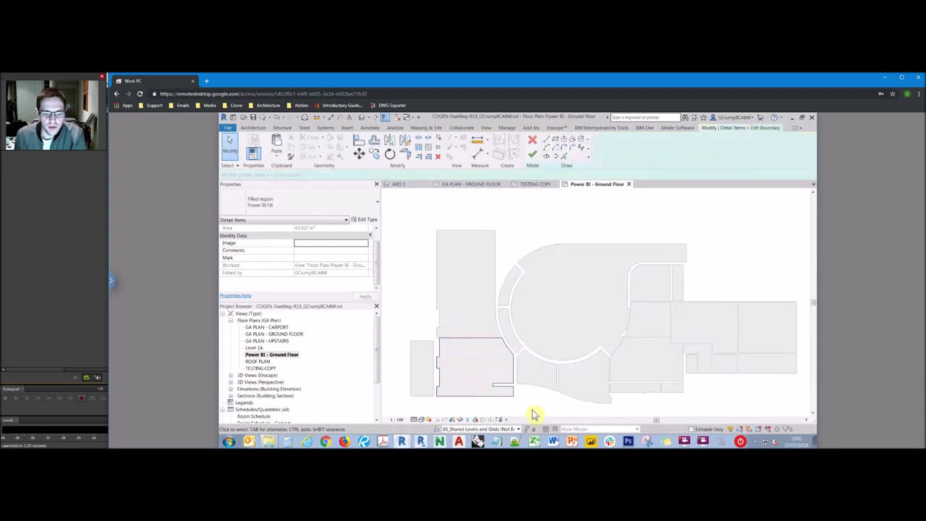
left_click(510, 384)
key("Delete")
key("t")
key("r")
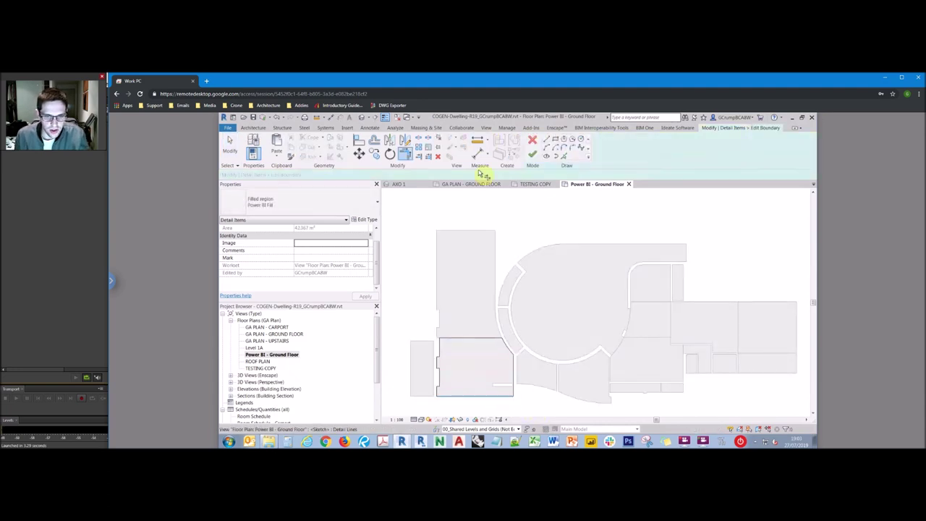
left_click(532, 154)
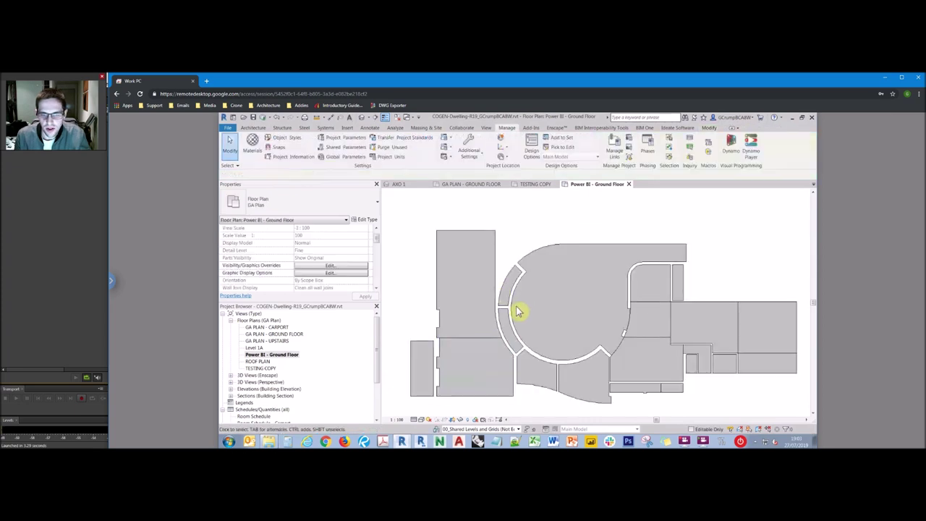
- Extend the circular region's boundary arc and trim it to meet the adjacent line
scroll(629, 305, "up", 2)
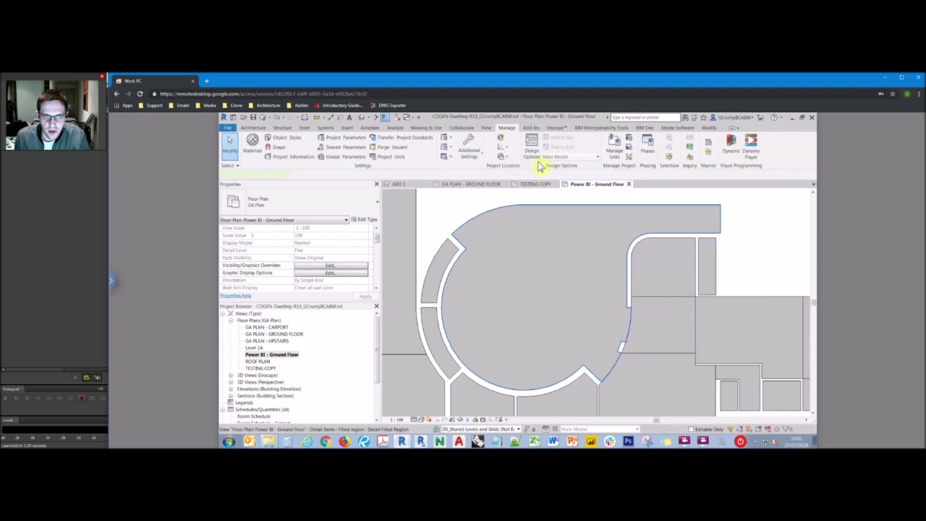
double_click(589, 321)
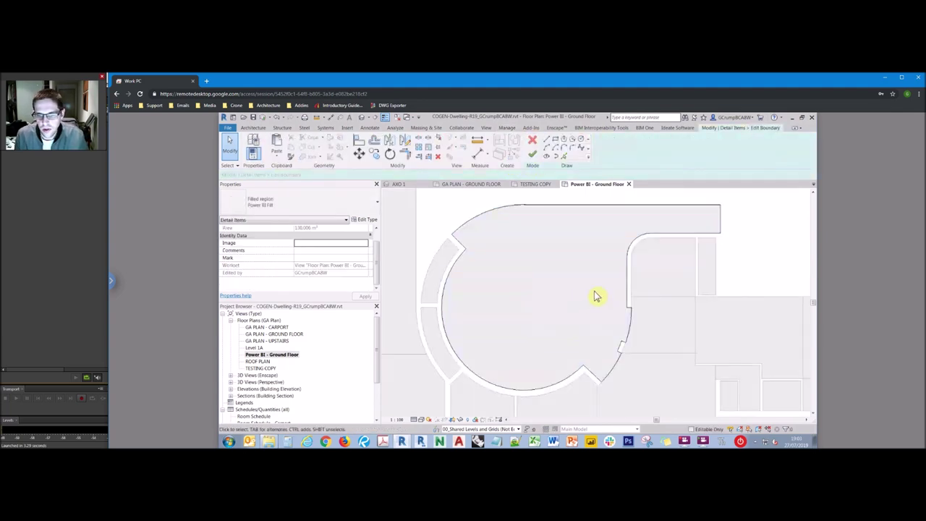
left_click(622, 341)
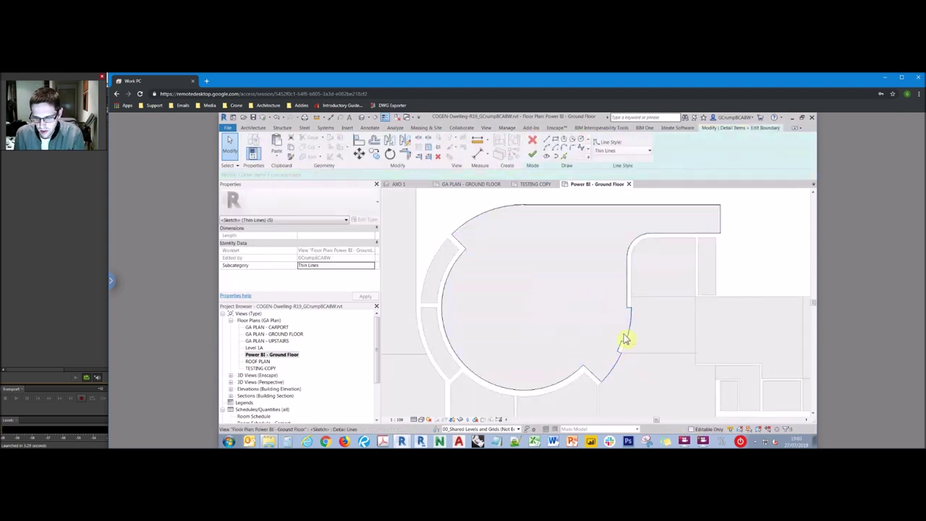
left_click(618, 347)
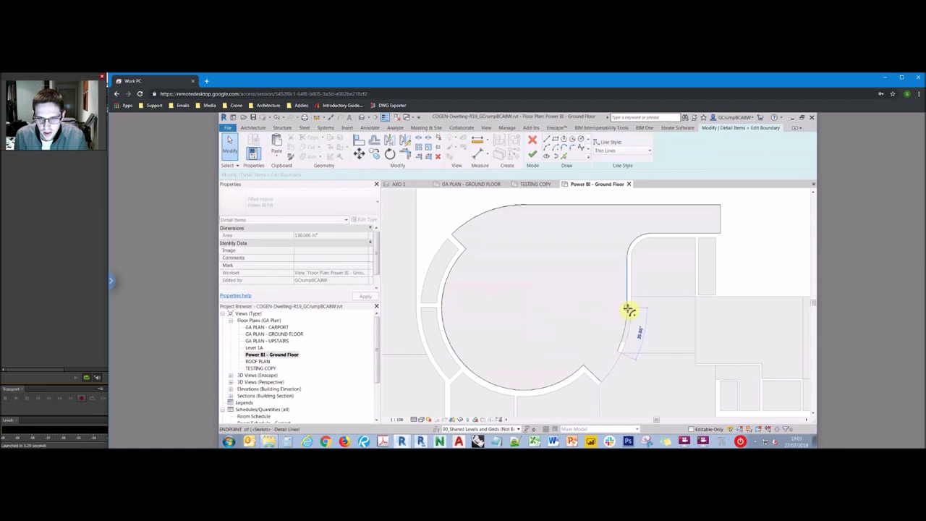
left_click_drag(630, 309, 595, 376)
key("t")
key("r")
left_click(597, 374)
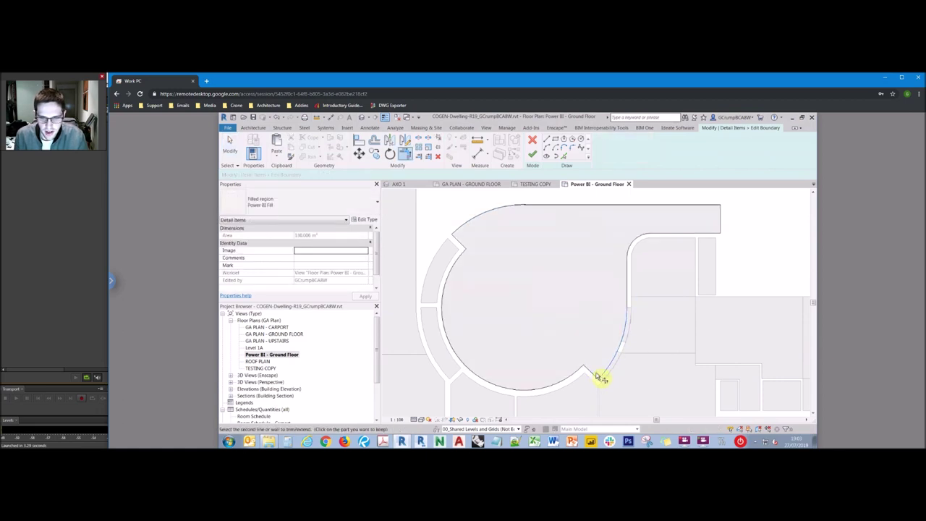
left_click(604, 377)
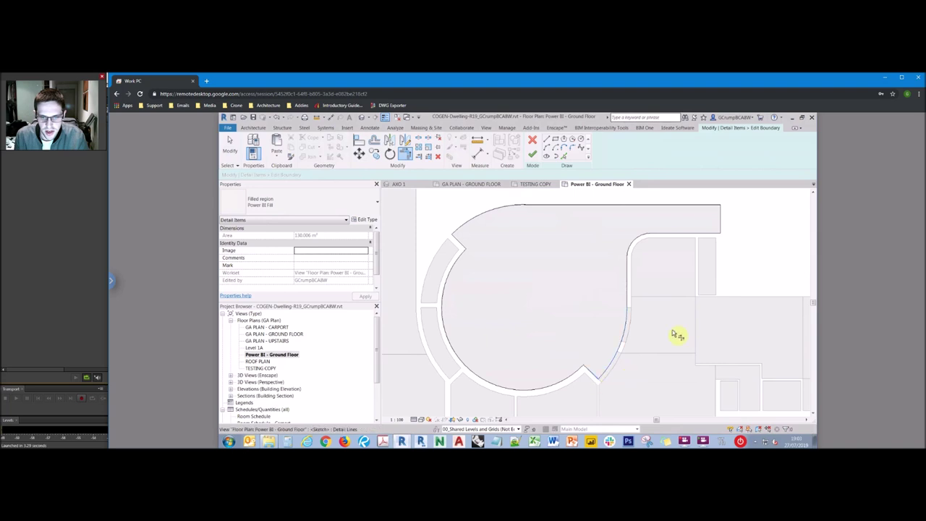
- Finish the circular region's boundary edit and zoom to fit the whole plan
left_click(532, 154)
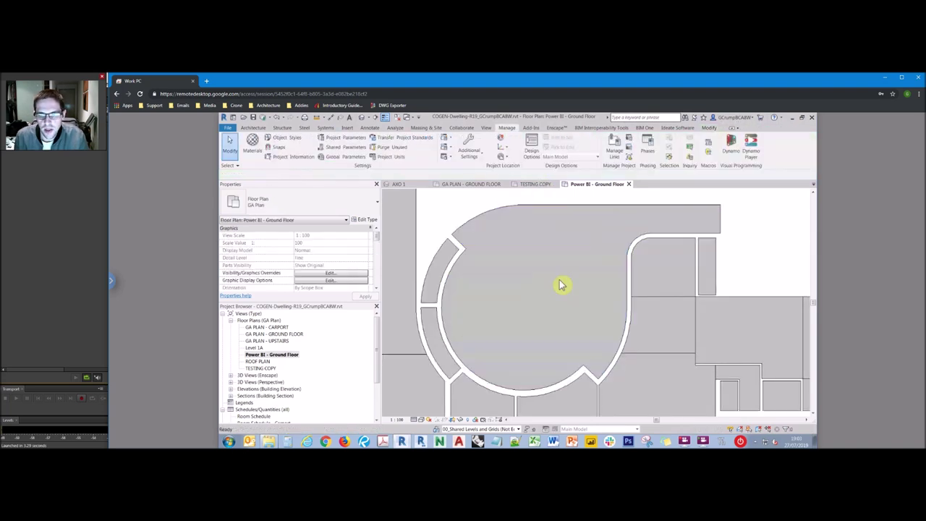
key("z")
key("f")
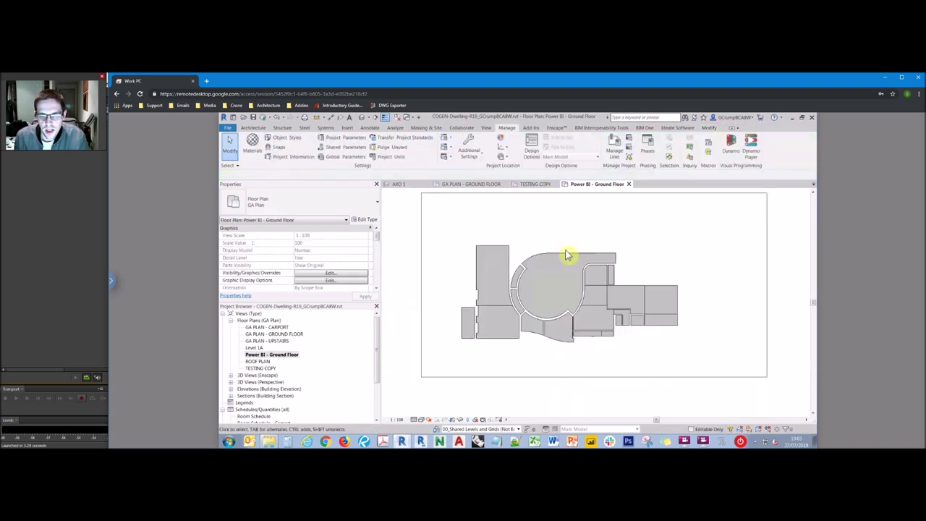
- Export the view as image, overwriting Power BI Outlines GF.png, and close the other views
left_click(229, 128)
mouse_move(253, 248)
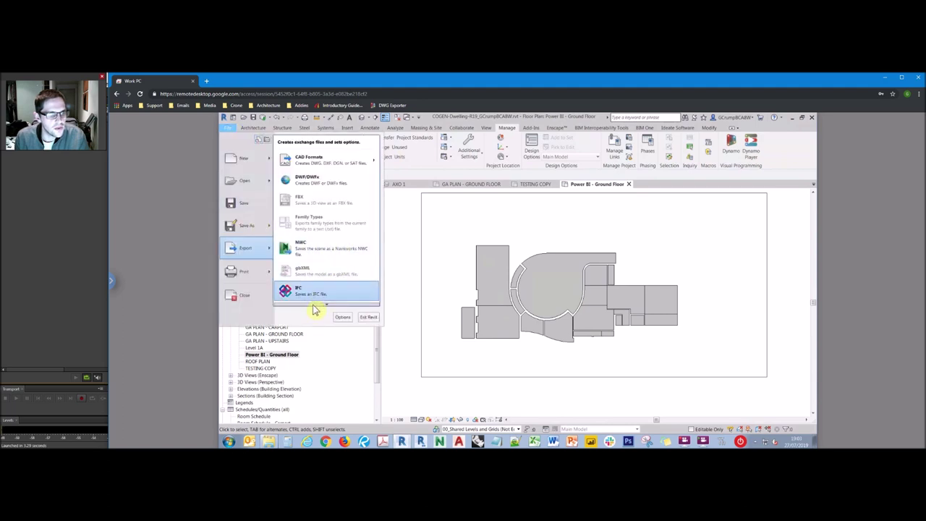
scroll(325, 300, "down", 3)
mouse_move(332, 255)
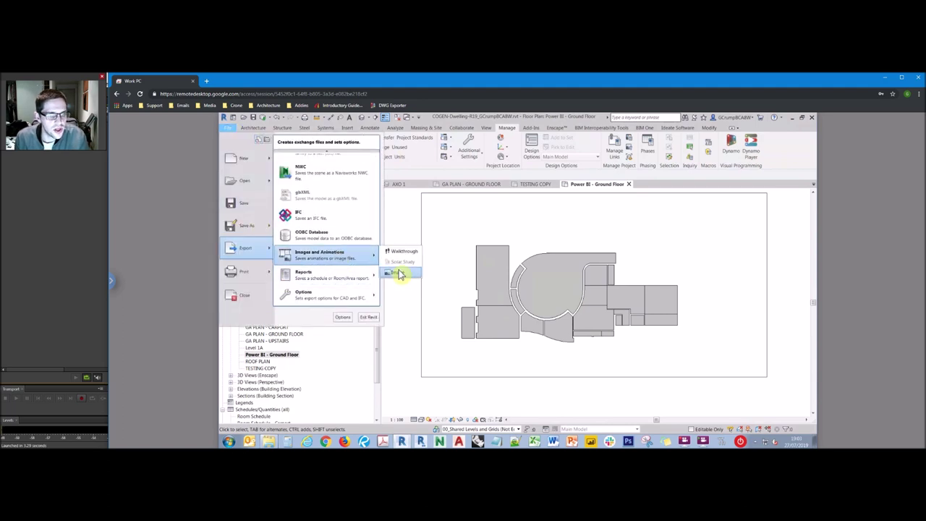
left_click(396, 272)
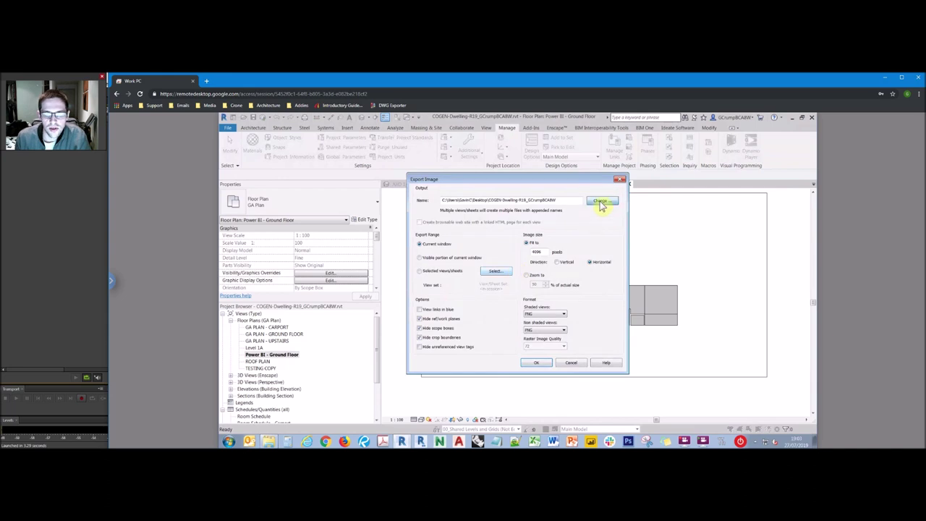
left_click(601, 203)
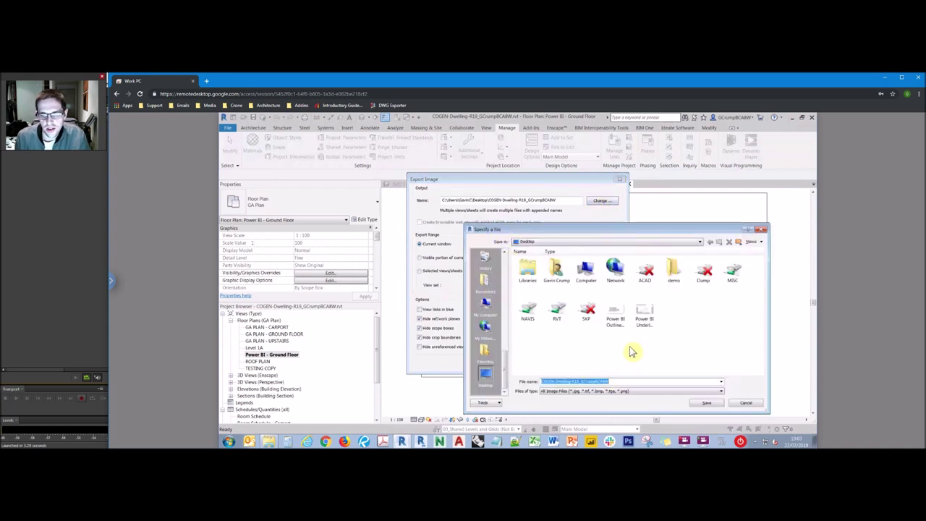
left_click(614, 317)
left_click(702, 405)
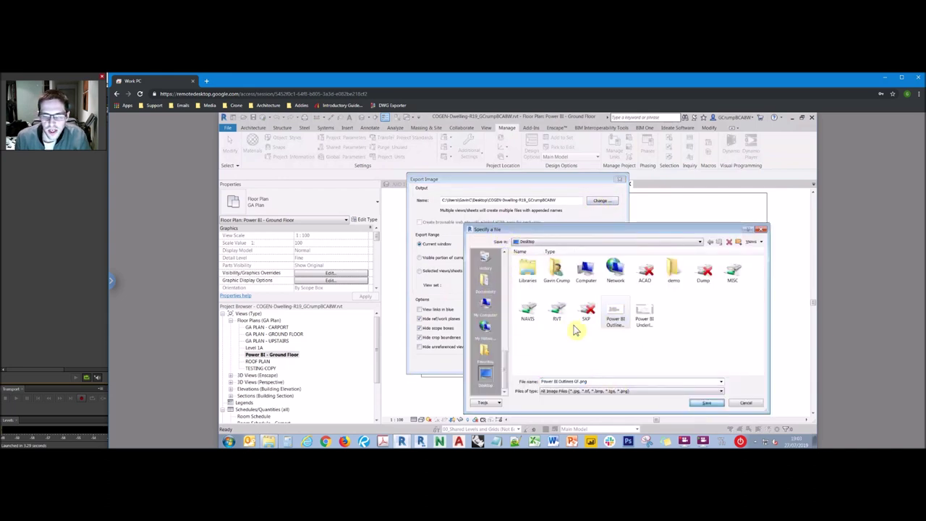
left_click(540, 285)
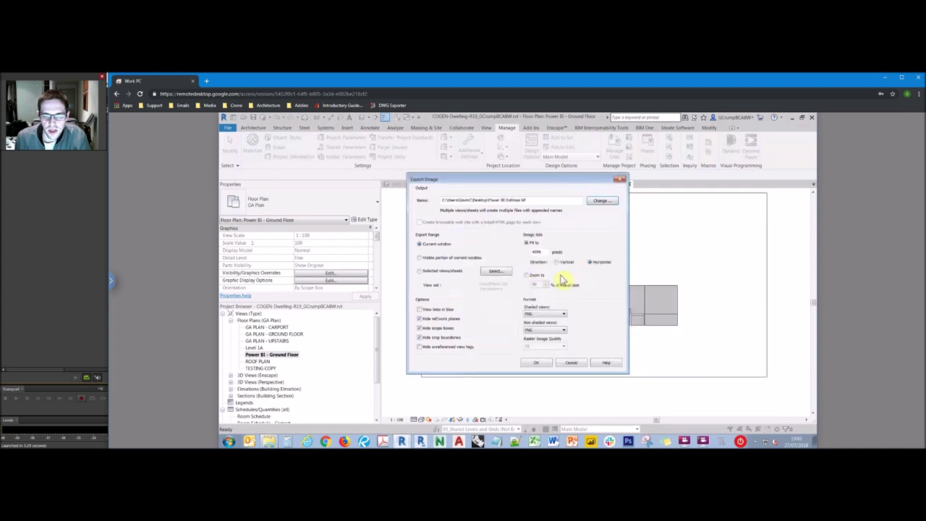
left_click(536, 364)
left_click(540, 288)
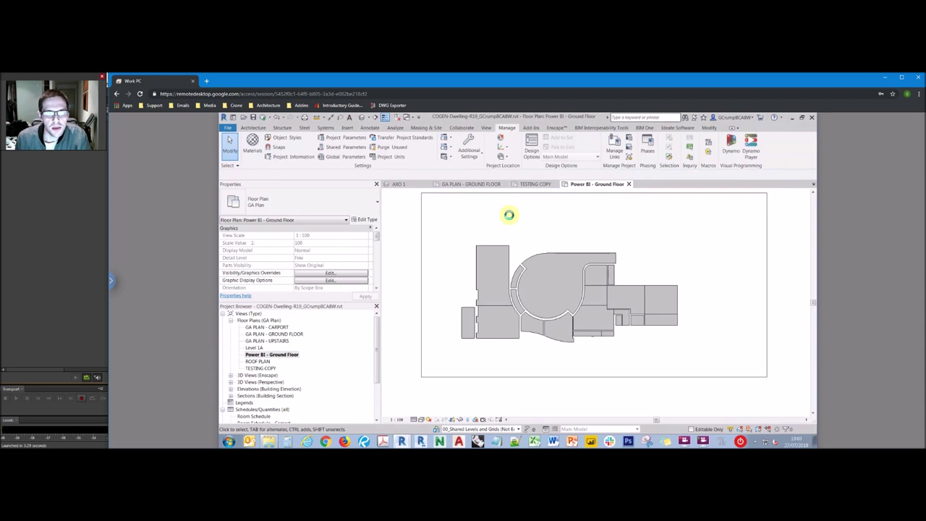
left_click(402, 117)
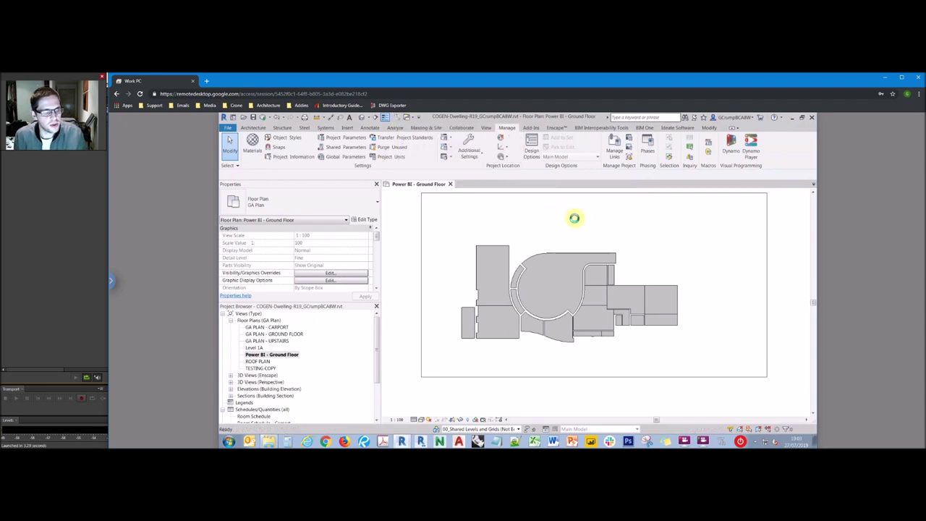
- Open GA PLAN - GROUND FLOOR and apply the GA Plan view template
double_click(285, 334)
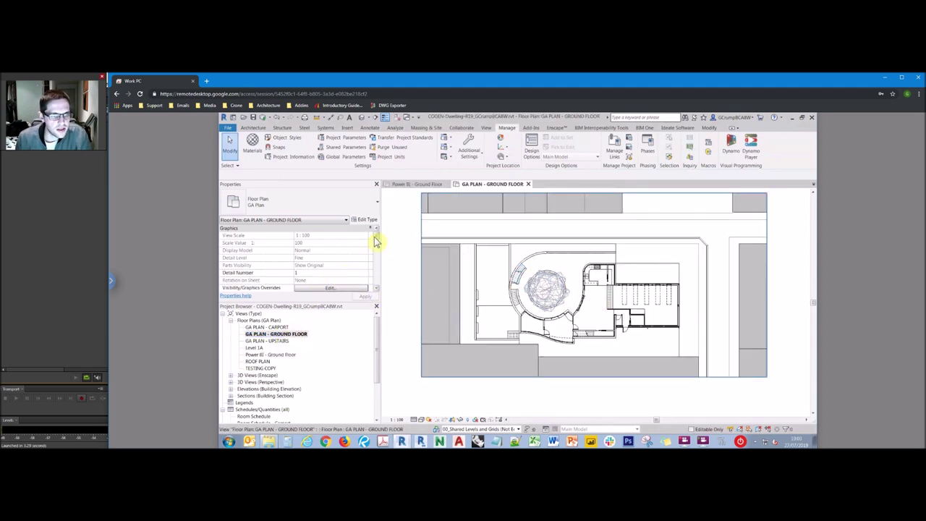
left_click_drag(378, 242, 376, 267)
scroll(376, 266, "down", 4)
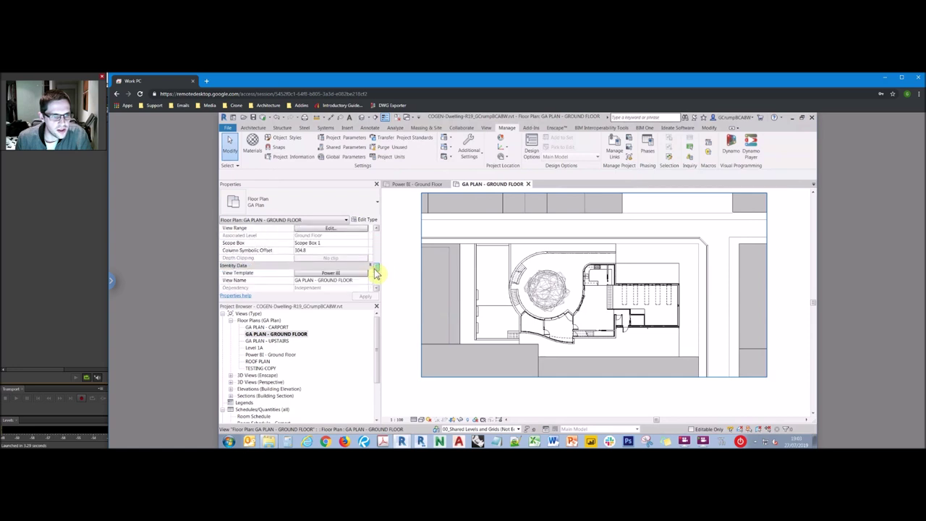
left_click(350, 264)
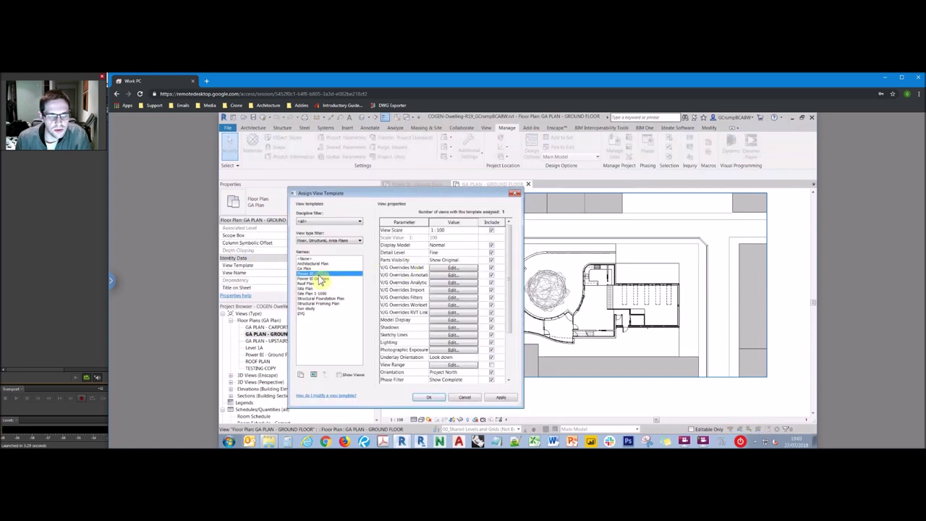
left_click(314, 269)
left_click(427, 397)
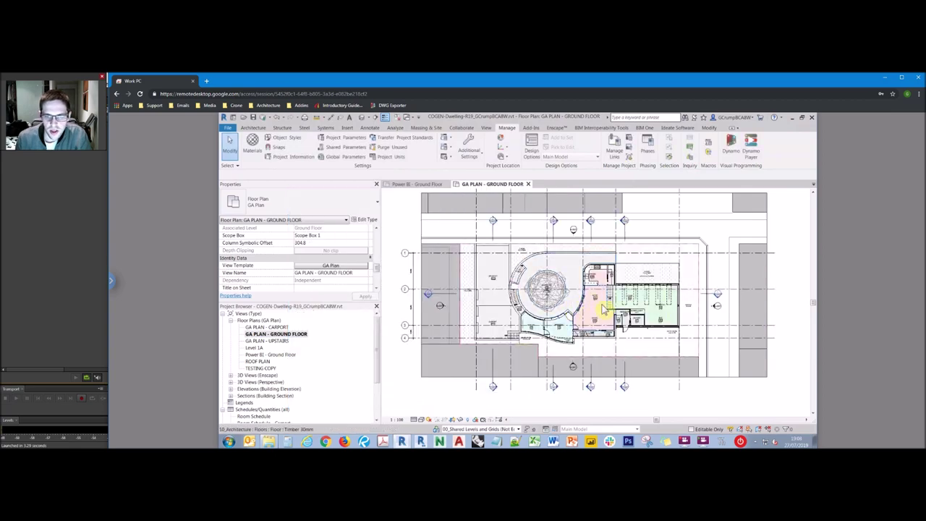
- Inspect the Entry room's properties, then deselect it
scroll(598, 304, "up", 2)
scroll(601, 300, "up", 2)
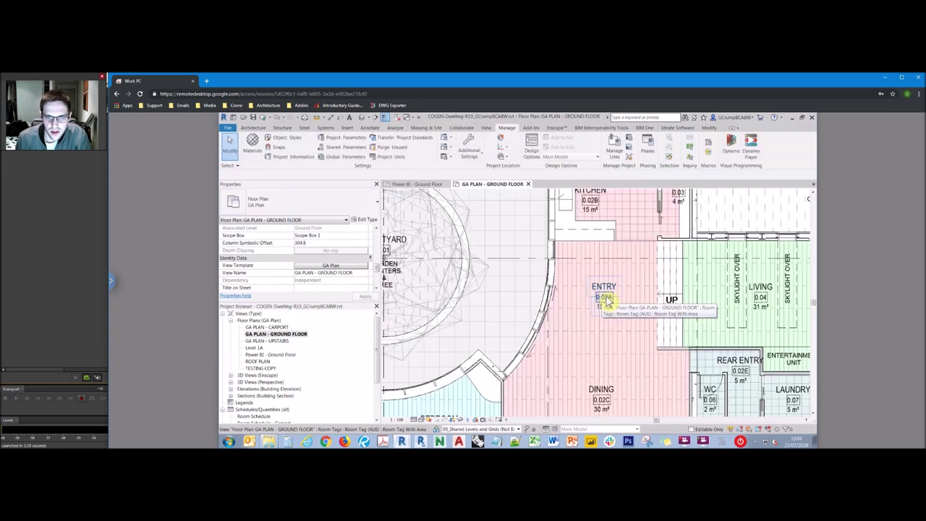
left_click(594, 290)
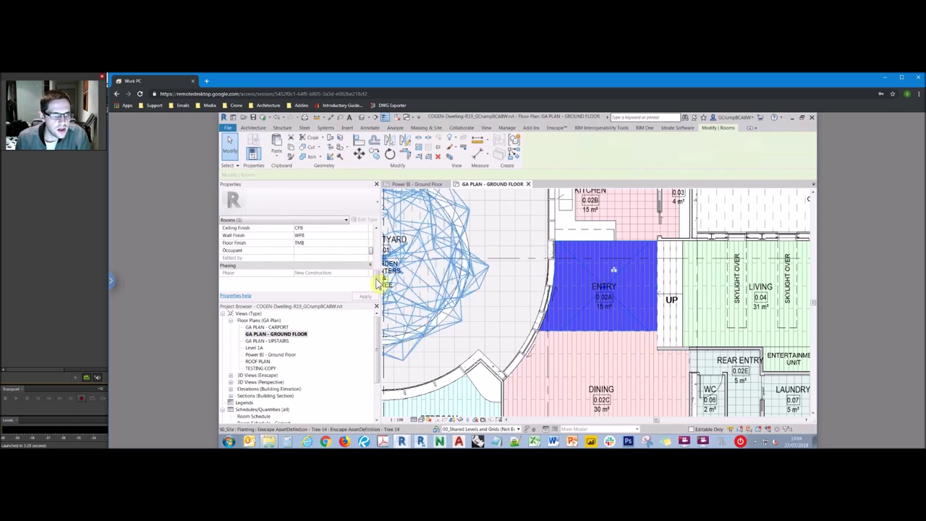
scroll(374, 277, "up", 1)
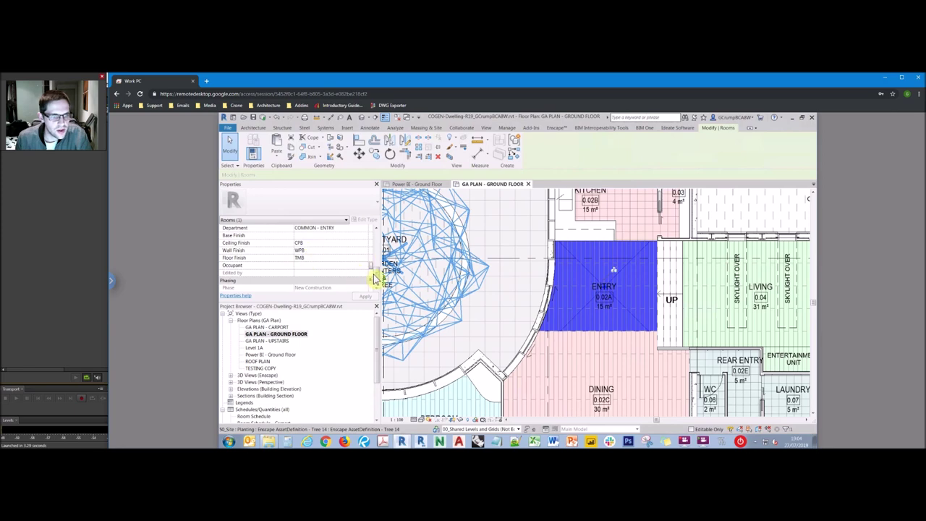
scroll(375, 278, "up", 2)
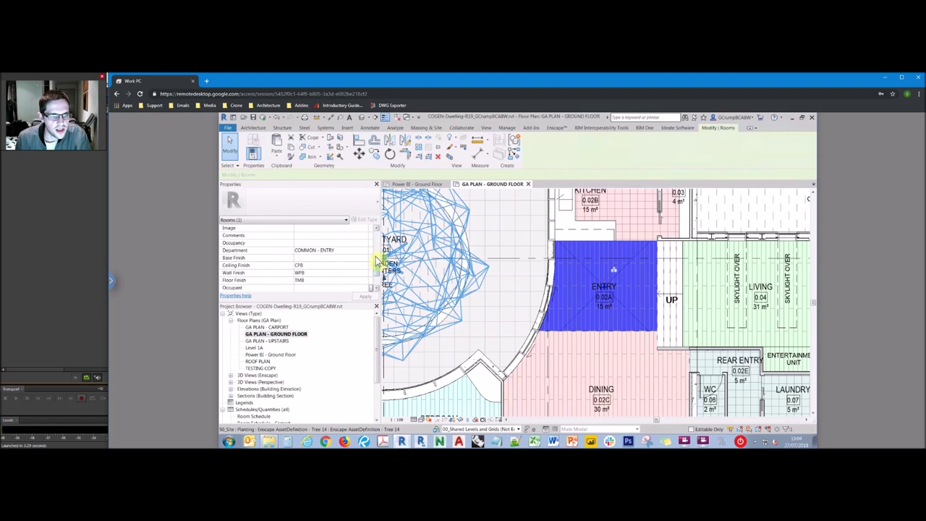
scroll(375, 263, "up", 4)
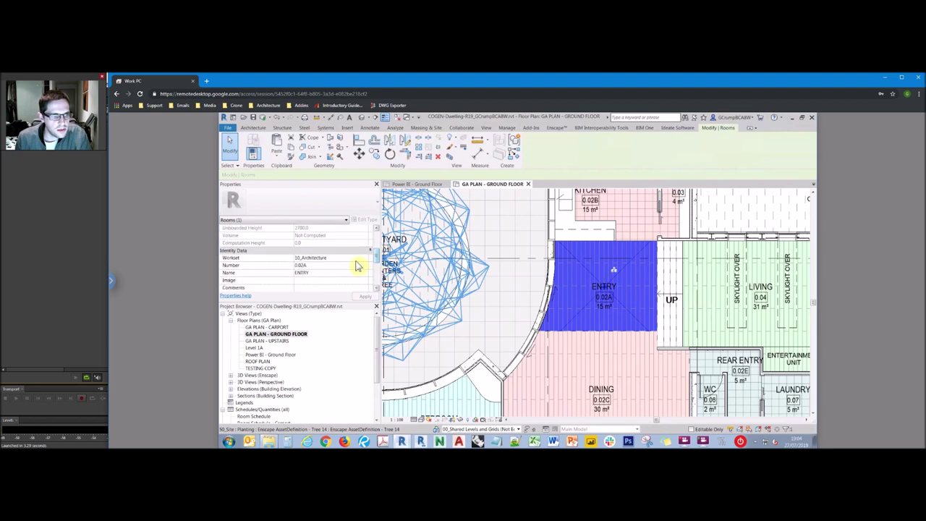
scroll(639, 275, "up", 1)
left_click(245, 332)
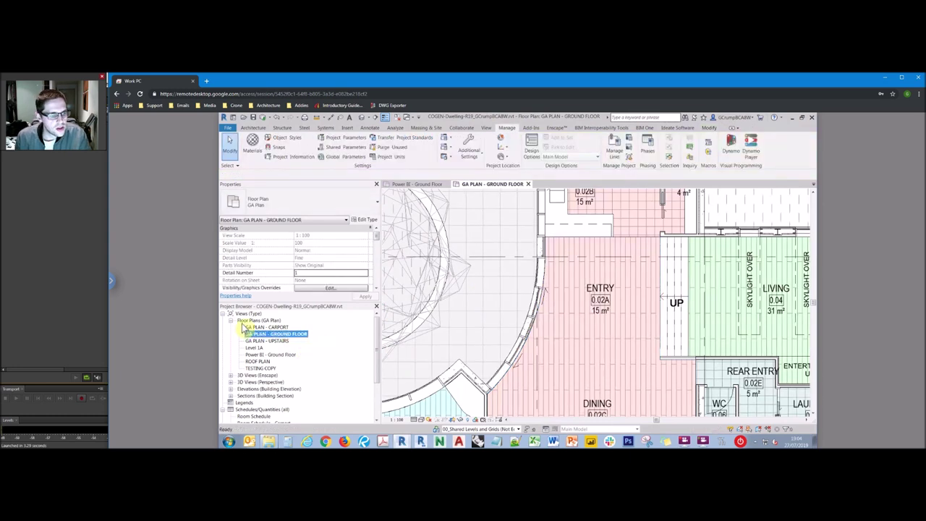
- Open the Room Schedule - GF and below from the Schedules group
double_click(246, 319)
left_click(259, 361)
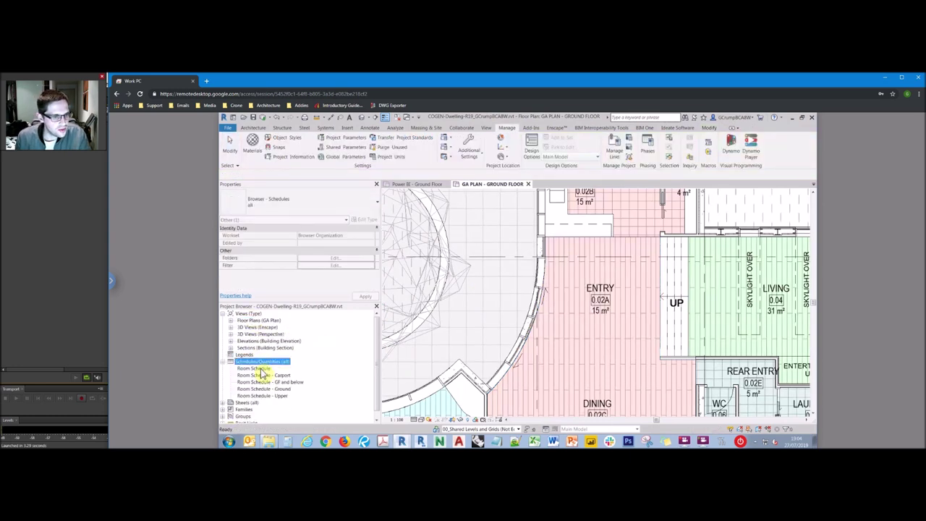
left_click(261, 369)
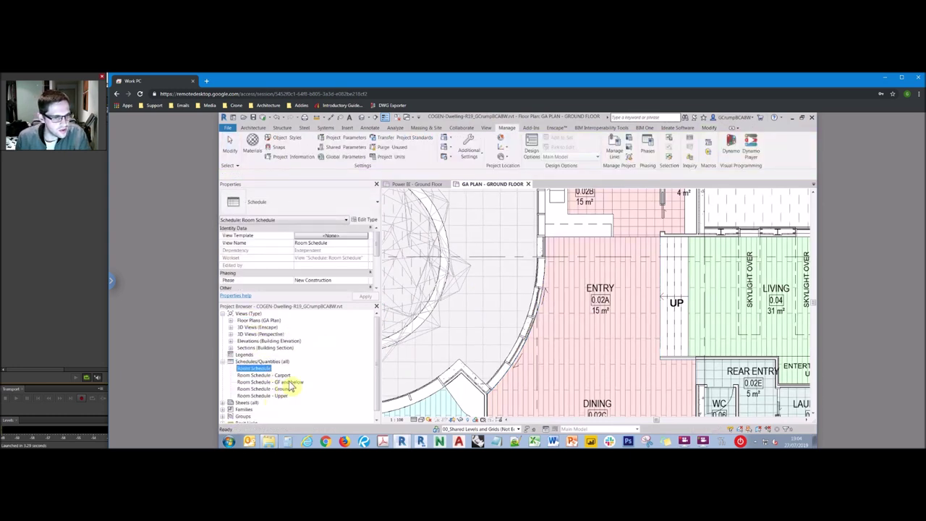
double_click(288, 381)
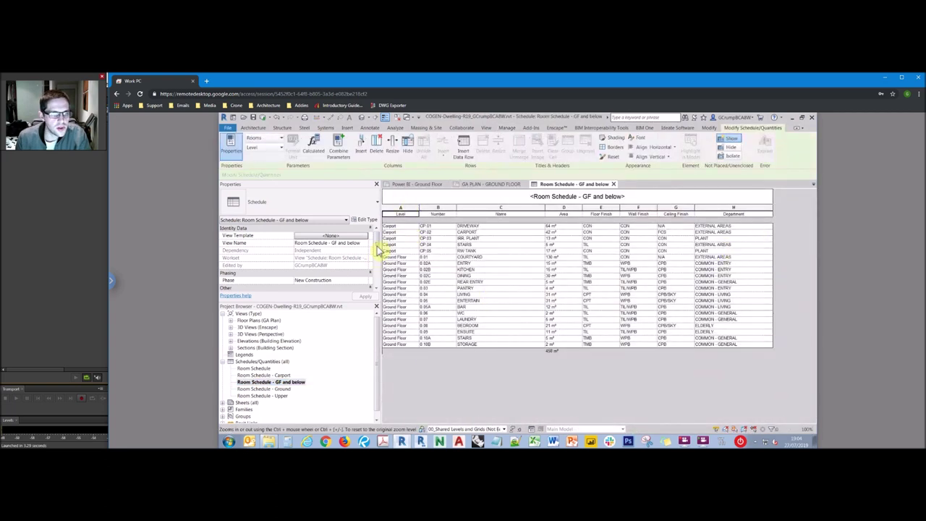
scroll(377, 250, "down", 2)
- Review the schedule's Level 1A filter and its sorting/grouping settings
left_click(330, 250)
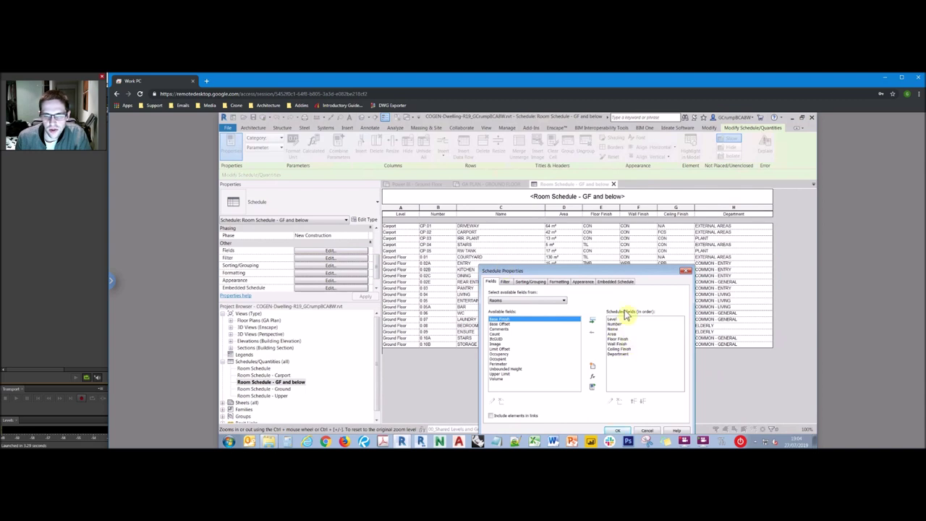
left_click(505, 281)
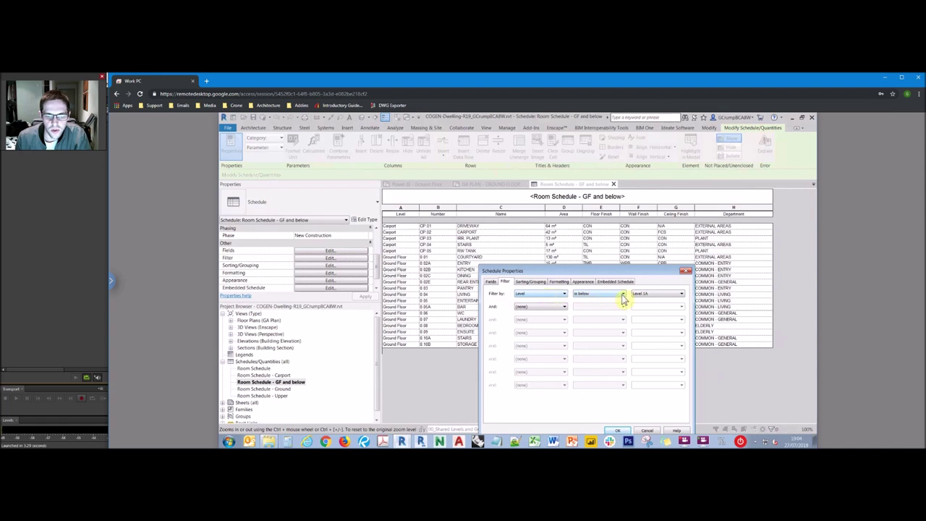
left_click(658, 295)
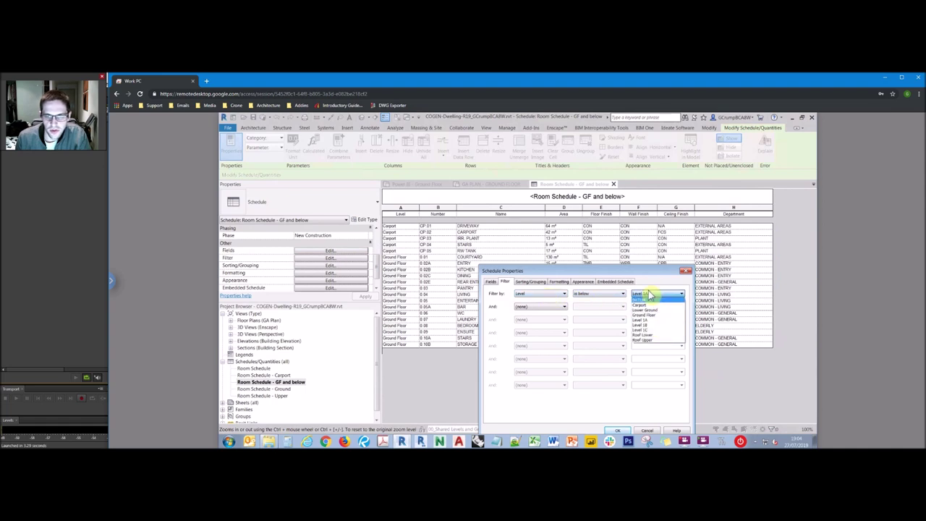
left_click(649, 296)
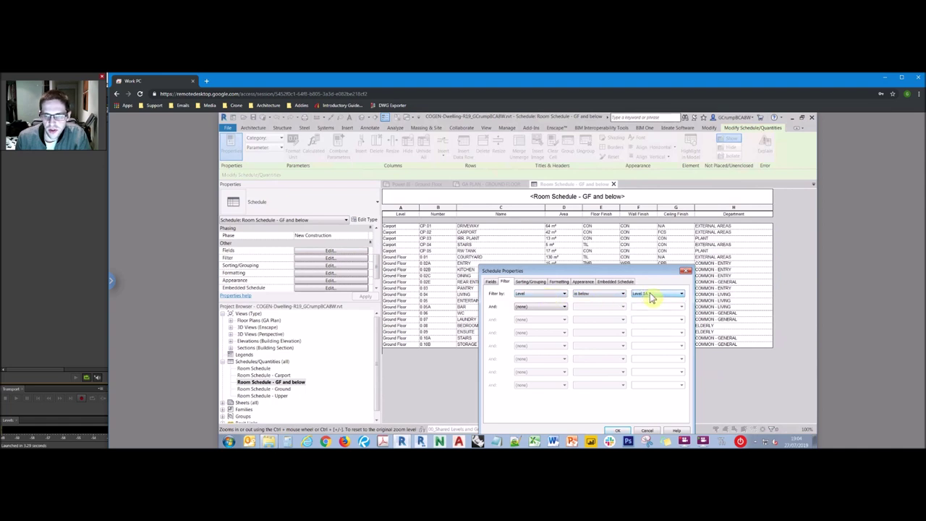
left_click(531, 282)
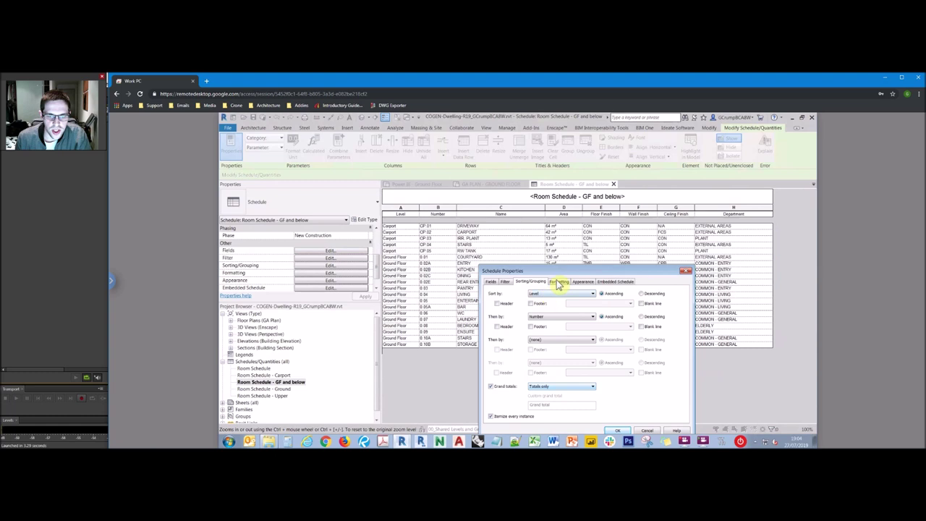
left_click_drag(557, 270, 364, 214)
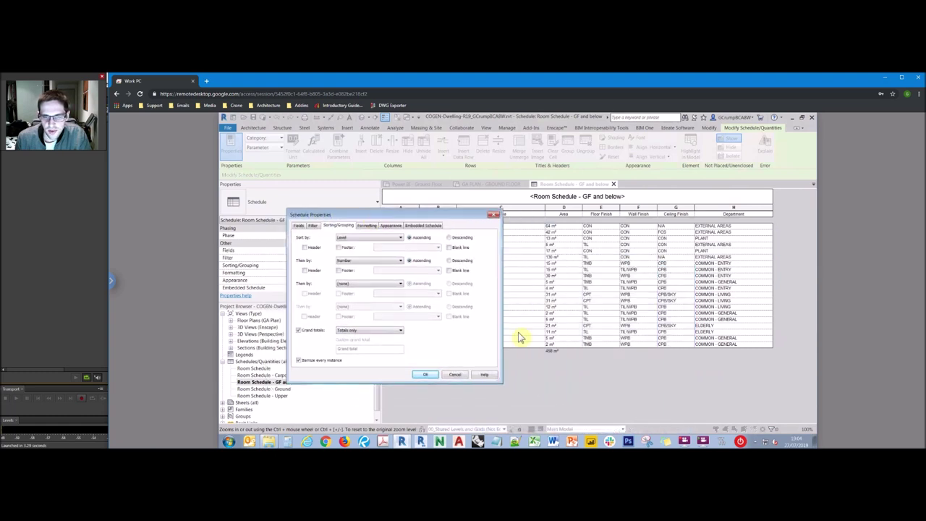
- Review formatting of the schedule fields such as Wall Finish and Area, then cancel
left_click(366, 226)
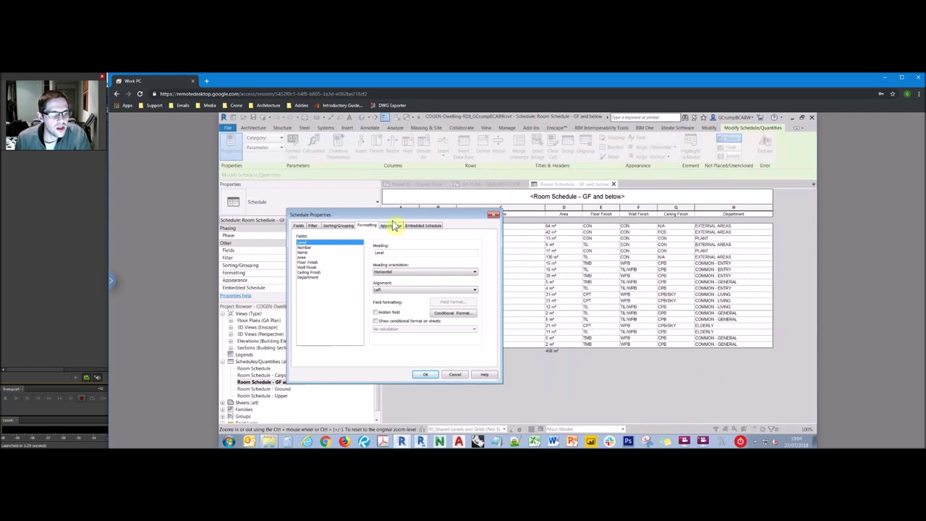
left_click(346, 252)
left_click(320, 262)
left_click(324, 267)
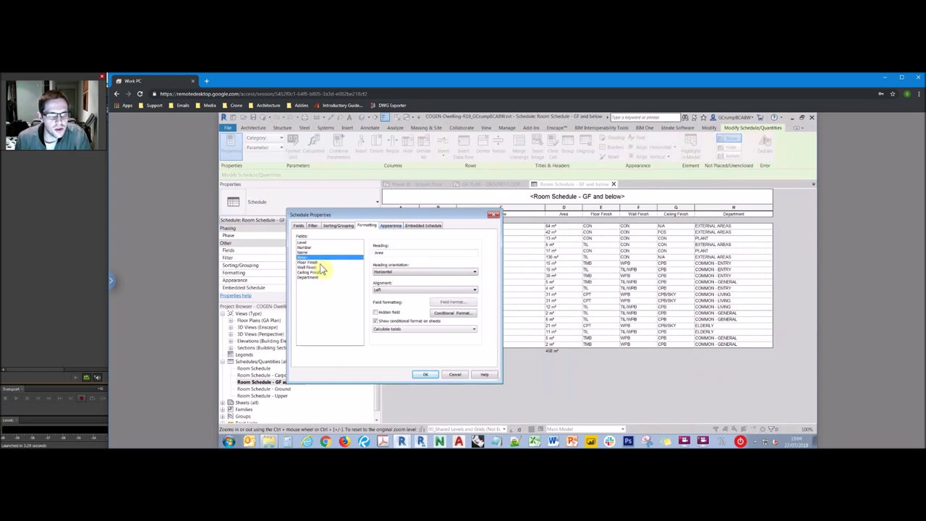
left_click(325, 273)
left_click(324, 262)
left_click(319, 247)
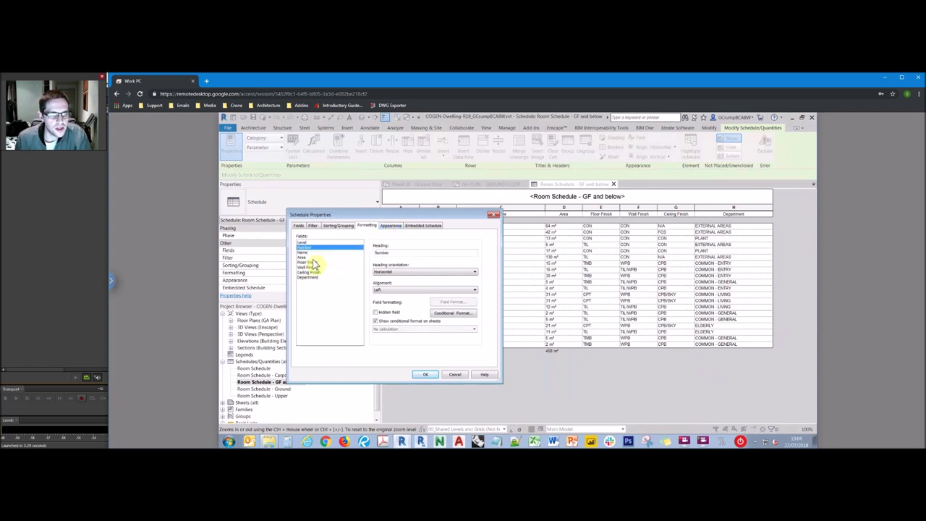
left_click(314, 258)
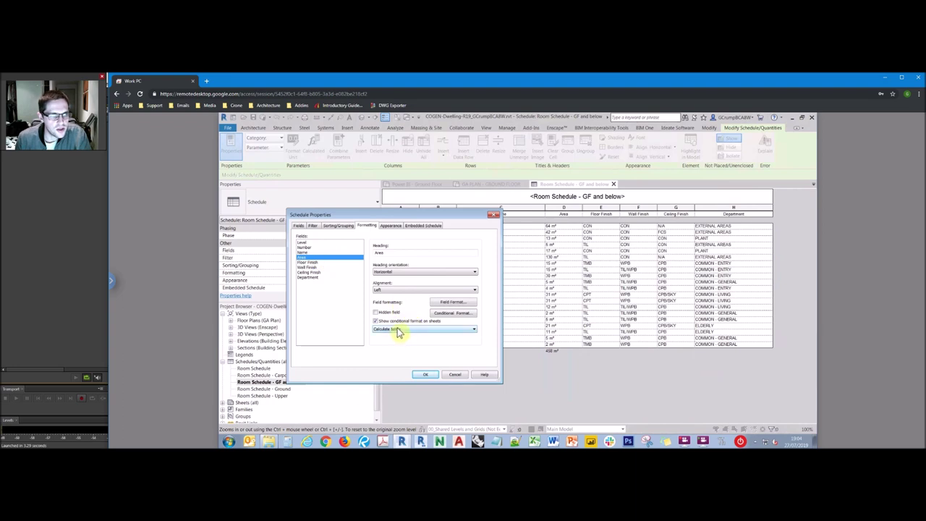
left_click(456, 375)
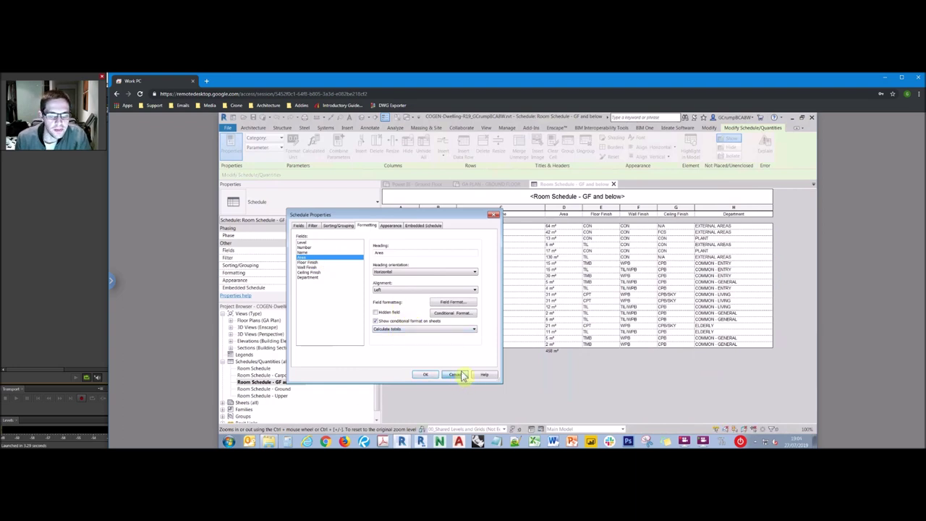
- Export the schedule as a Desktop text file, overwriting the old one, then minimize the remote session
left_click(225, 127)
mouse_move(248, 251)
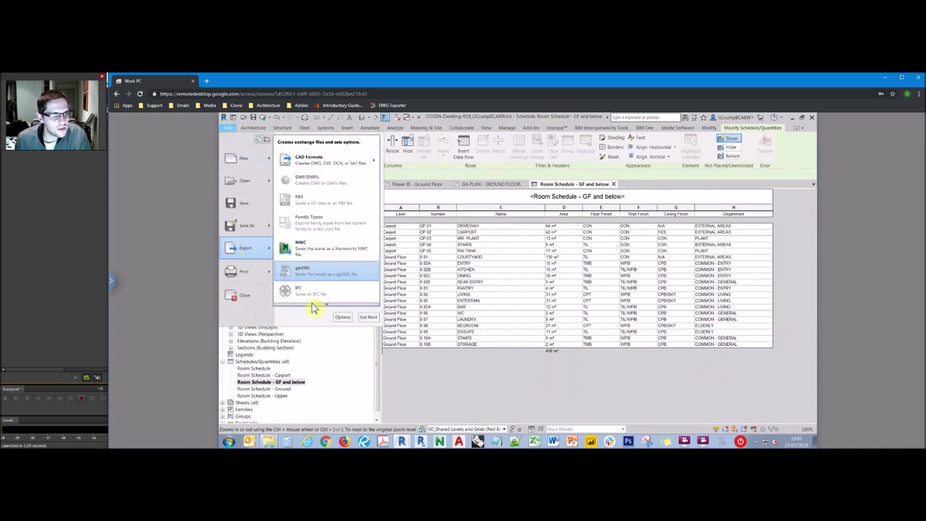
mouse_move(329, 288)
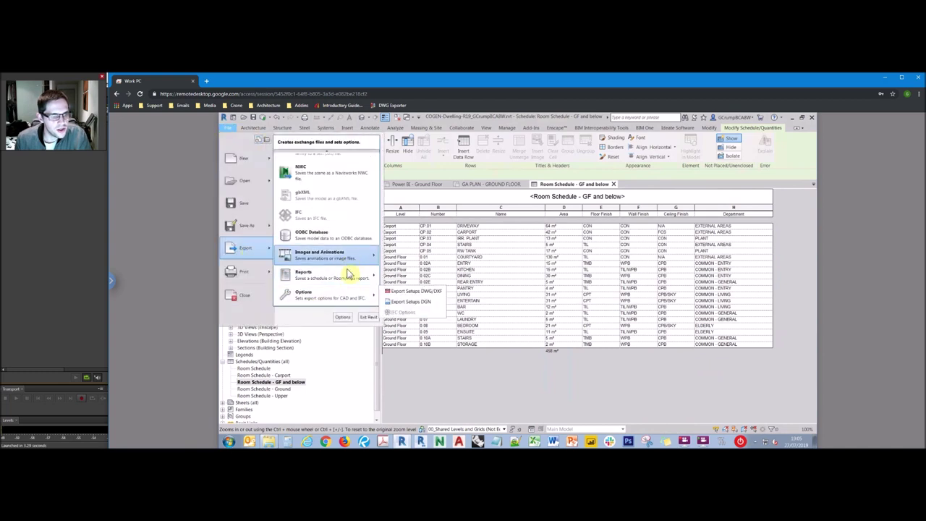
mouse_move(350, 275)
left_click(398, 271)
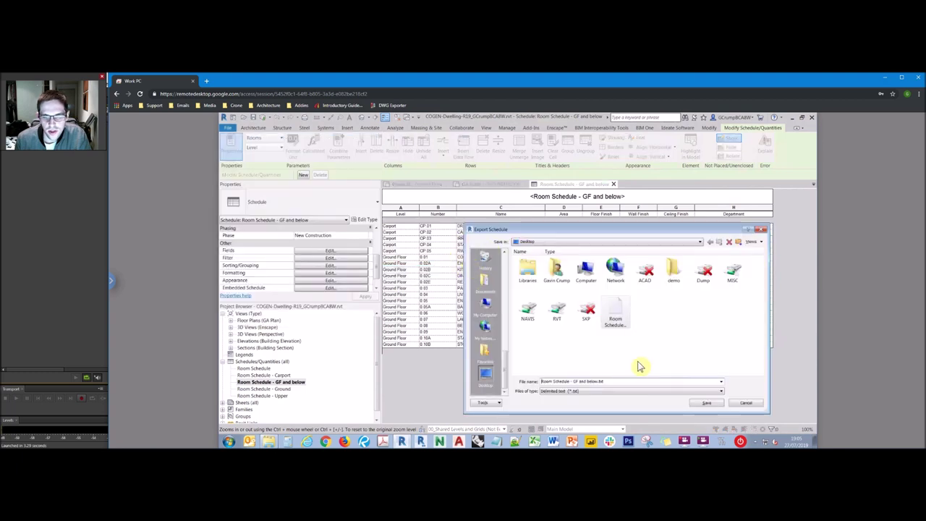
left_click(706, 403)
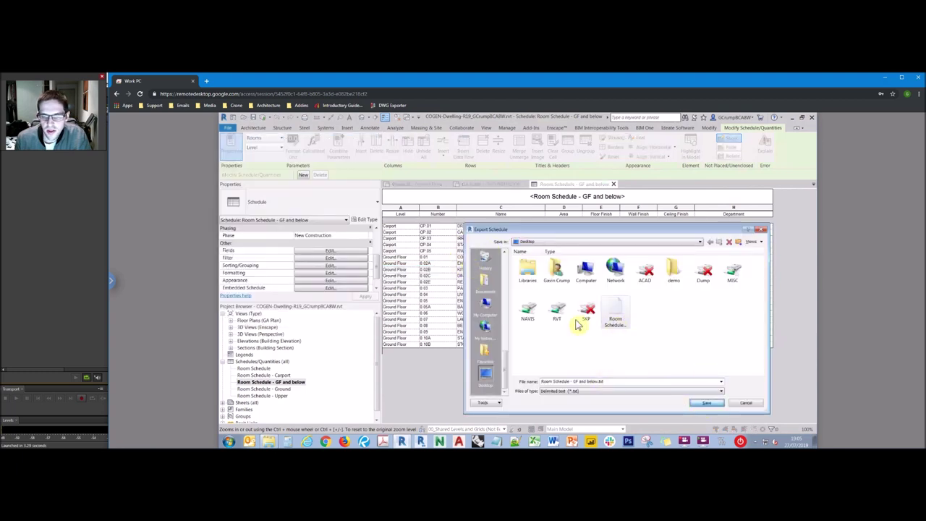
left_click(544, 287)
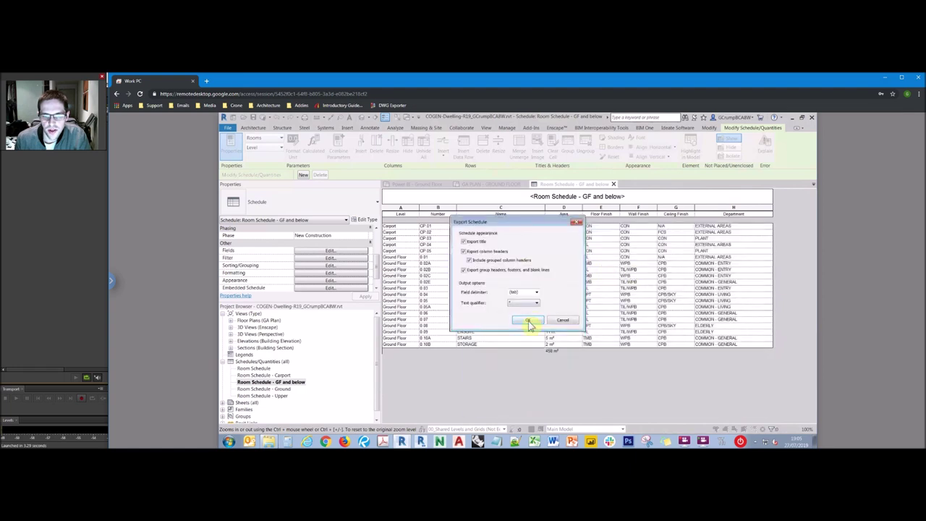
left_click(528, 321)
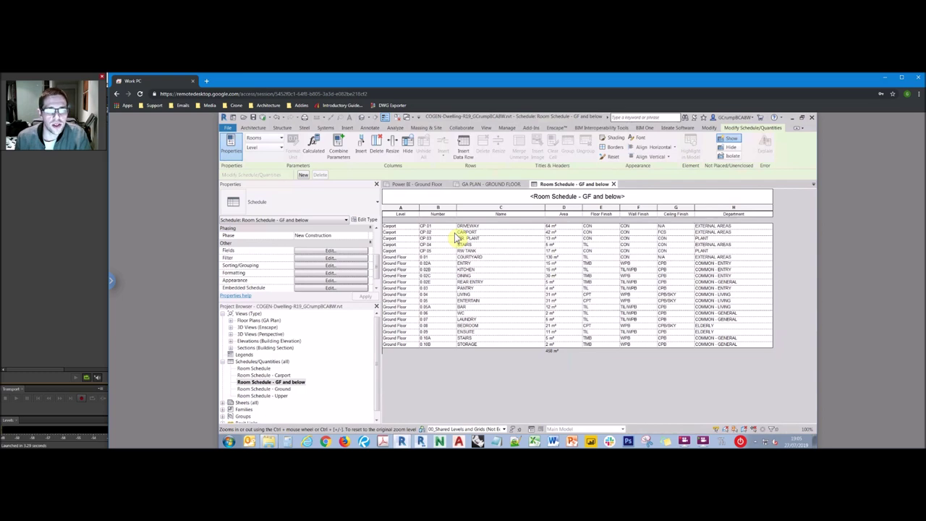
left_click(884, 78)
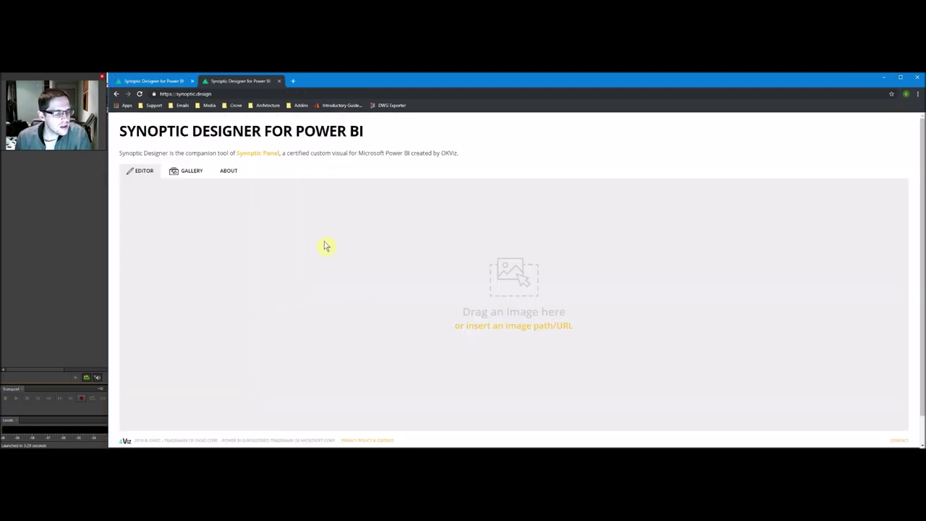
- Switch to Excel and browse this computer for a file to open
key("alt+Tab")
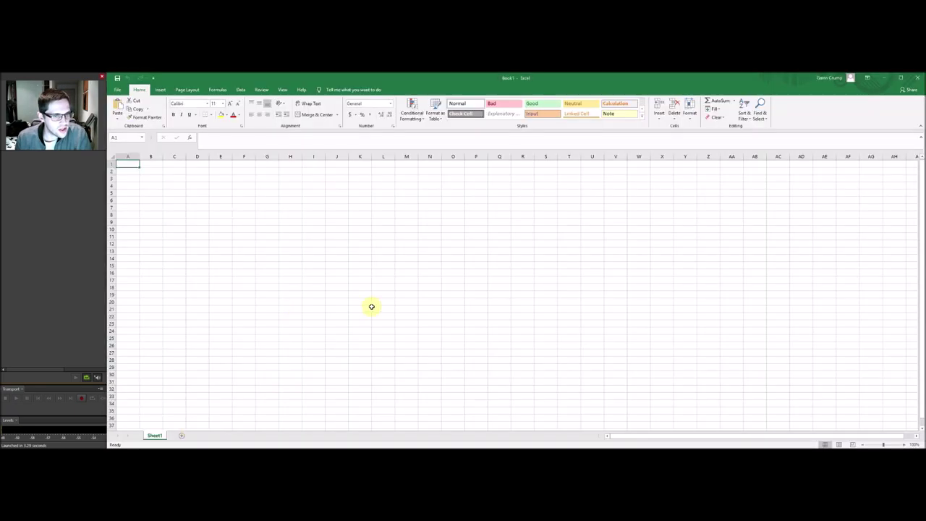
left_click(130, 93)
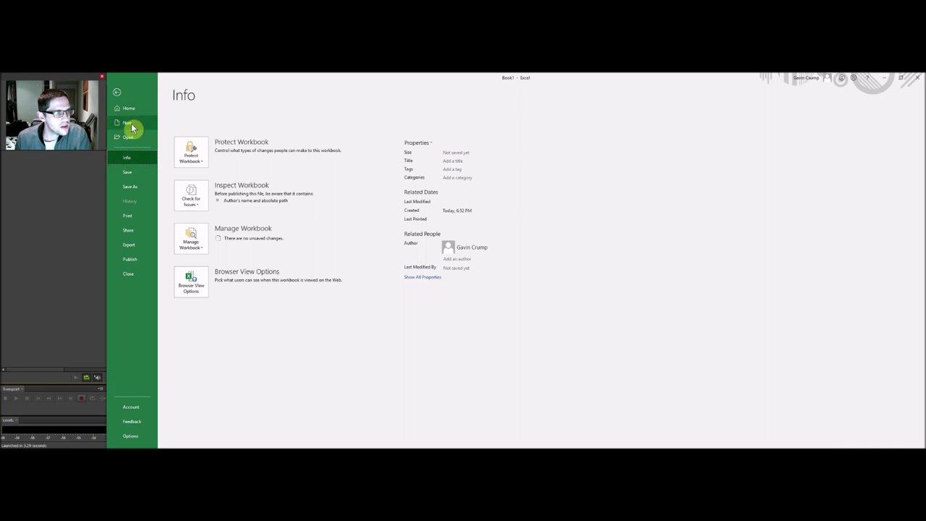
left_click(153, 135)
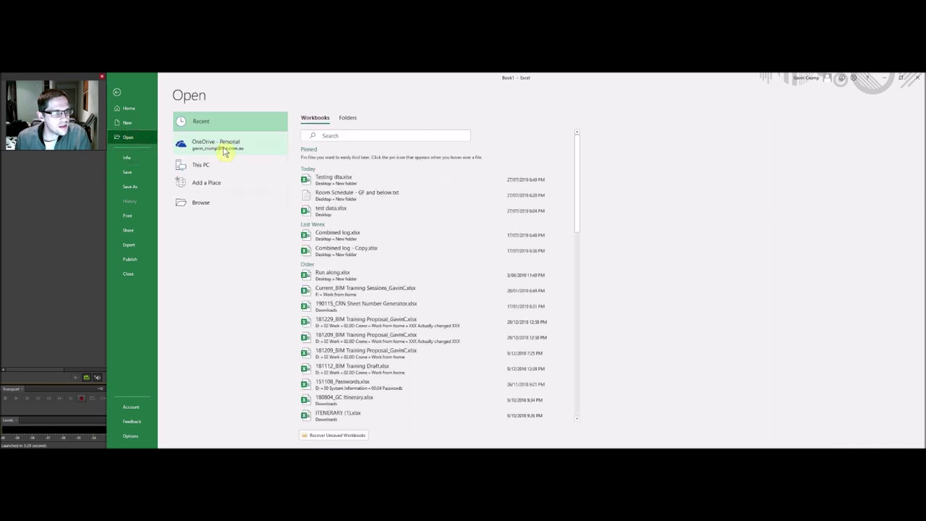
left_click(209, 207)
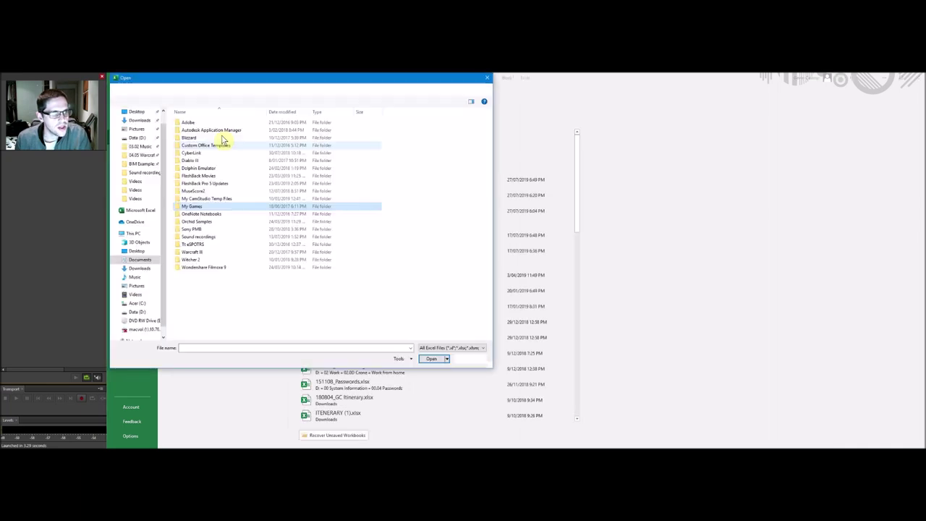
- Open Room Schedule - GF and below from Desktop\New folder\Actual with All Files shown
left_click(136, 112)
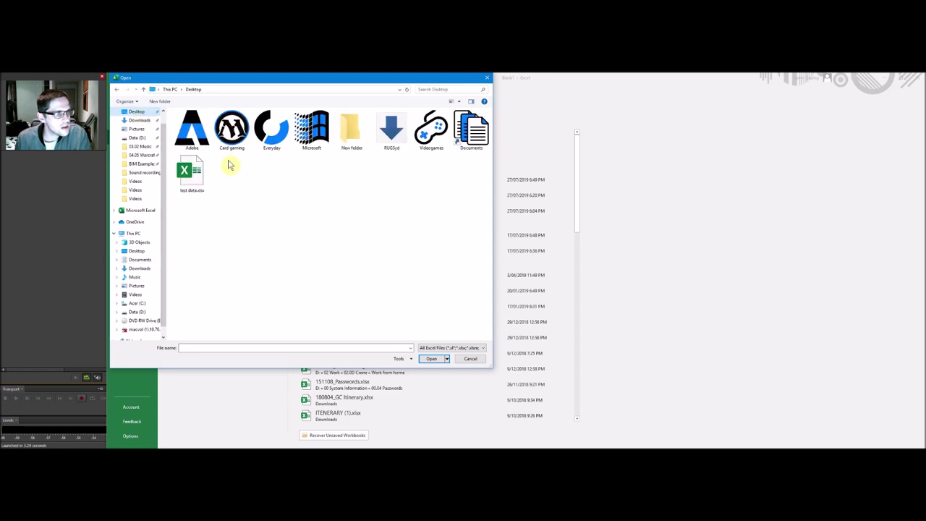
double_click(350, 134)
left_click(190, 123)
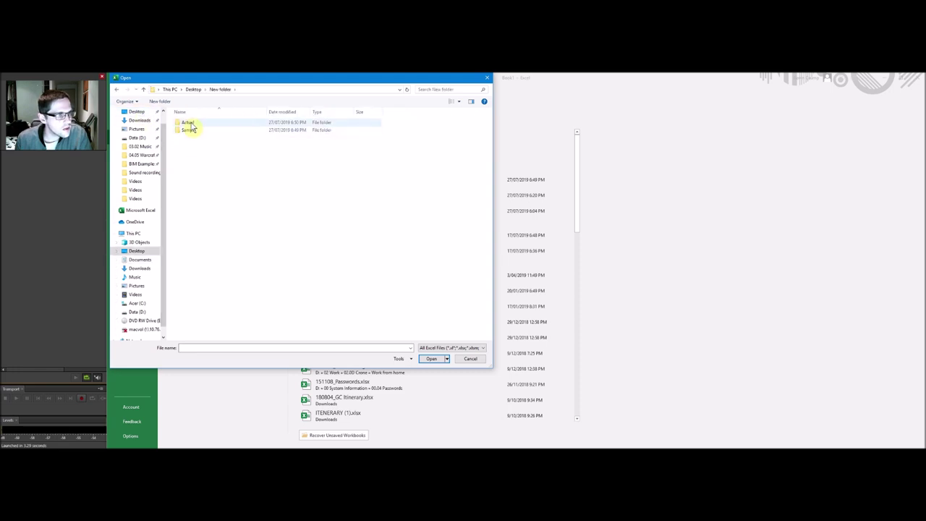
double_click(188, 123)
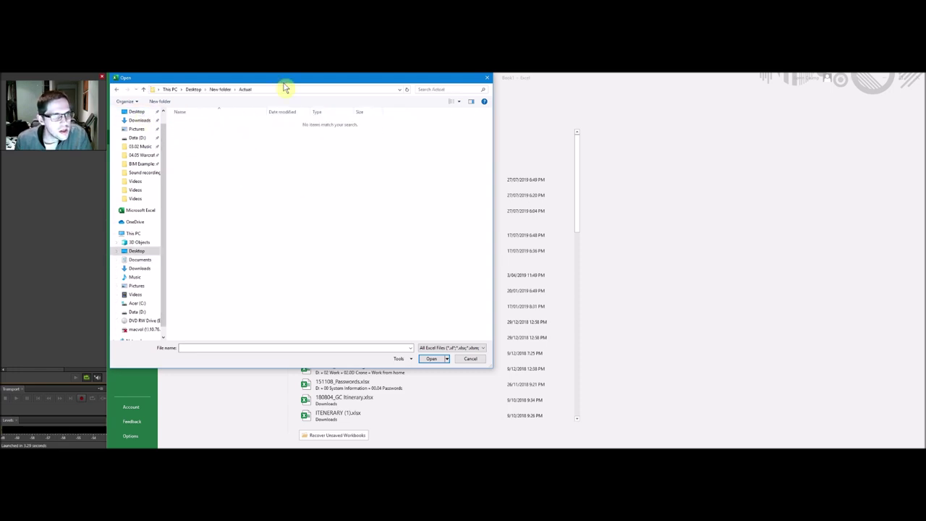
left_click(220, 89)
double_click(201, 123)
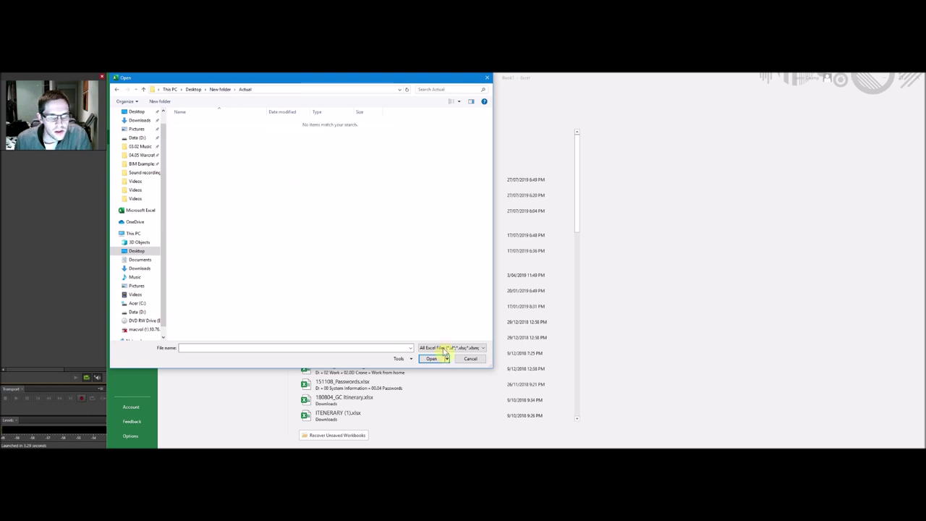
left_click(442, 348)
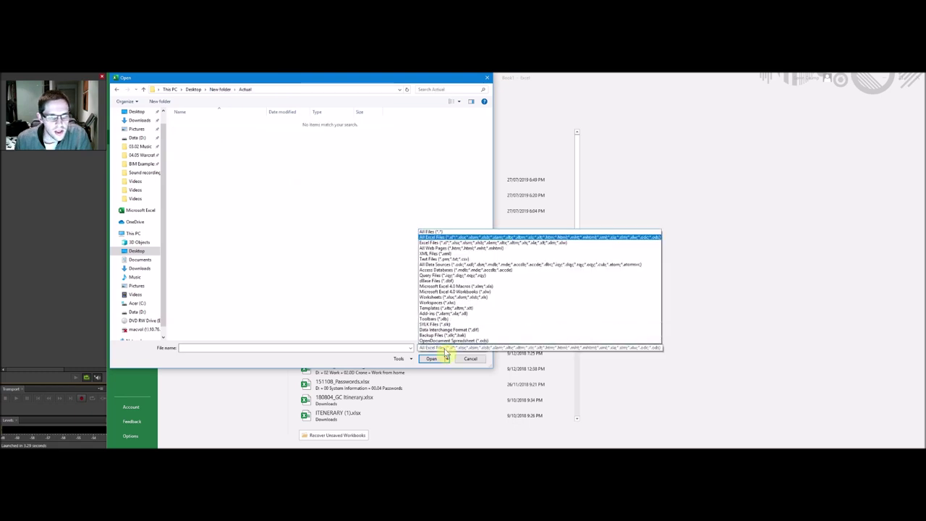
left_click(437, 232)
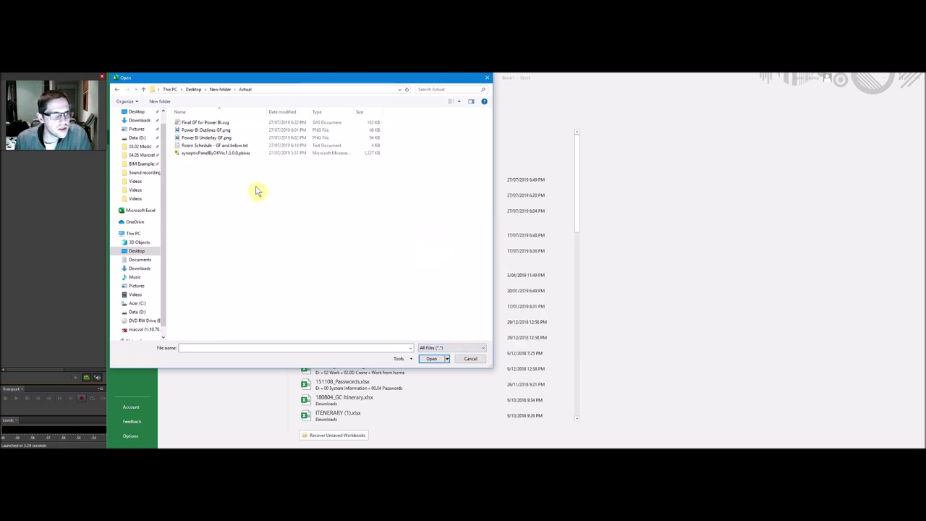
left_click(223, 145)
left_click(431, 358)
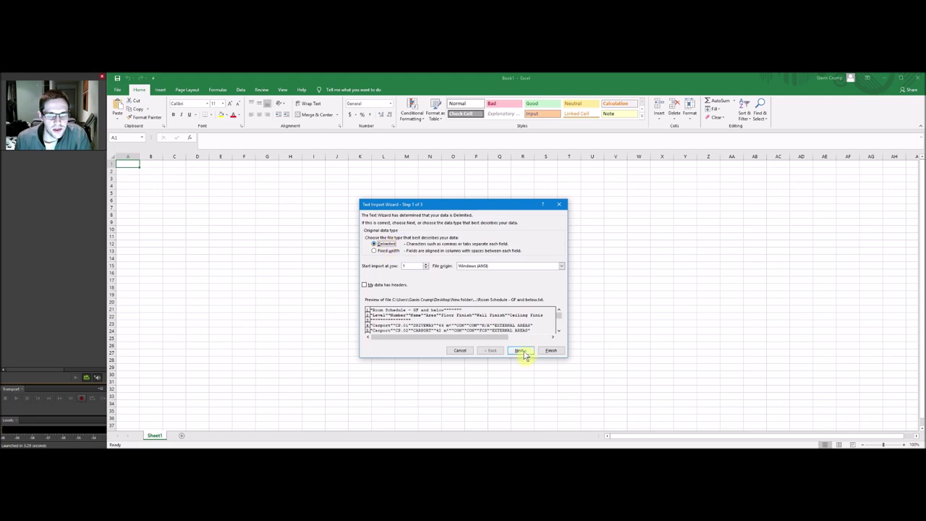
- Accept the Text Import Wizard defaults and bring the imported schedule workbook to the front
left_click(520, 352)
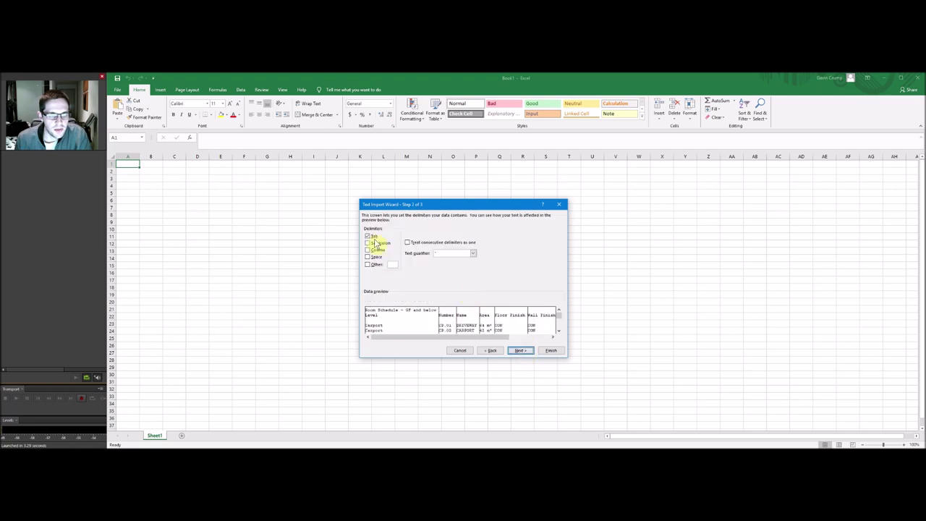
left_click(521, 351)
left_click(551, 351)
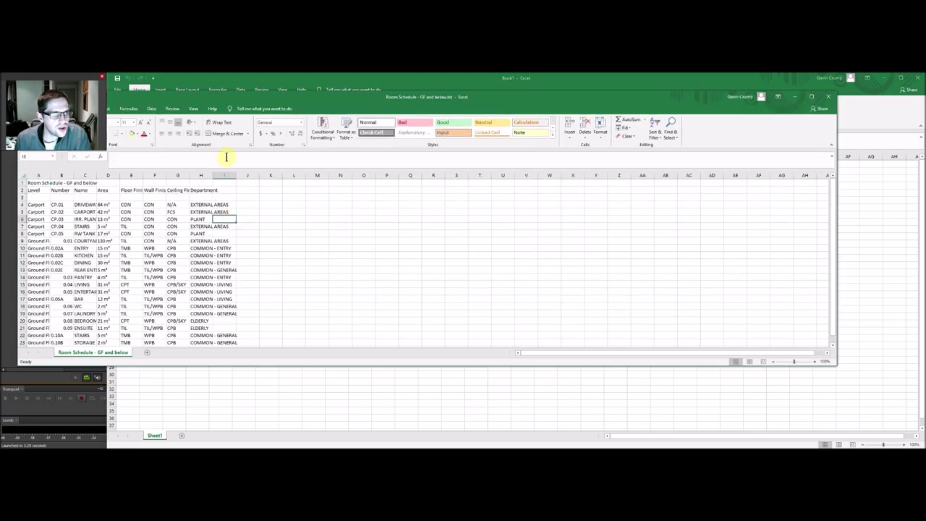
left_click(485, 394)
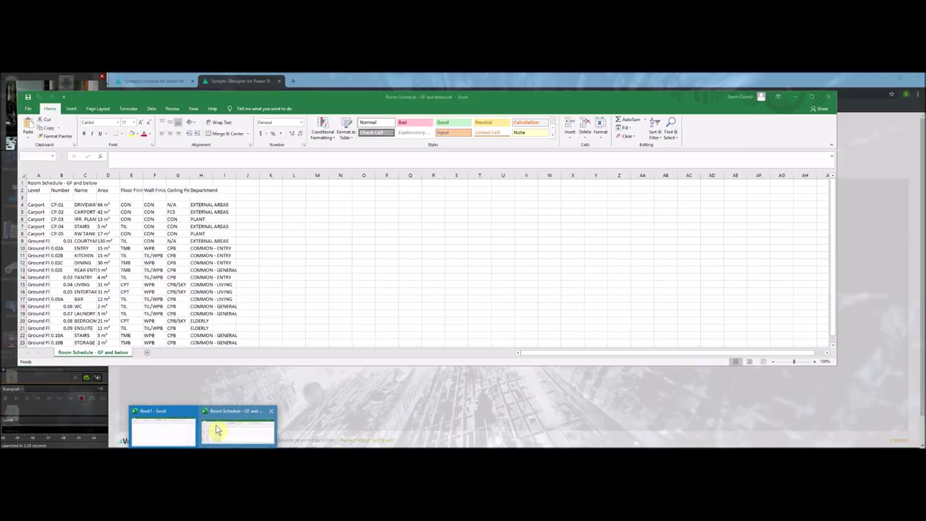
left_click(238, 427)
left_click_drag(191, 97, 348, 106)
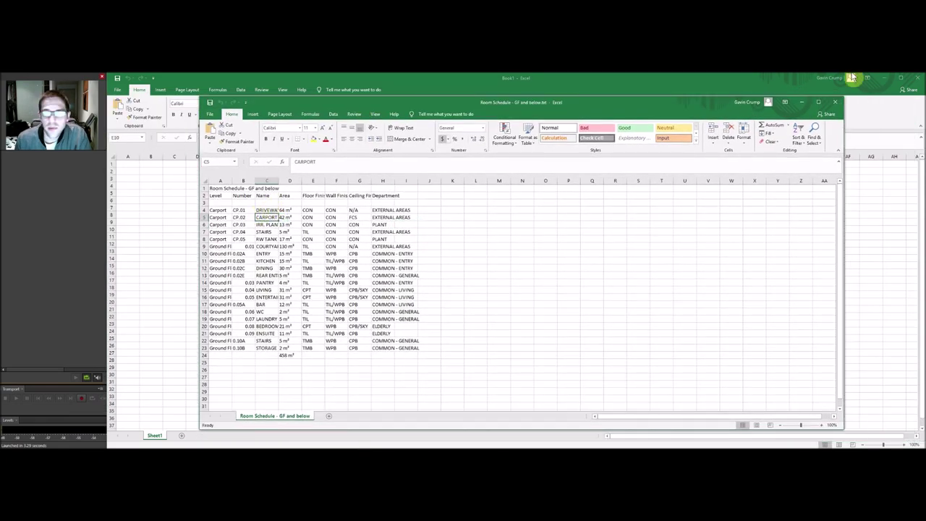
- Close the blank Book1, then delete the schedule's title row, blank row and 458 m² total row
left_click(917, 77)
left_click(239, 217)
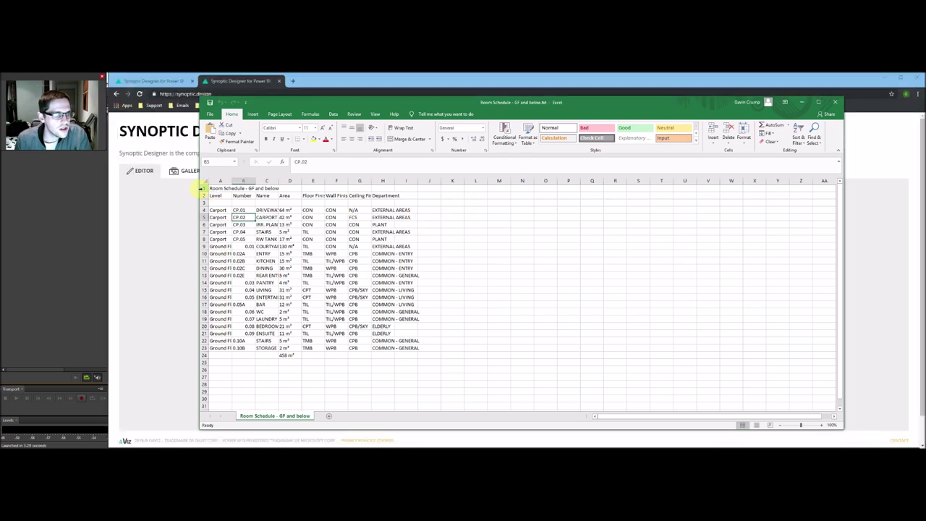
left_click(203, 188)
right_click(204, 188)
left_click(223, 244)
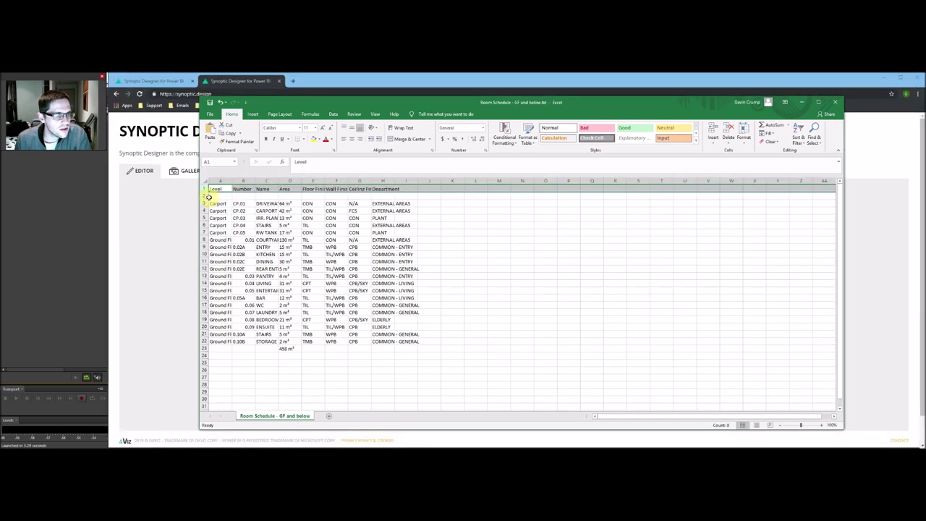
right_click(204, 194)
left_click(230, 252)
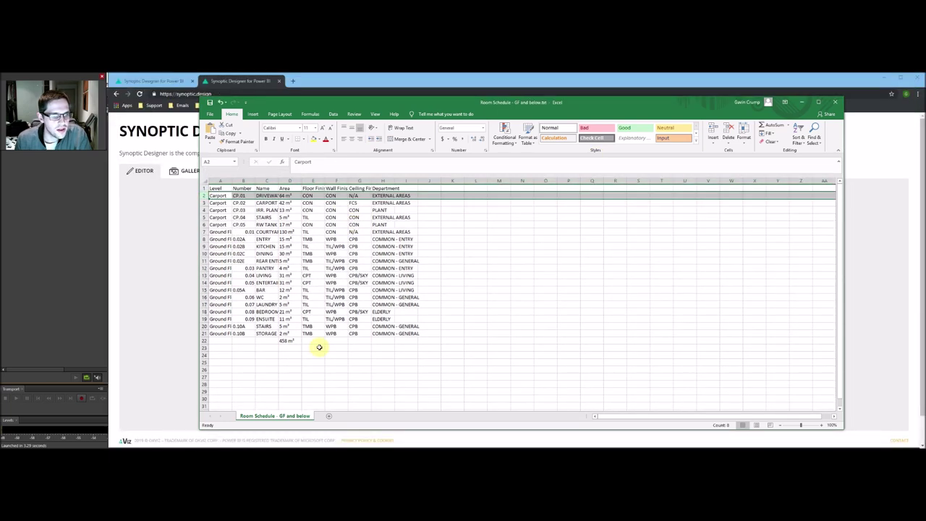
left_click(313, 347)
left_click(204, 342)
right_click(204, 342)
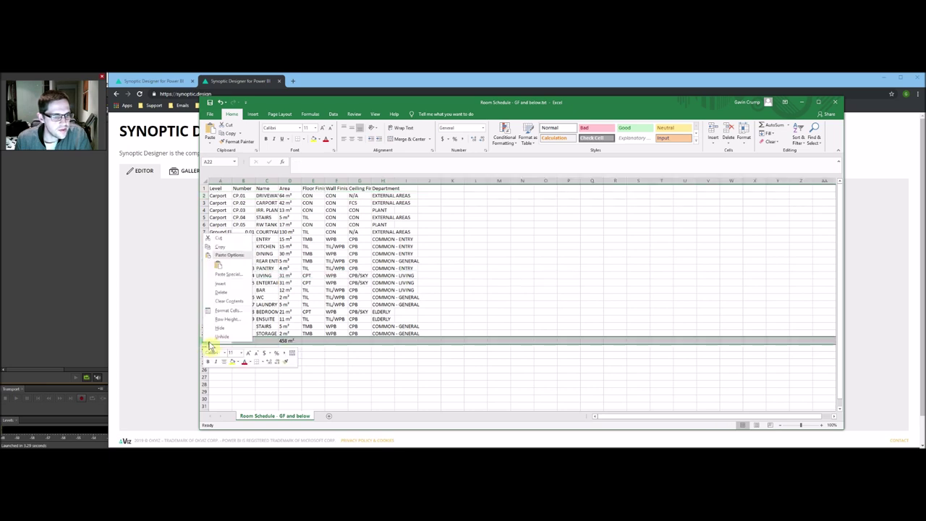
left_click(223, 293)
- Strip the m² suffix from every Area column value using Find and Replace
left_click(287, 195)
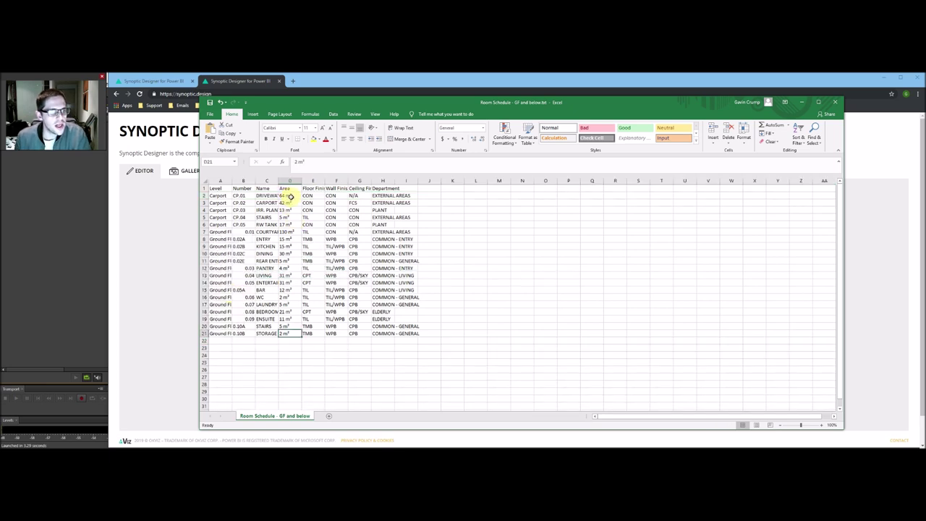
double_click(287, 196)
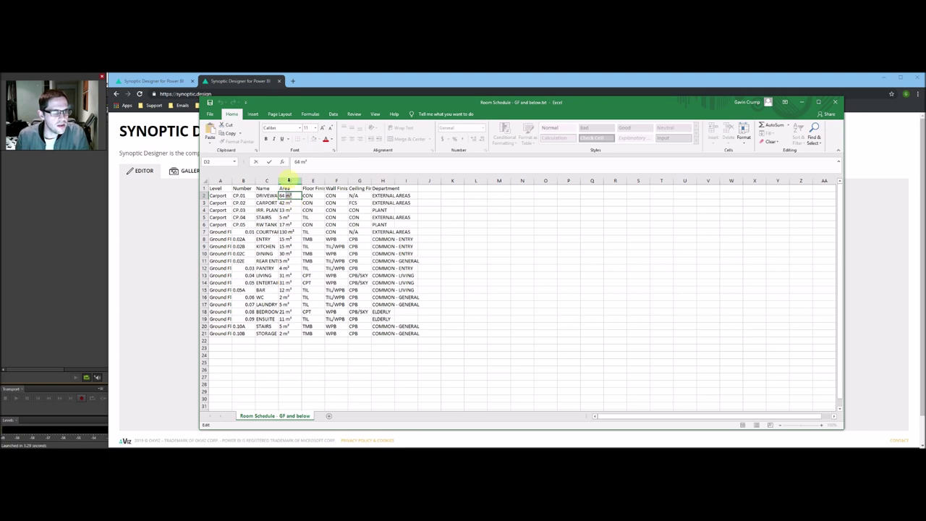
left_click(289, 181)
left_click(289, 195)
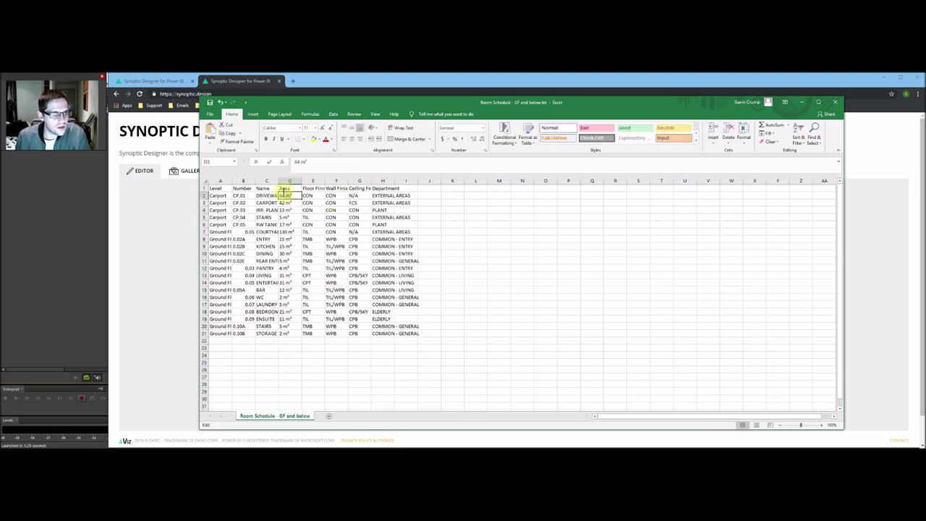
left_click(285, 188)
left_click(290, 181)
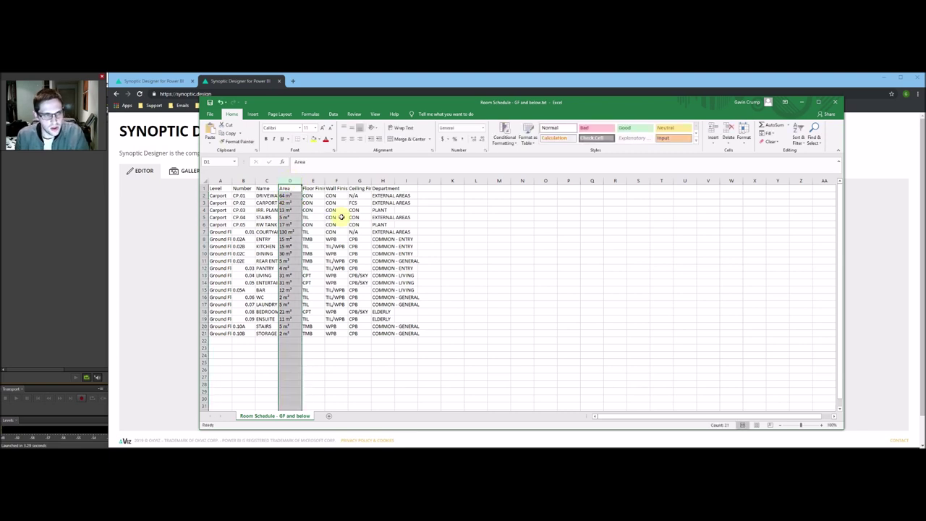
key("ctrl+f")
left_click(508, 301)
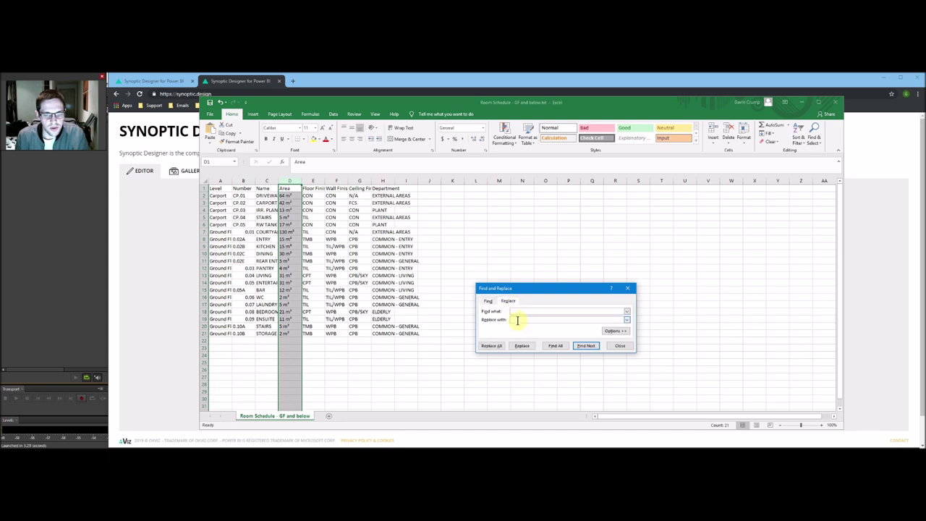
left_click(517, 311)
type("m²")
left_click(496, 348)
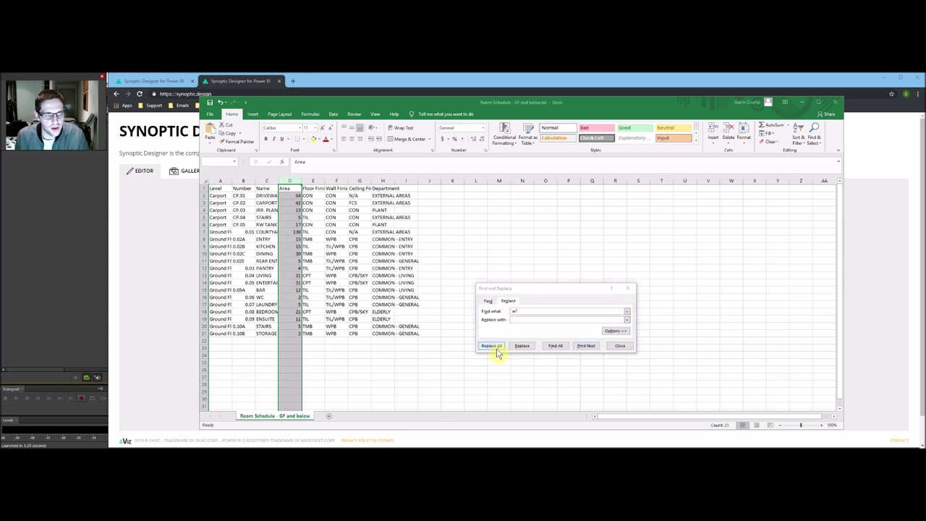
left_click(463, 290)
key("Escape")
- Format the Number column B as Text so codes like 0.02A stay text
left_click(291, 195)
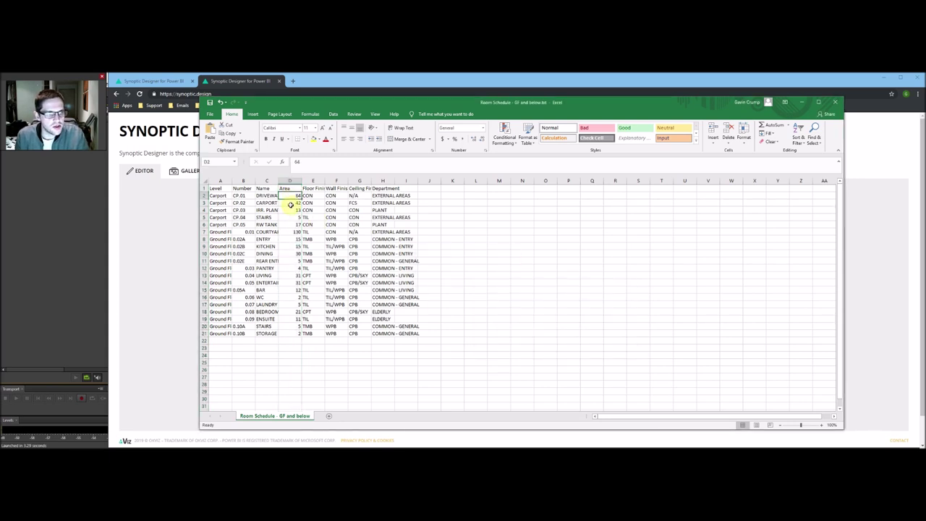
left_click(242, 232)
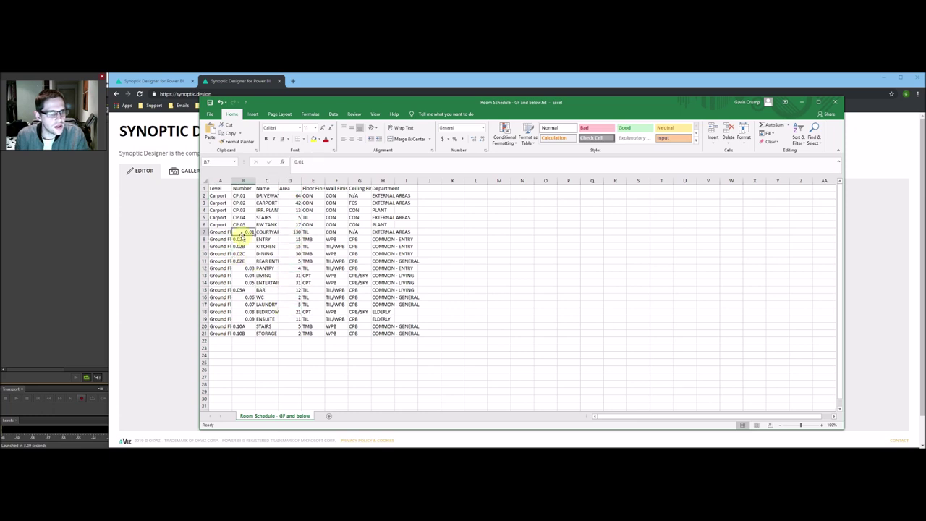
left_click(242, 180)
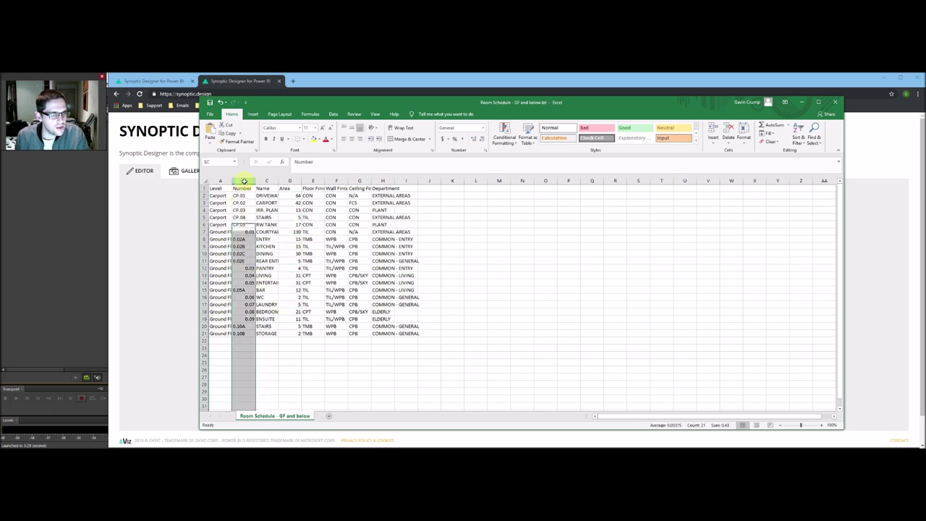
left_click(242, 238)
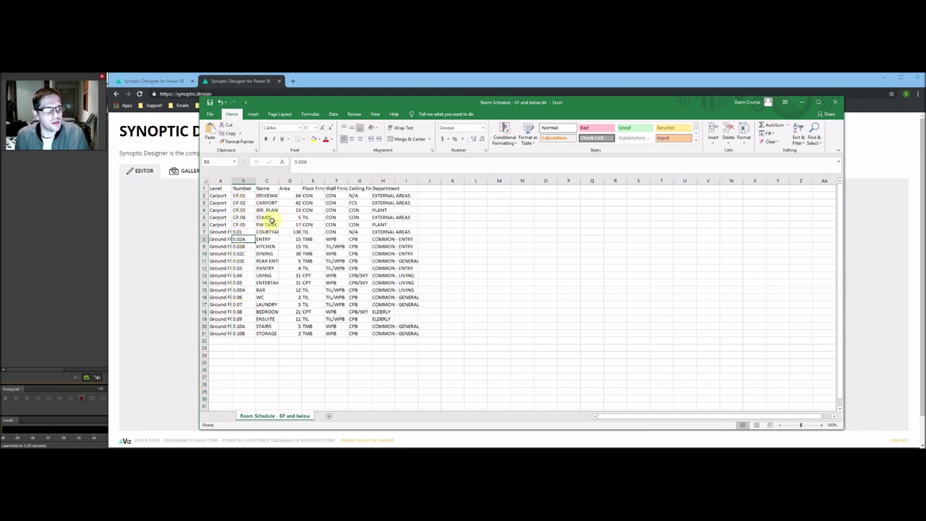
left_click(210, 115)
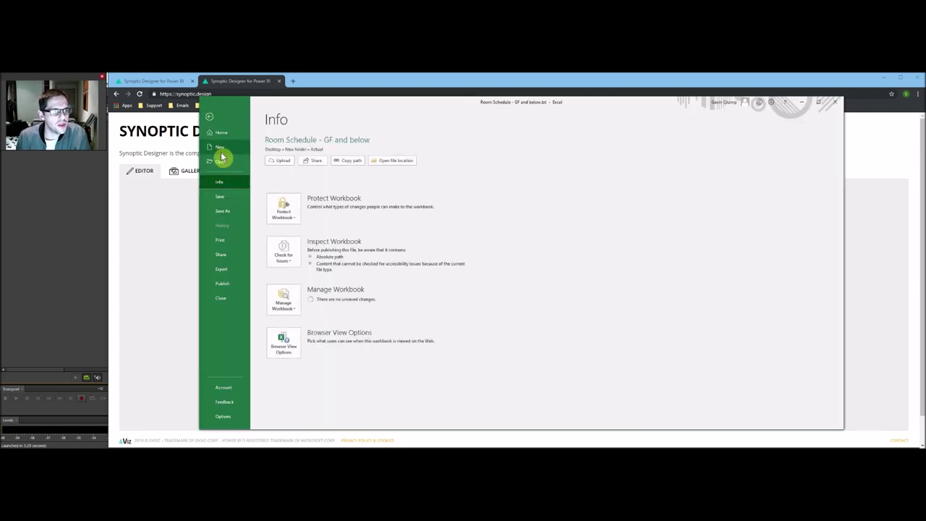
- Save the workbook as Excel Workbook 'Actual room data.xlsx' in Desktop\New folder\Actual
left_click(226, 210)
double_click(289, 188)
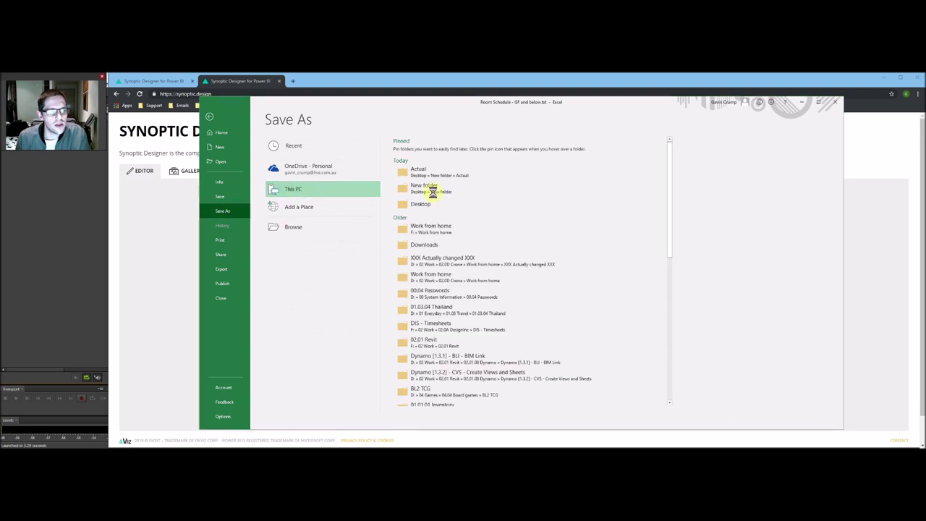
left_click_drag(339, 190, 295, 171)
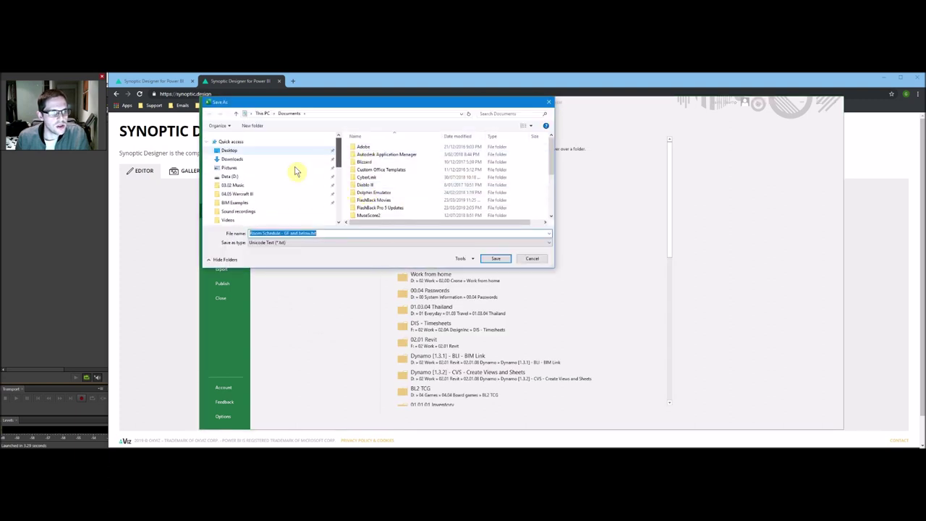
left_click(241, 153)
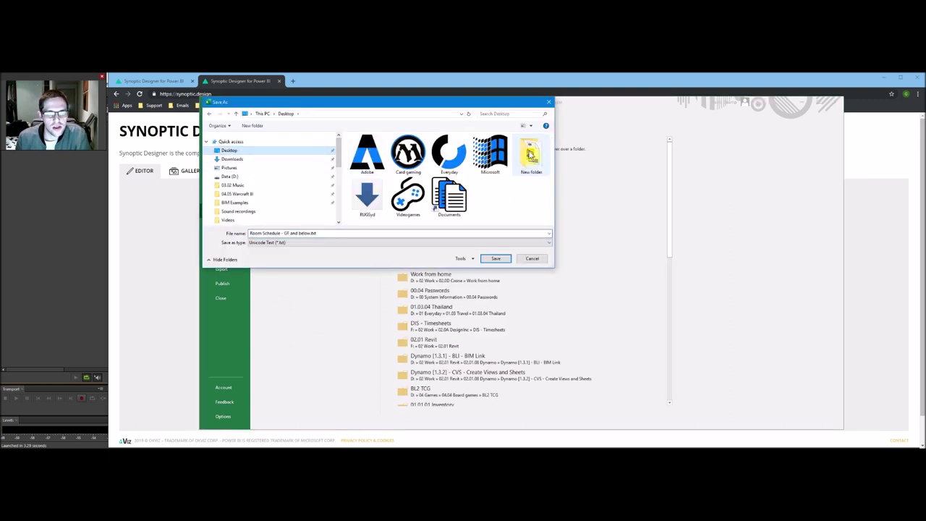
double_click(529, 155)
double_click(367, 148)
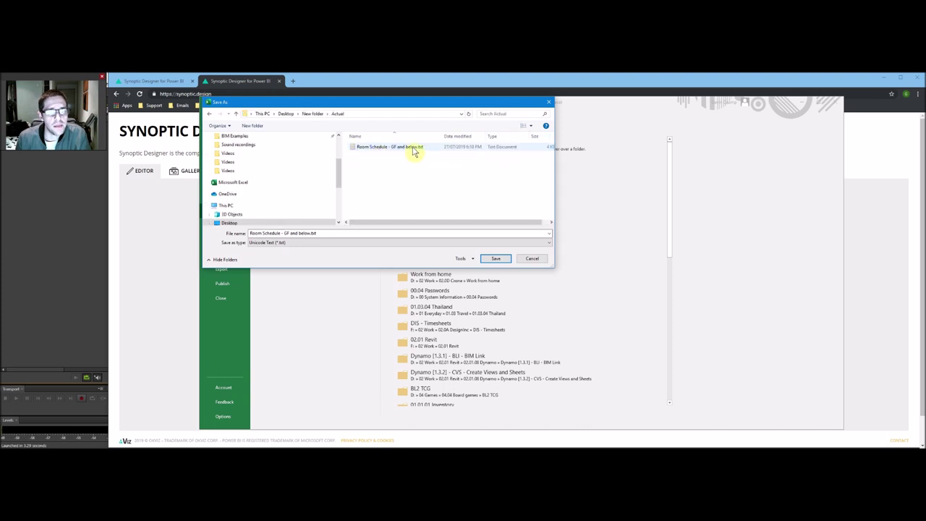
left_click(449, 244)
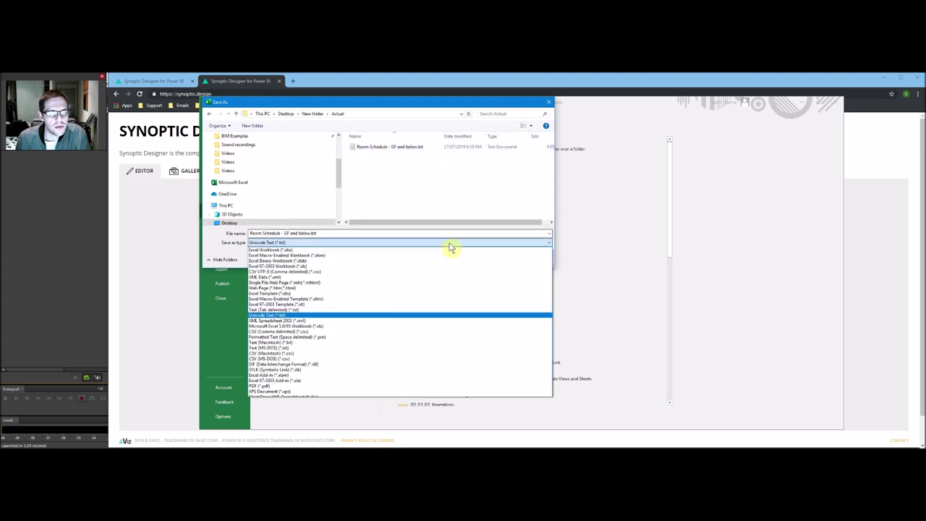
left_click(278, 250)
left_click(345, 233)
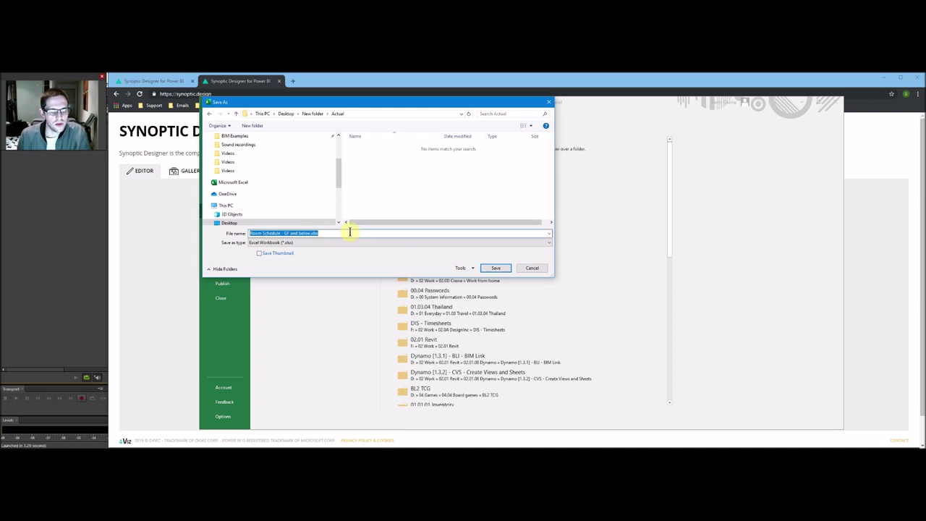
type("Actual room data")
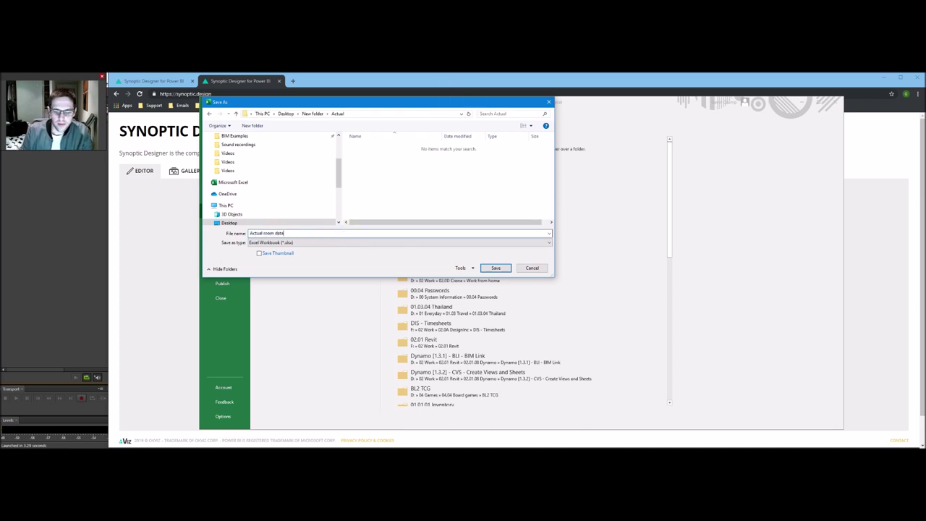
key("Return")
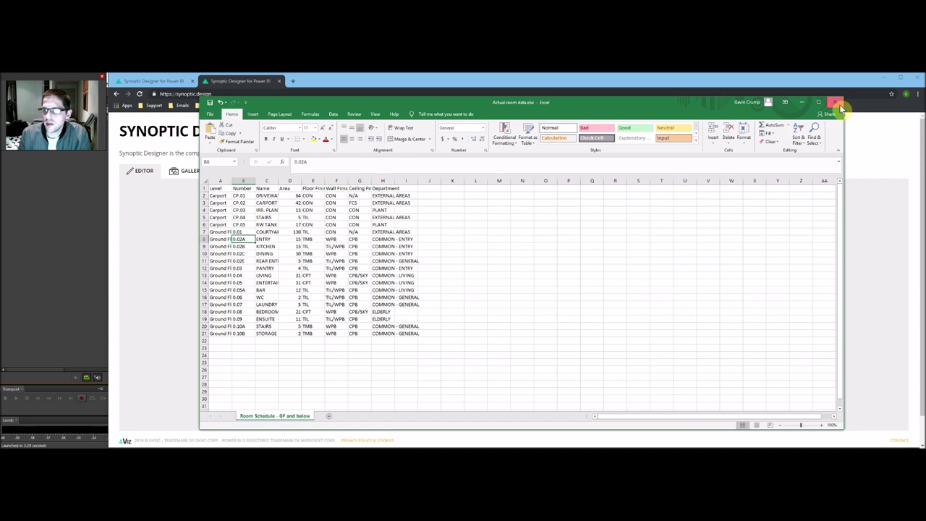
left_click(801, 102)
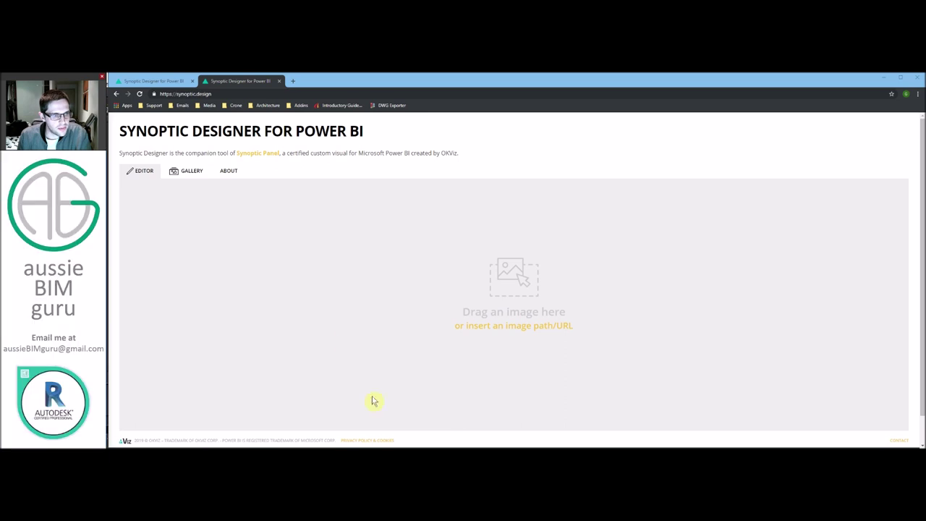
- Preview Power BI Outlines GF.png, then drop it onto the Synoptic Designer canvas
left_click(208, 294)
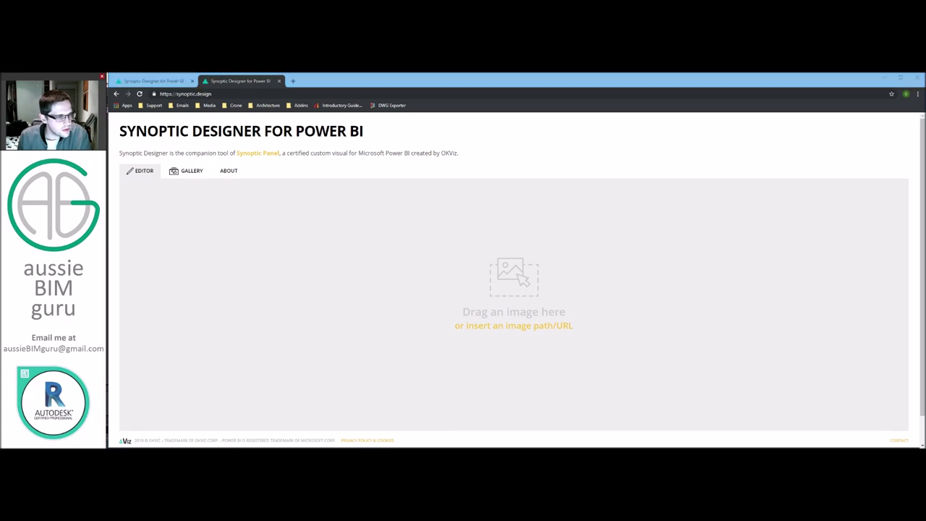
mouse_move(97, 427)
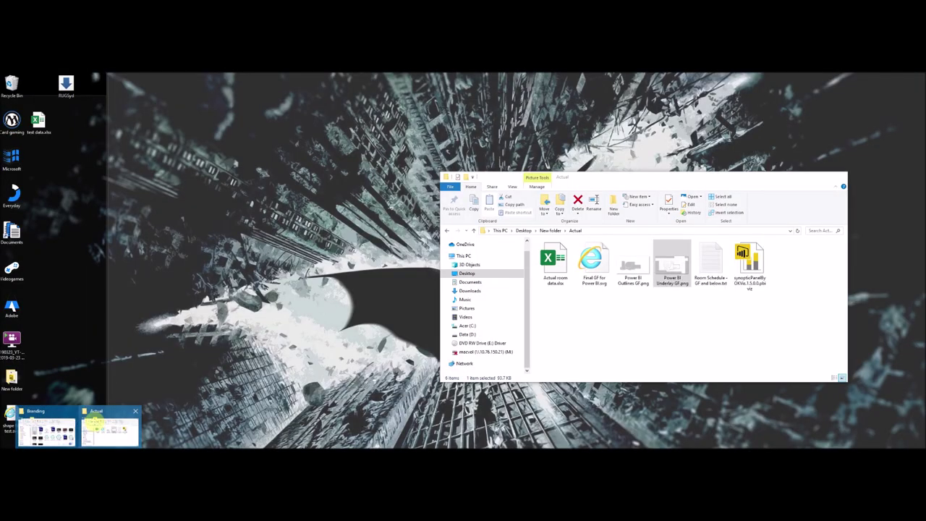
left_click(632, 279)
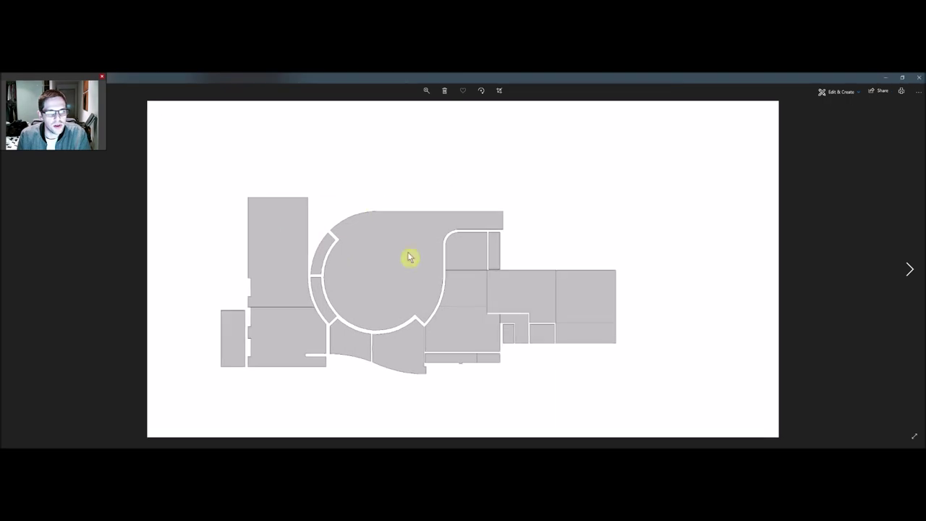
left_click(919, 76)
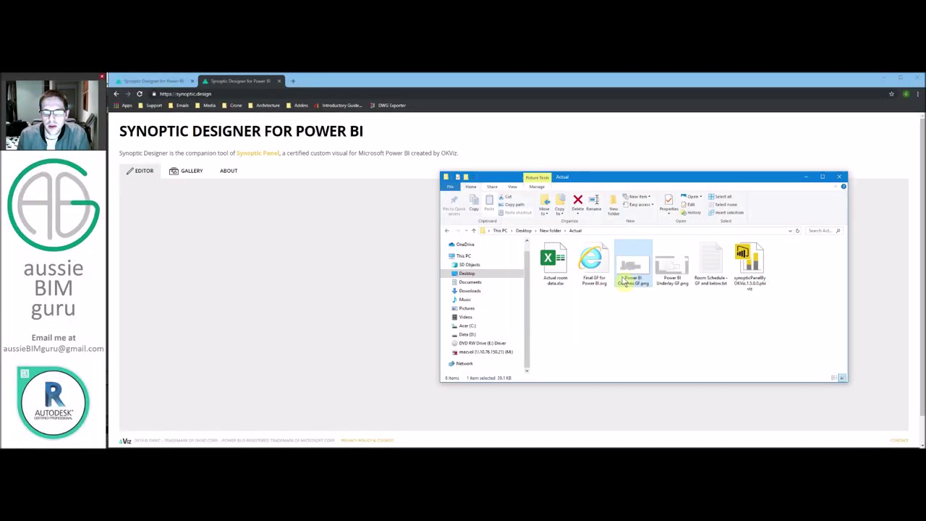
left_click_drag(369, 264, 349, 283)
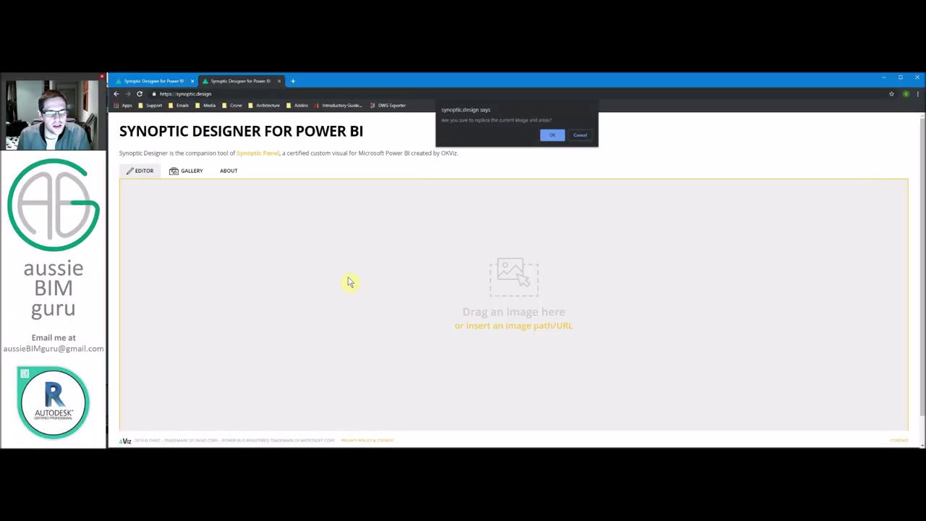
- Confirm the image replacement and define the round courtyard as area 0.01 named COURTYARD
left_click(551, 136)
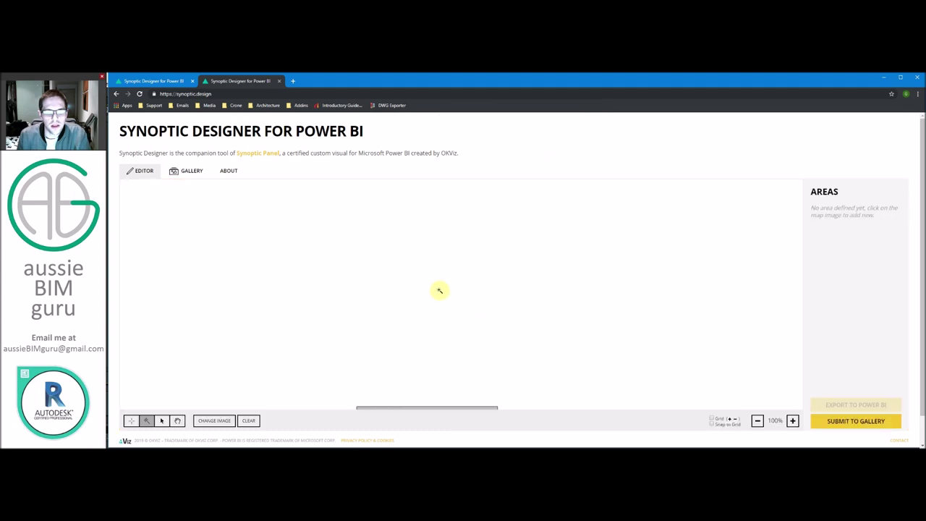
scroll(543, 340, "up", 2)
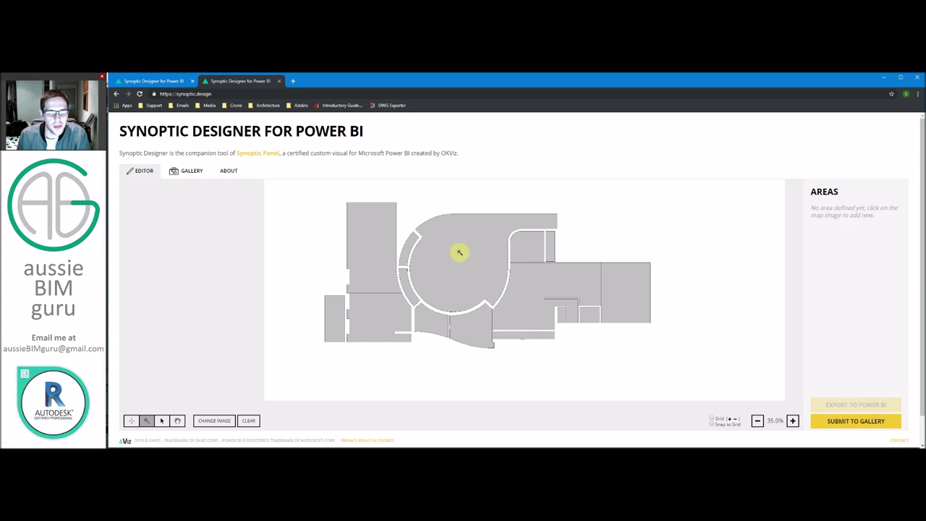
left_click(460, 252)
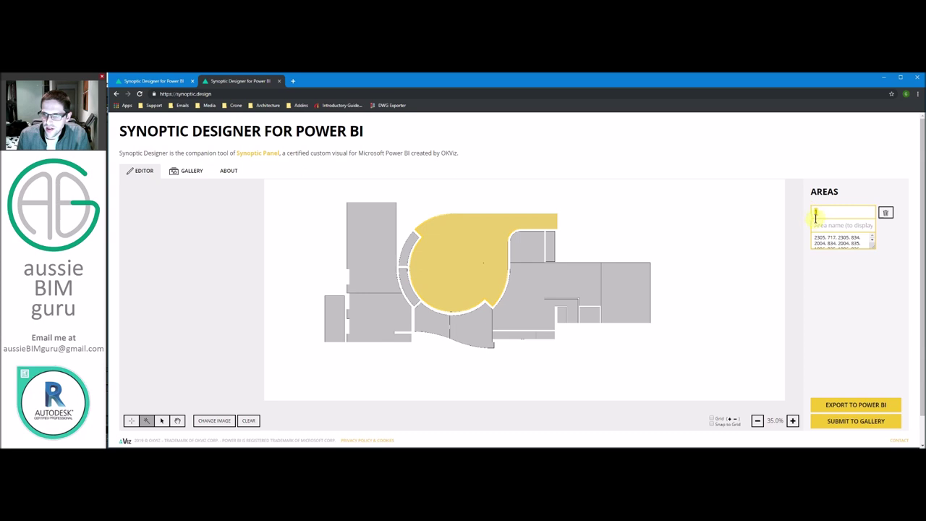
type("0.01")
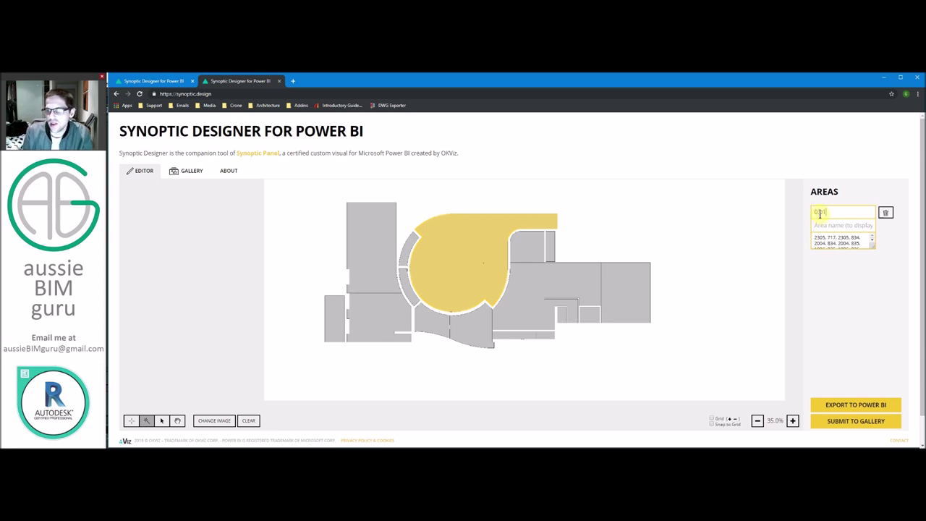
left_click(828, 225)
type("c")
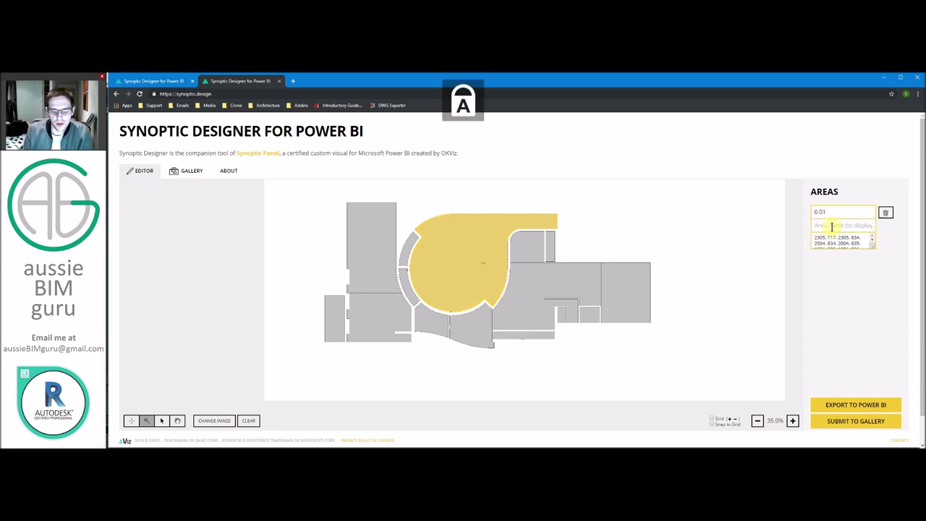
type("TYARD")
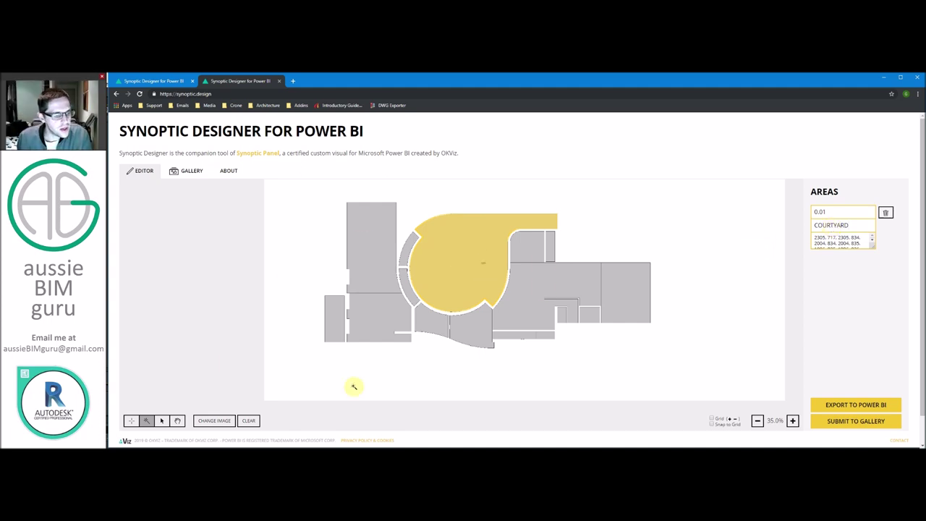
- Mark each remaining room on the ground-floor plan as an area, up to area 20
left_click(539, 253)
left_click(549, 245)
left_click(531, 278)
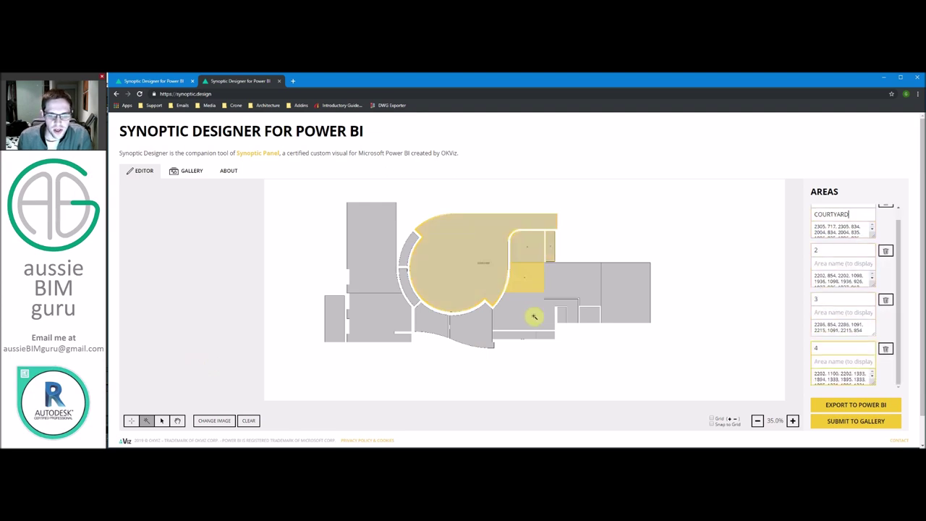
left_click(527, 335)
left_click(545, 338)
left_click(538, 314)
left_click(566, 297)
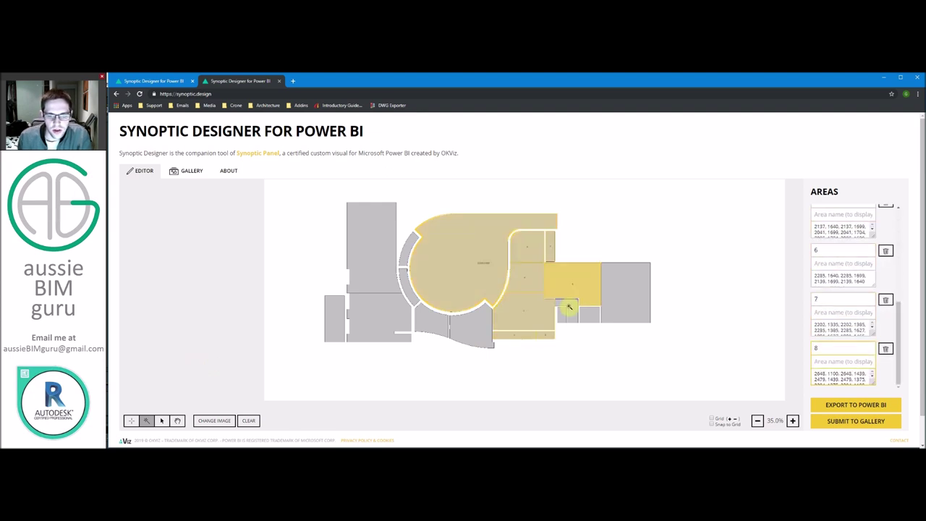
left_click(571, 305)
left_click(562, 314)
left_click(588, 315)
left_click(616, 303)
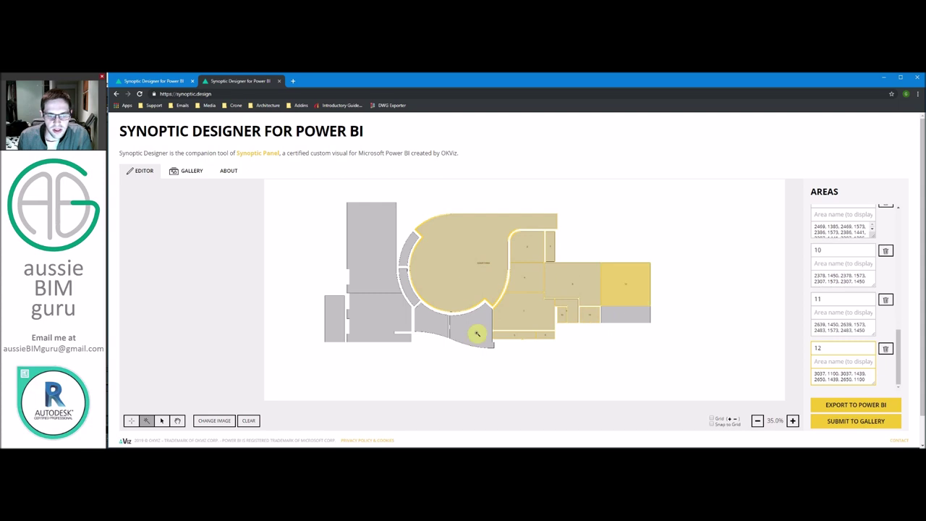
left_click(477, 334)
left_click(427, 323)
left_click(405, 286)
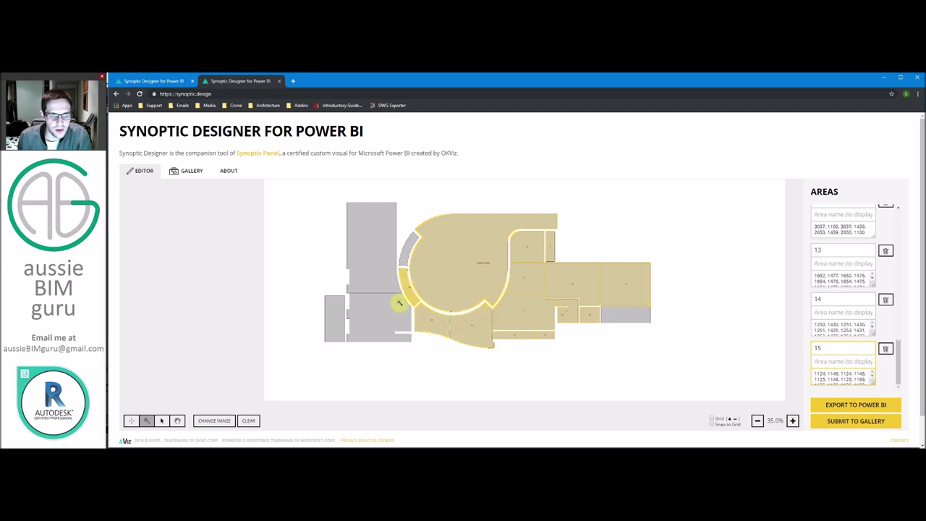
left_click(378, 320)
left_click(335, 306)
left_click(366, 248)
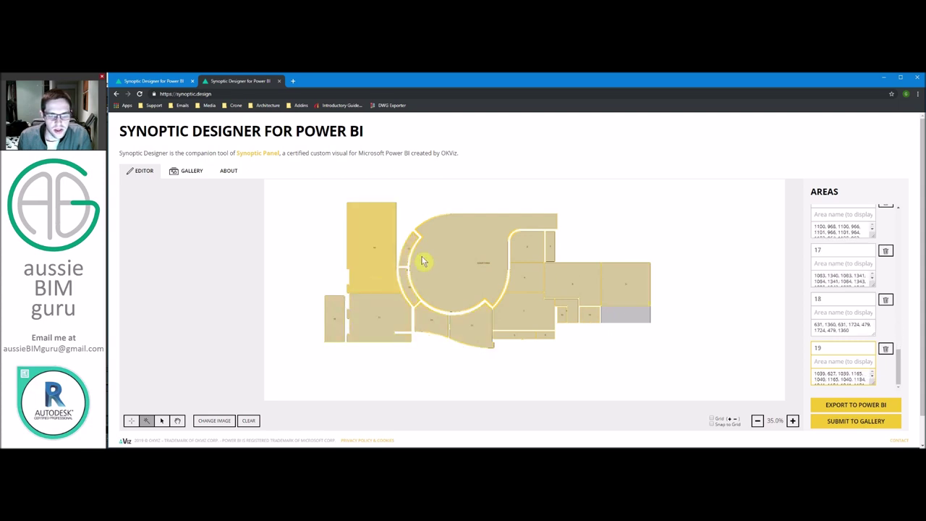
left_click(621, 315)
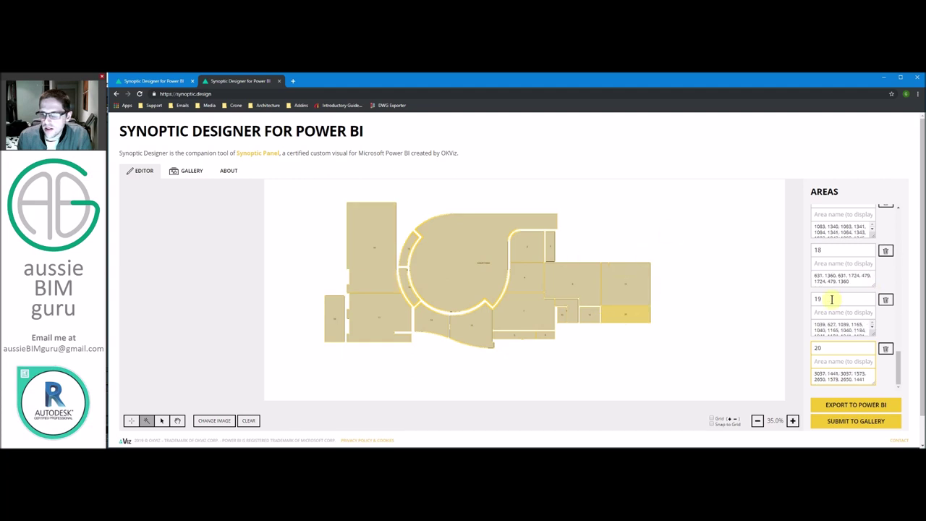
scroll(825, 297, "up", 4)
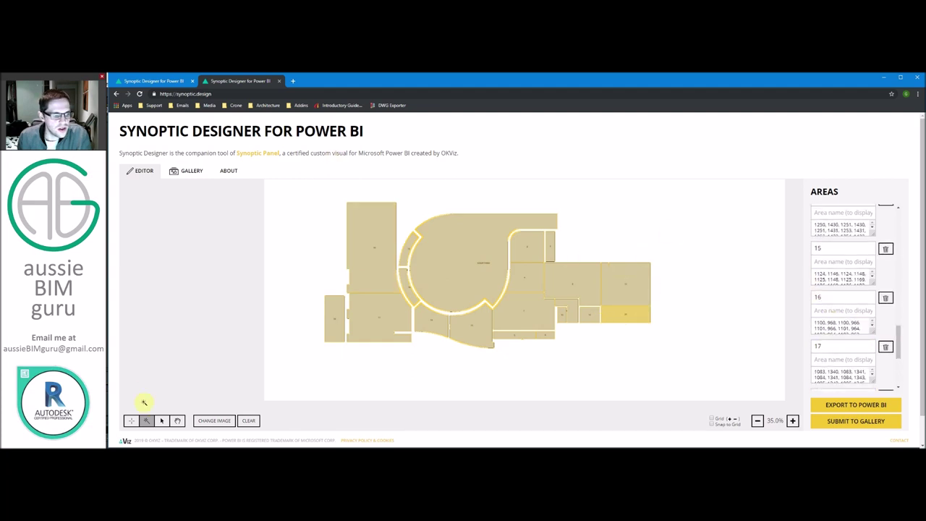
- Select the lower-left area 17 and rename it to ID CP.01, name CARPORT
left_click(163, 421)
left_click(391, 310)
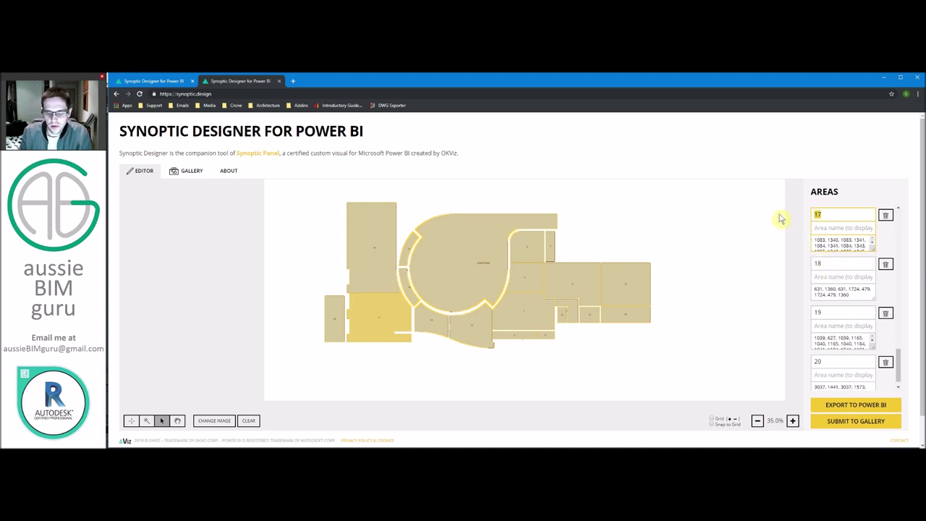
left_click(848, 227)
type("CARPORT")
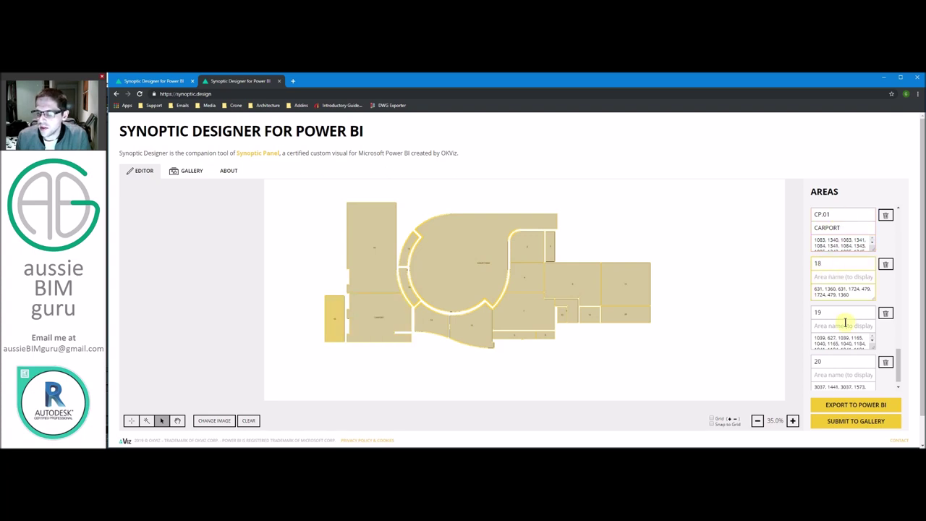
scroll(844, 358, "down", 1)
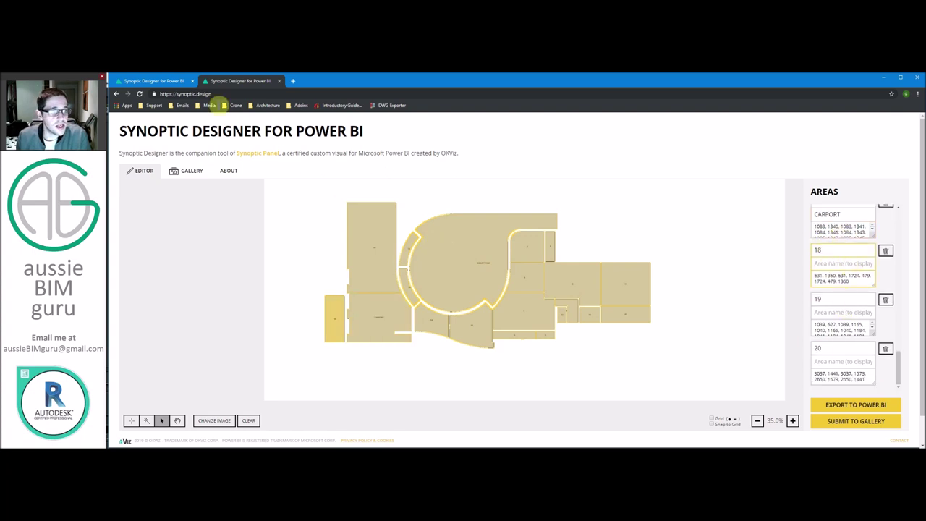
left_click(158, 83)
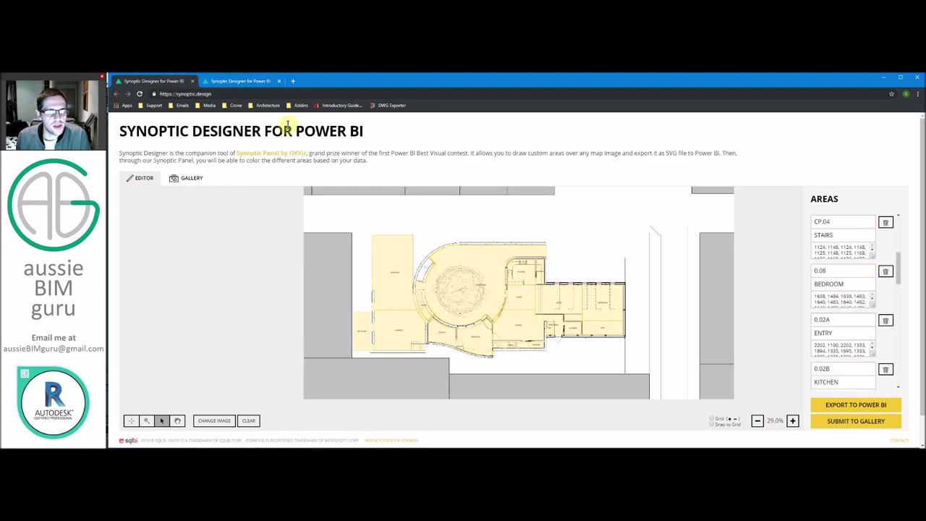
- Replace the background with Power BI Underlay GF.png from the Actual folder
left_click(246, 84)
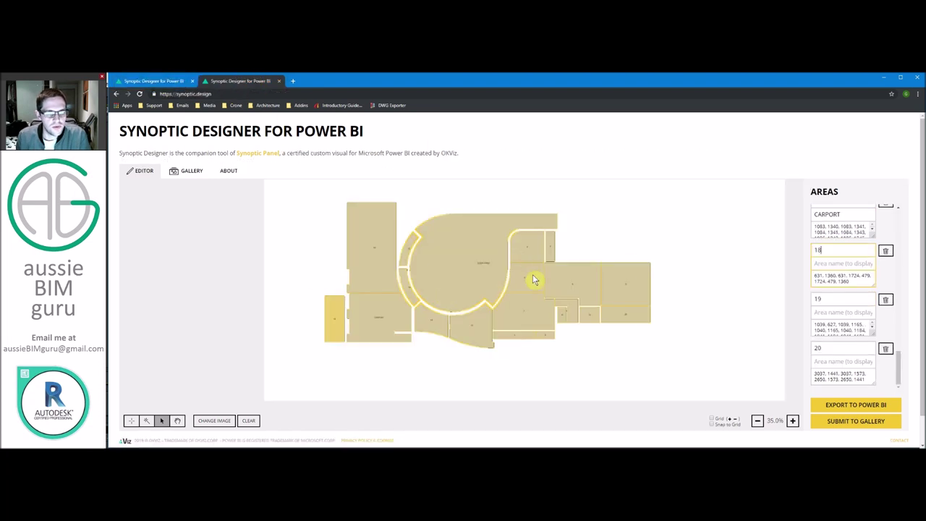
left_click(217, 421)
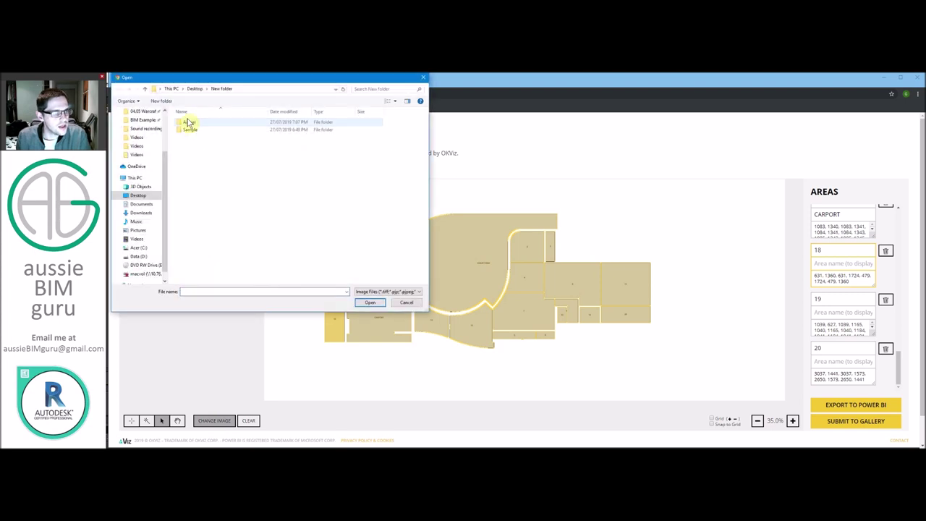
double_click(188, 121)
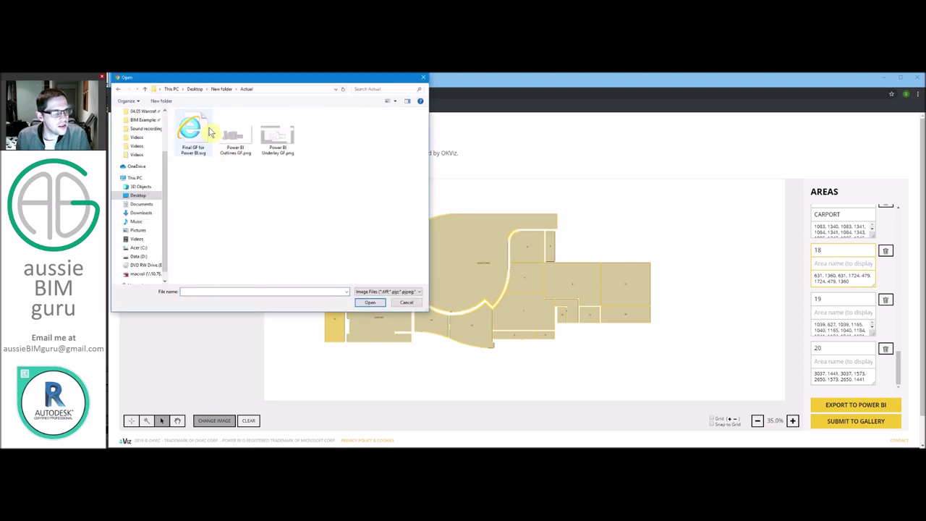
left_click(277, 134)
key("Return")
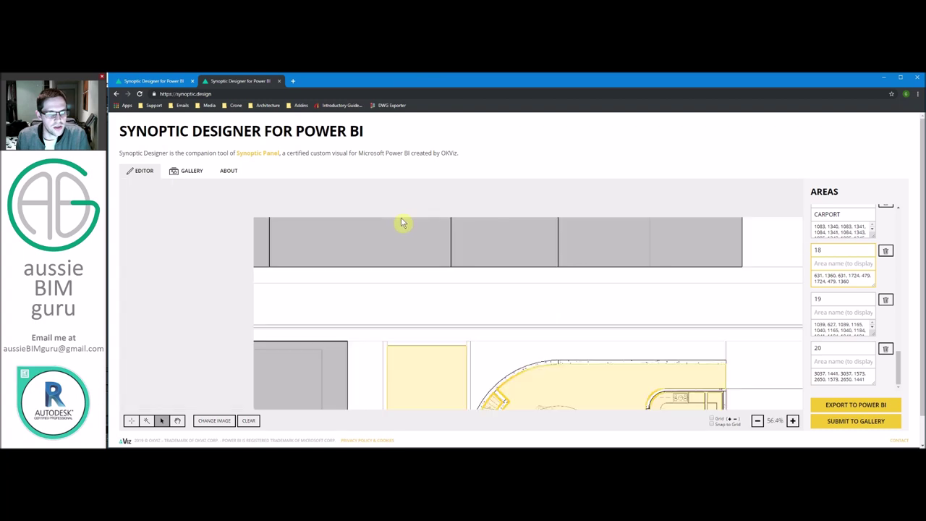
scroll(402, 223, "down", 5)
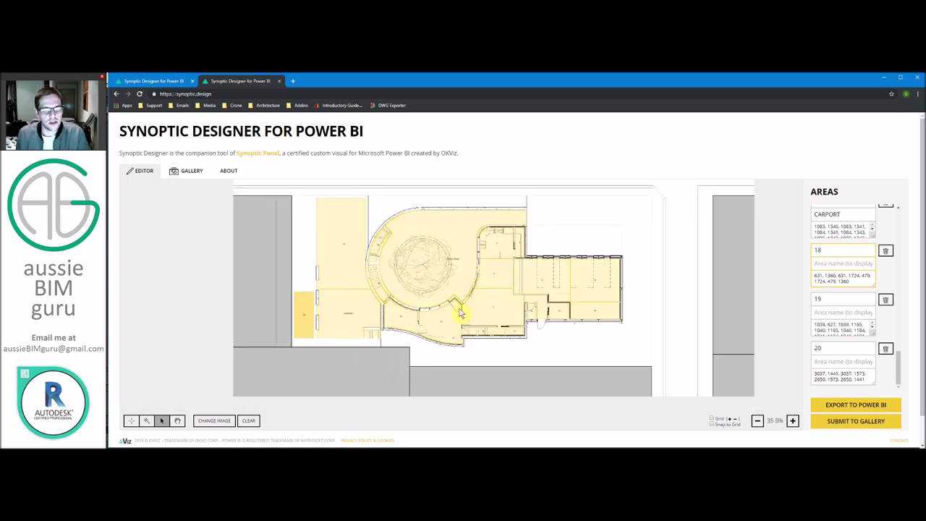
scroll(452, 302, "up", 1)
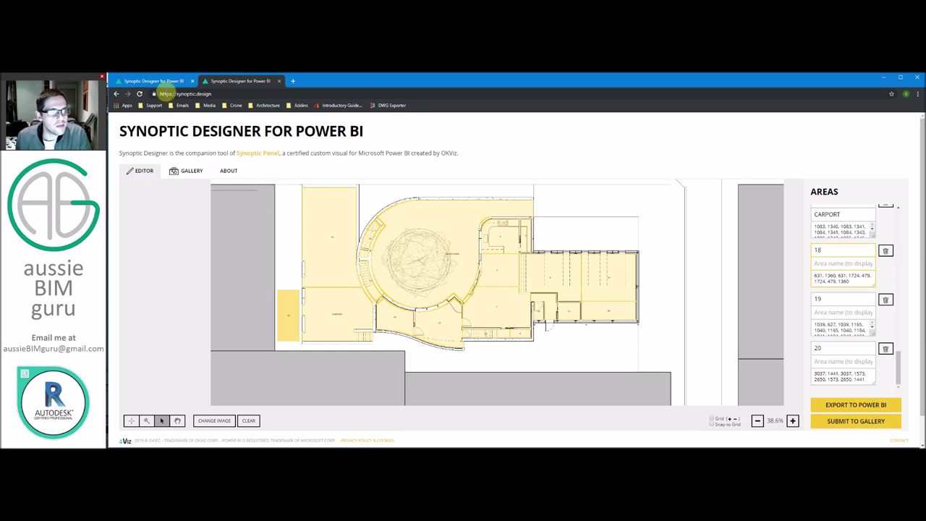
left_click(143, 81)
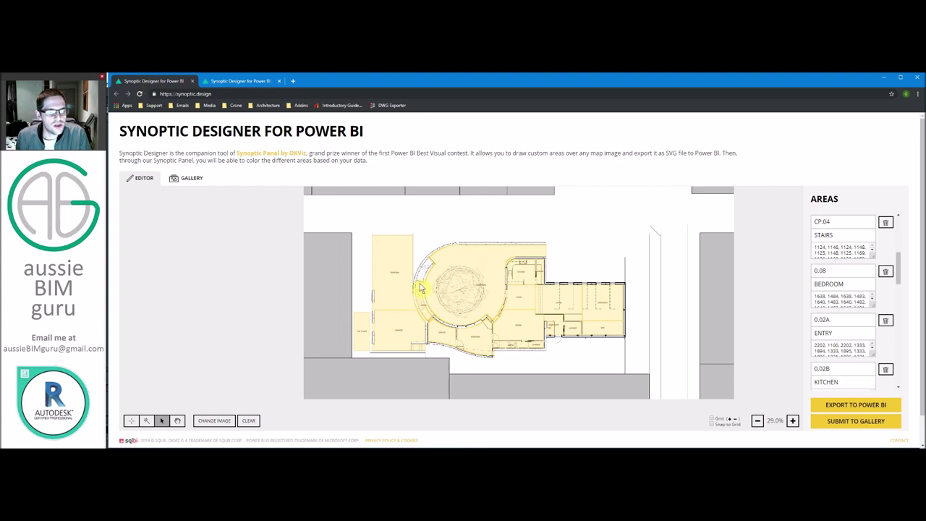
- Export the areas for Power BI and save as Final GF for Power BI.svg, overwriting the old file
left_click_drag(900, 268, 902, 331)
scroll(902, 332, "up", 5)
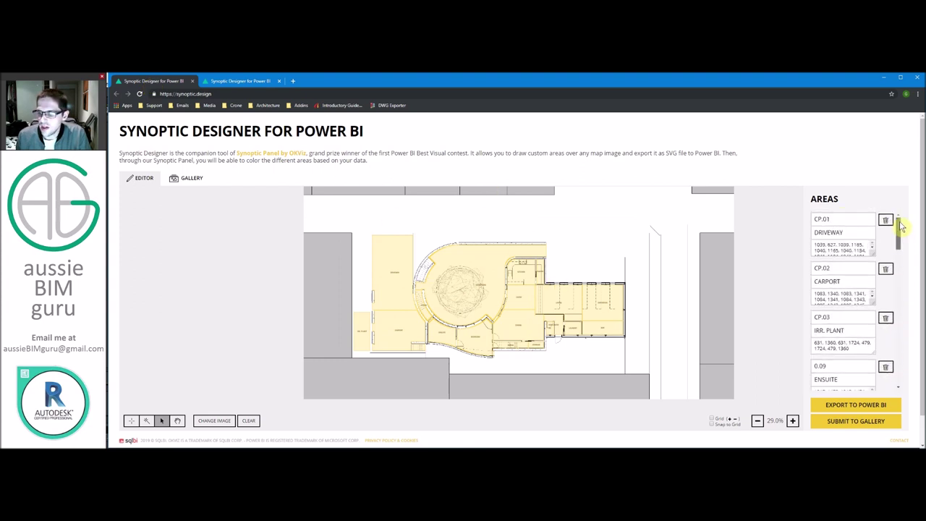
left_click(857, 406)
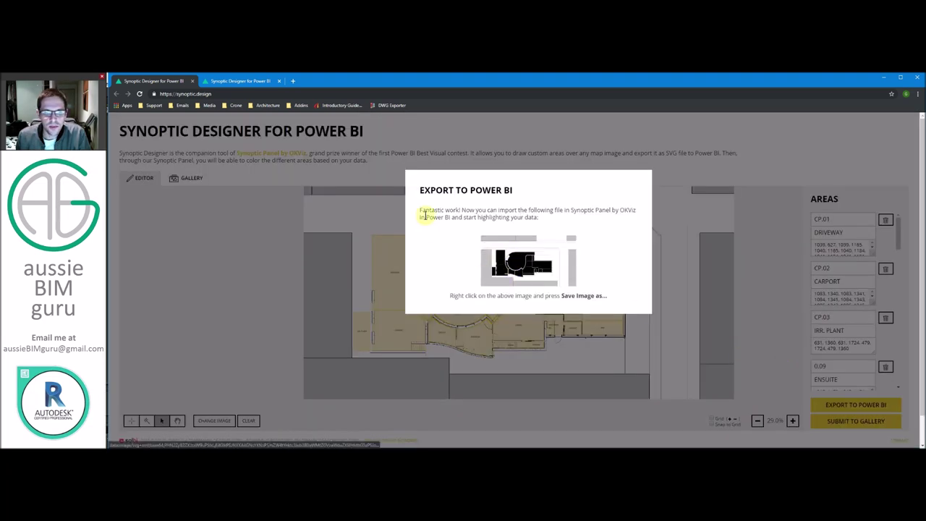
right_click(530, 253)
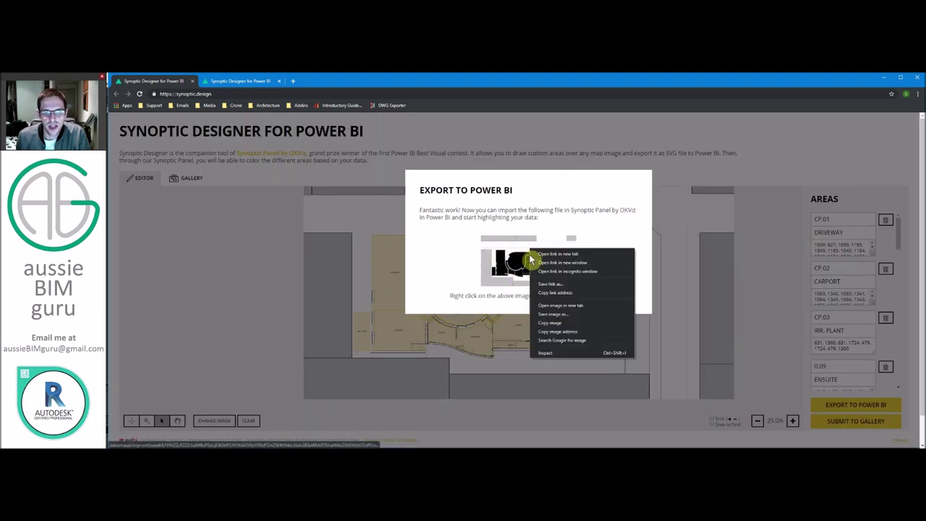
left_click(570, 316)
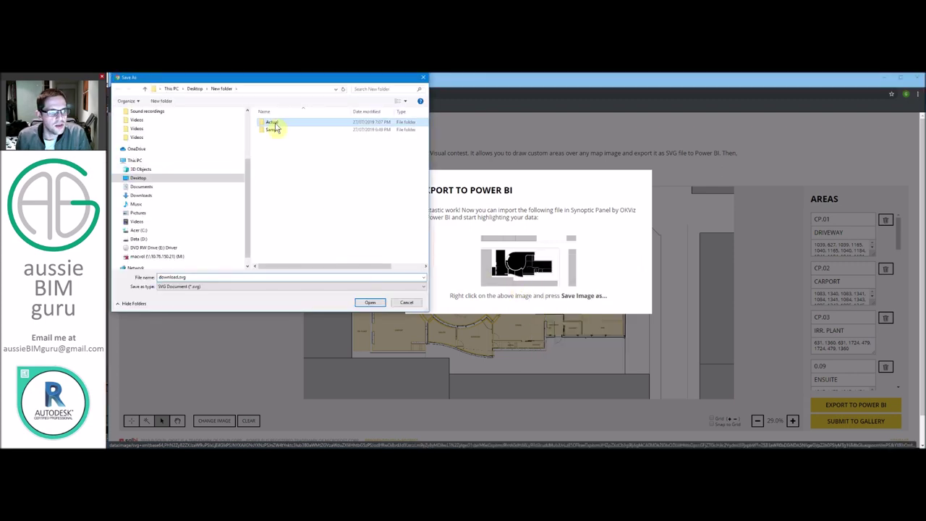
double_click(272, 122)
left_click(274, 130)
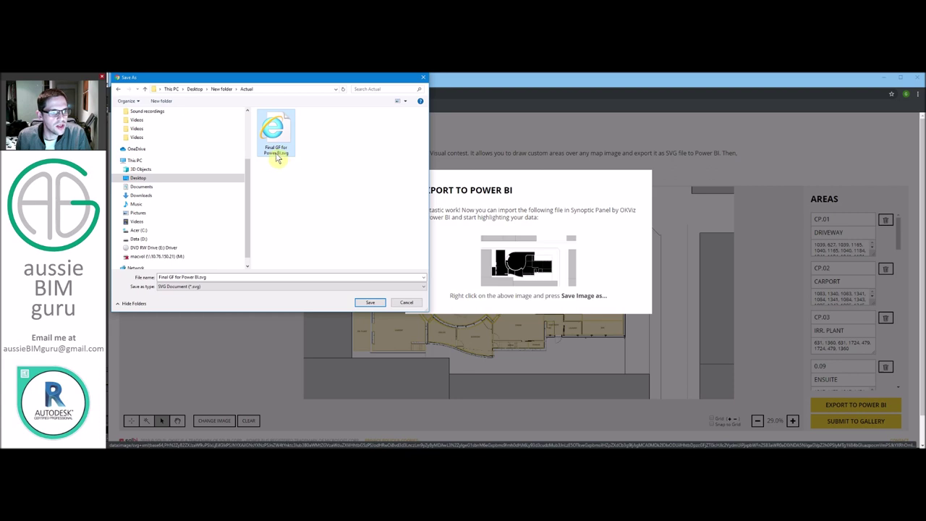
left_click(375, 305)
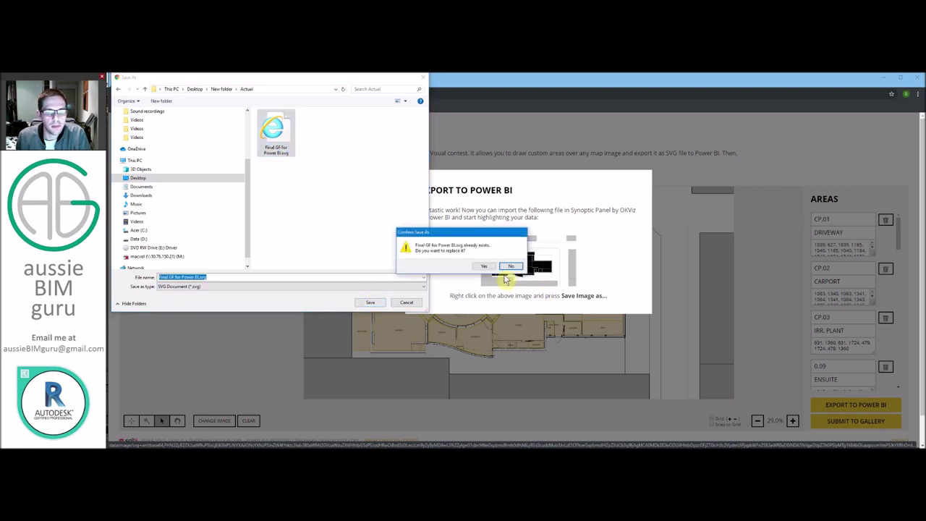
left_click(499, 265)
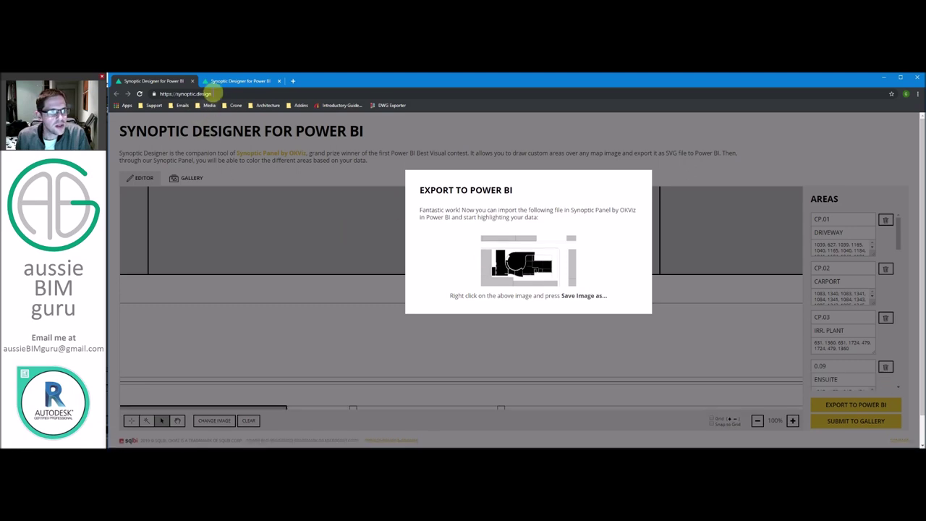
- Import Actual room data.xlsx from the Actual folder as an Excel data source
left_click(883, 81)
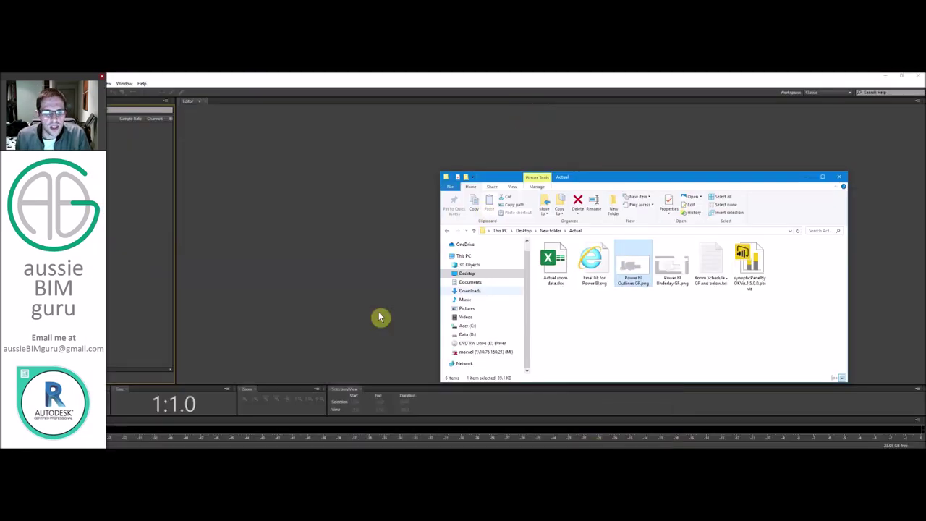
mouse_move(381, 452)
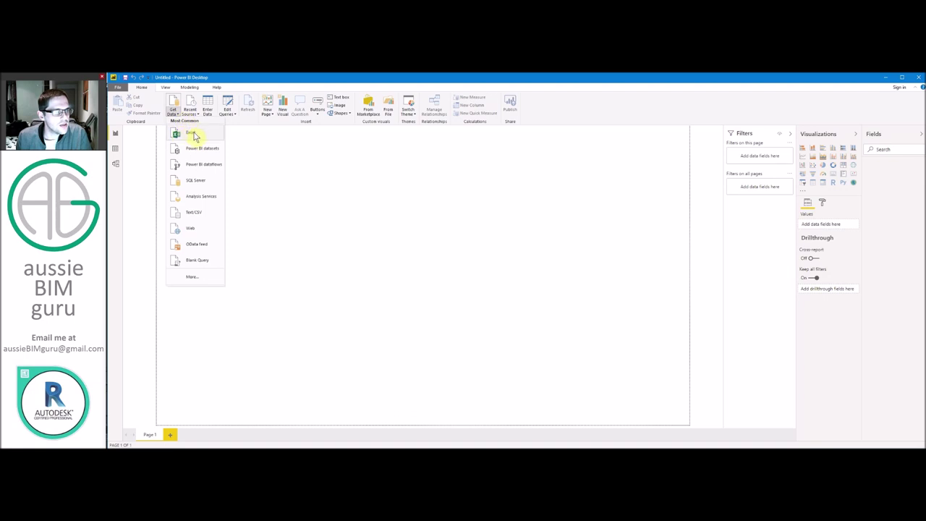
left_click(195, 134)
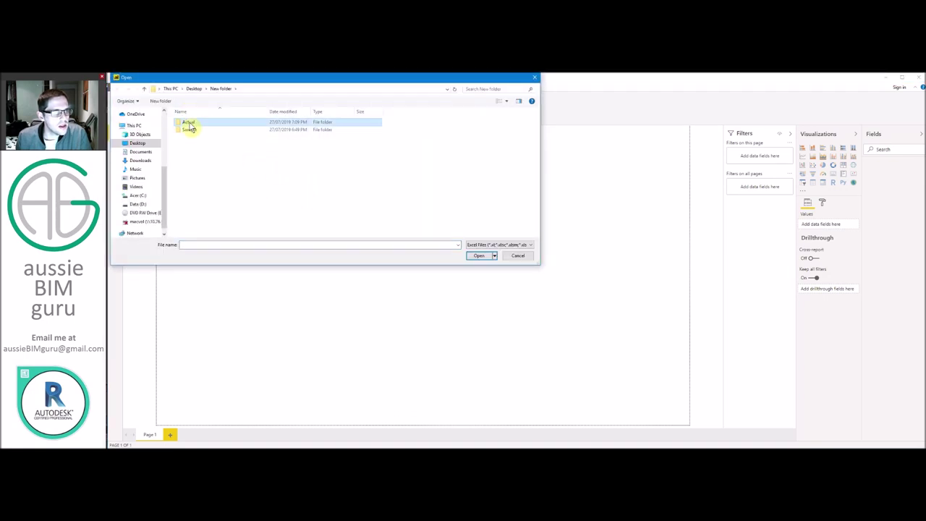
double_click(188, 122)
left_click(201, 122)
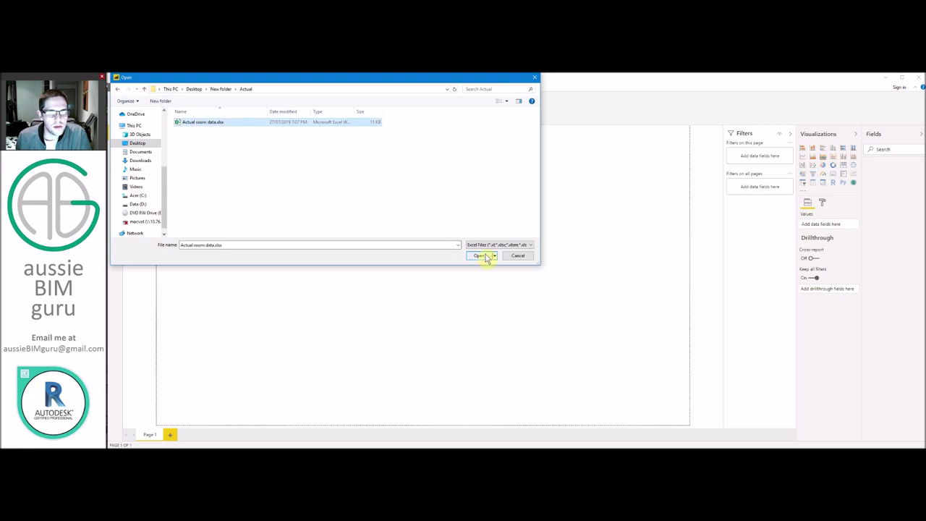
left_click(479, 256)
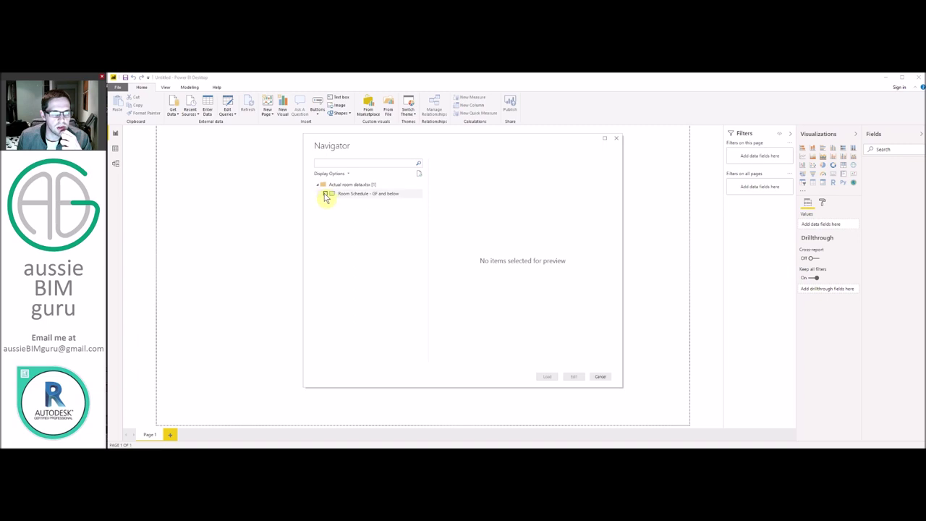
- Tick the Room Schedule - GF and below sheet and load it
left_click(326, 194)
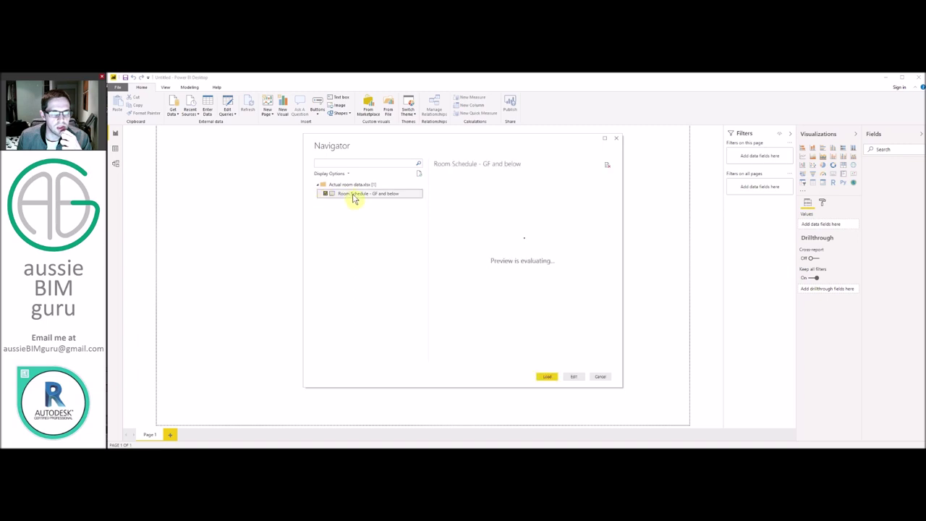
left_click(545, 374)
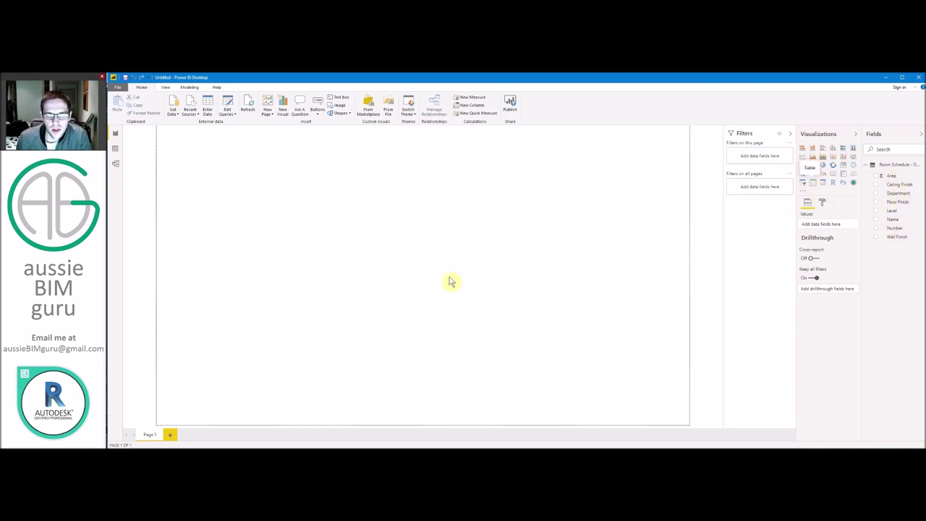
- Add a table of Number, Name, Area, Level and Department, sized to show all rows and the 460 total
left_click(812, 182)
left_click_drag(251, 193, 490, 281)
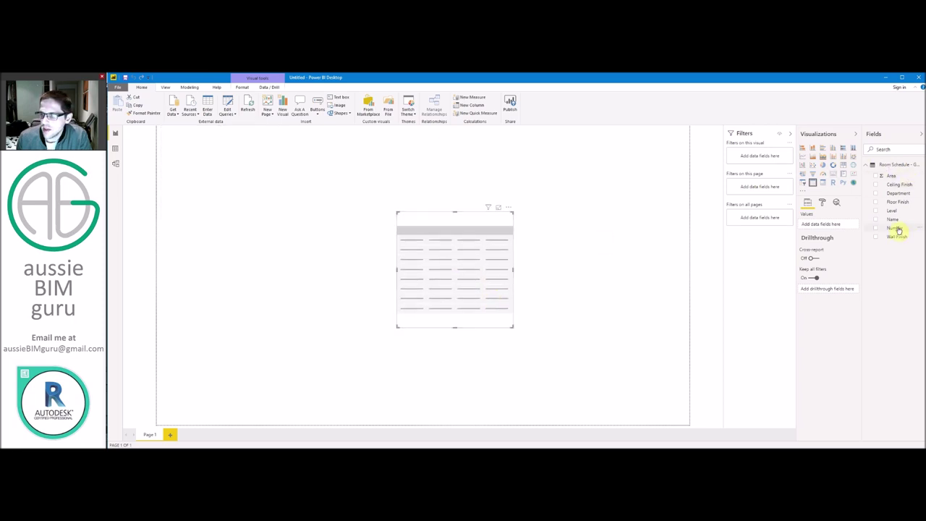
left_click_drag(833, 220, 855, 230)
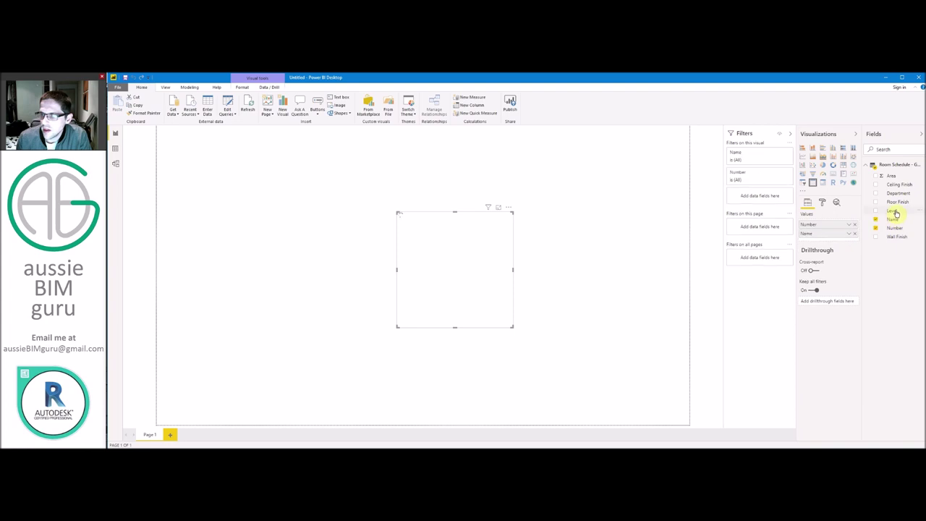
left_click(895, 211)
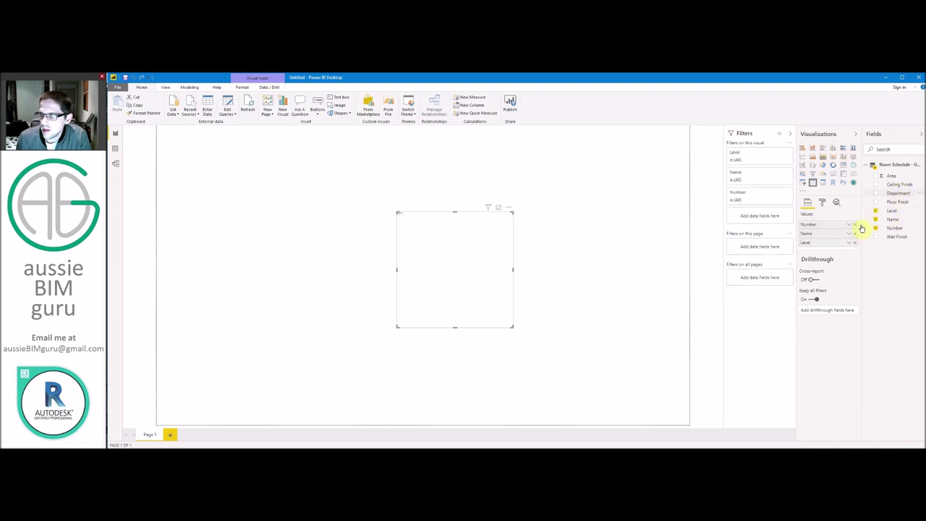
left_click_drag(897, 193, 849, 239)
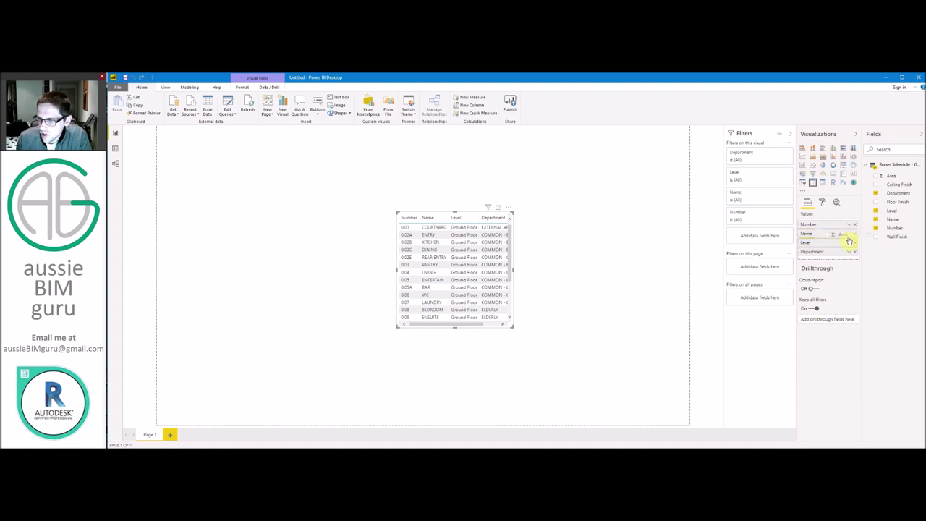
left_click_drag(849, 240, 846, 243)
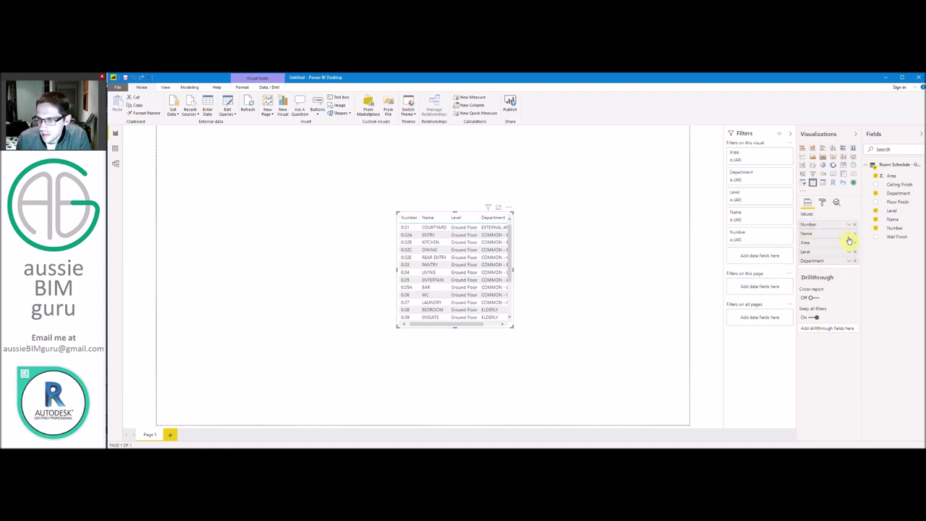
left_click_drag(512, 326, 549, 400)
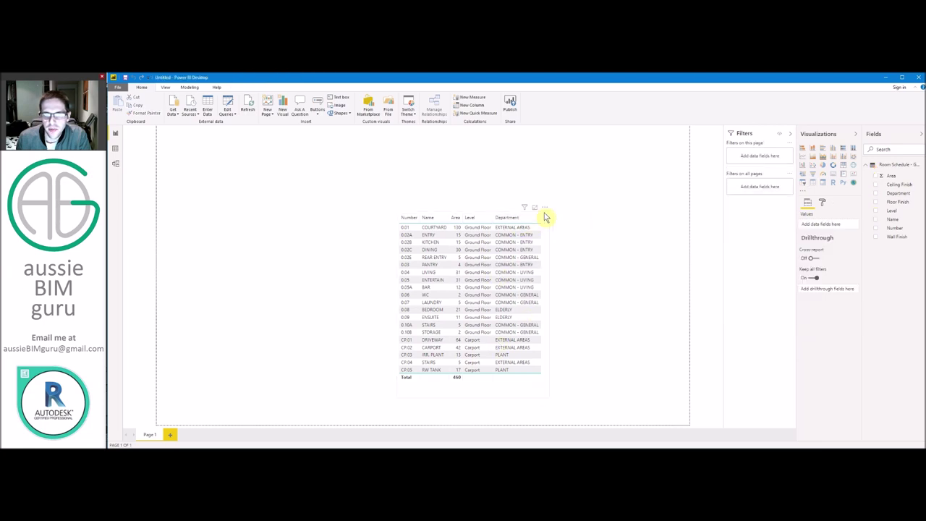
left_click_drag(548, 213, 670, 223)
left_click(644, 191)
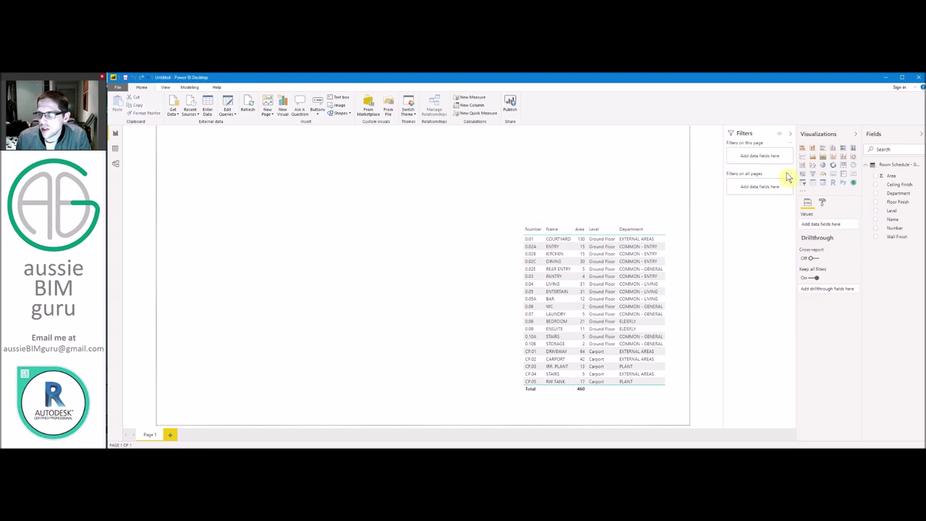
left_click(822, 165)
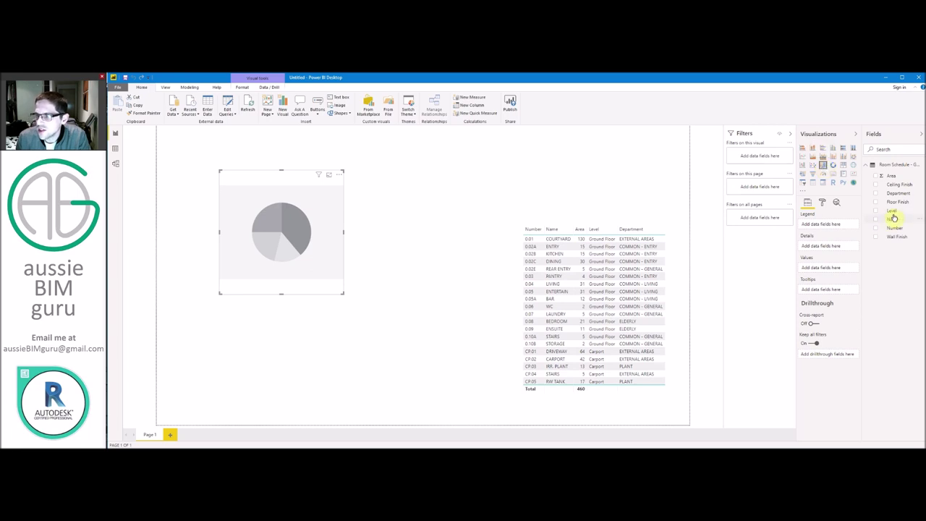
- Build a Count of Level by Level pie chart and place it at the lower centre
left_click_drag(898, 214, 839, 271)
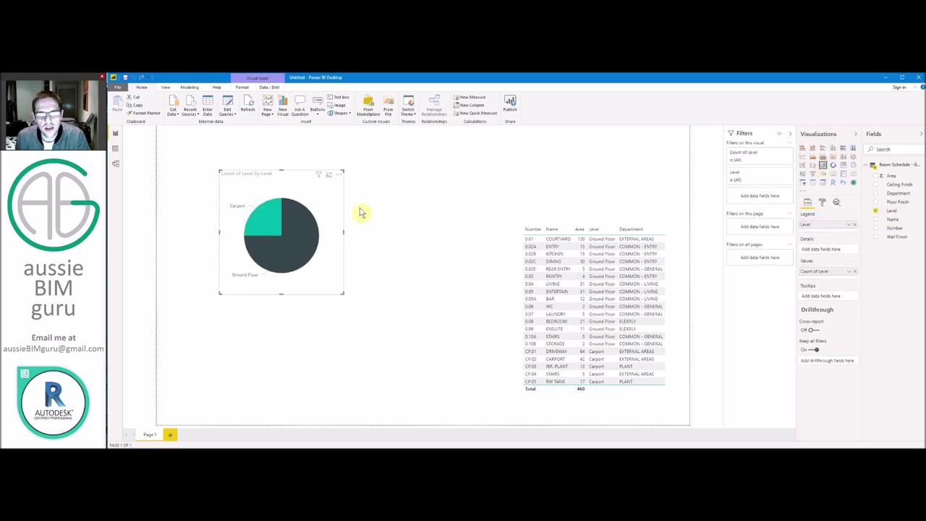
left_click_drag(344, 294, 312, 257)
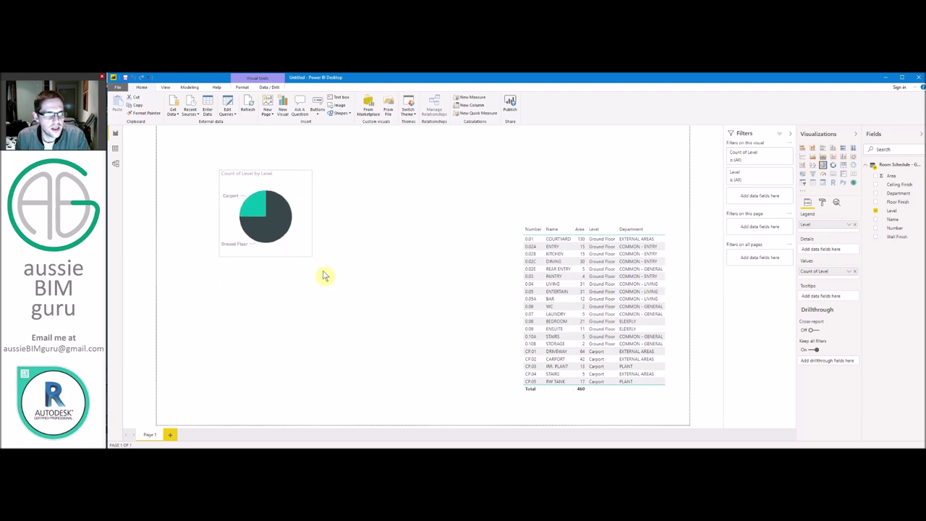
left_click_drag(352, 290, 350, 285)
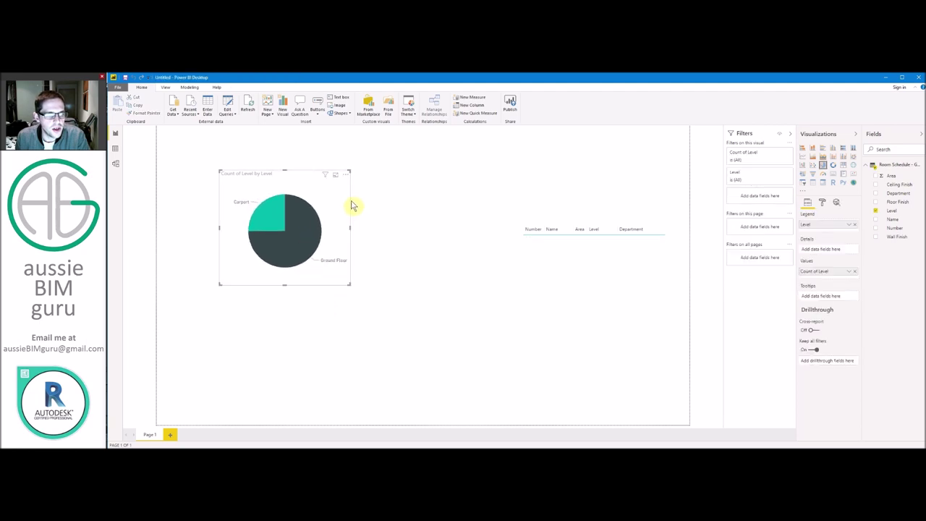
left_click_drag(340, 198, 492, 303)
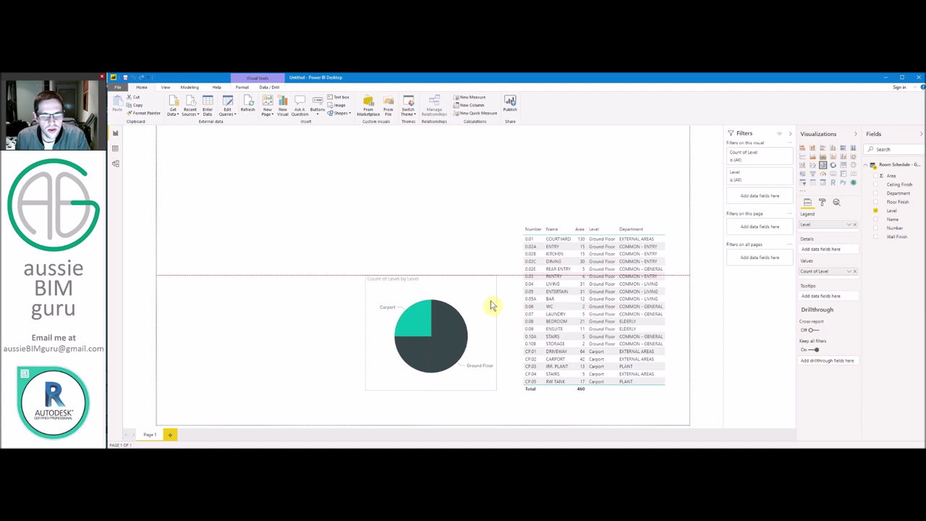
left_click(466, 219)
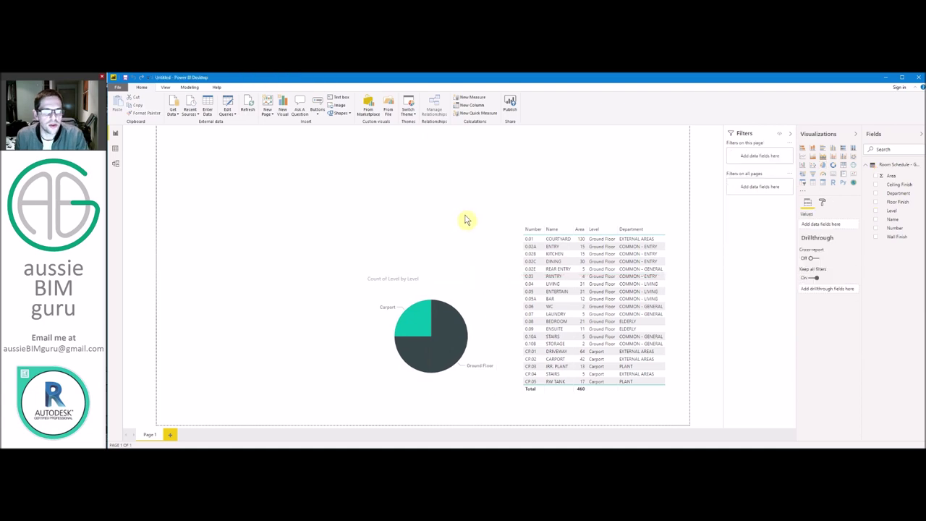
- Test filtering the table with the Carport slice, clear it, then add an empty donut chart
left_click(449, 335)
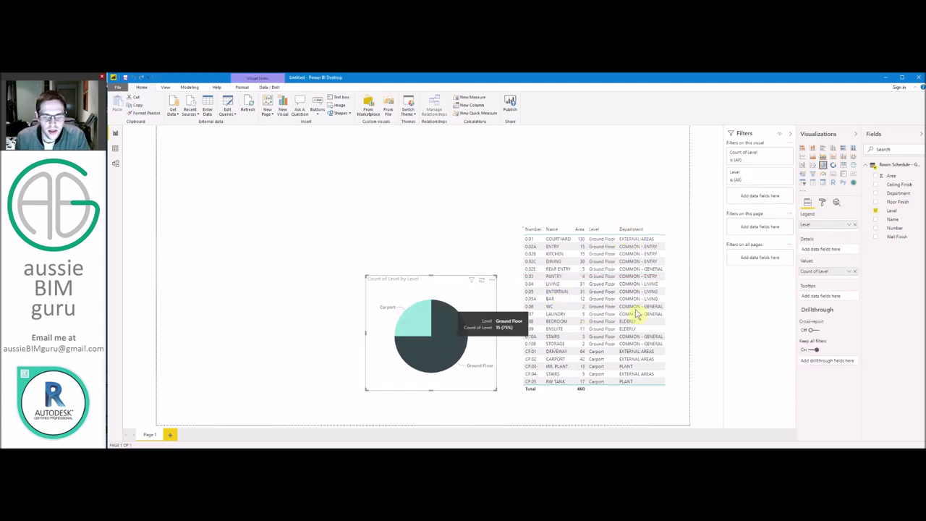
left_click(412, 307)
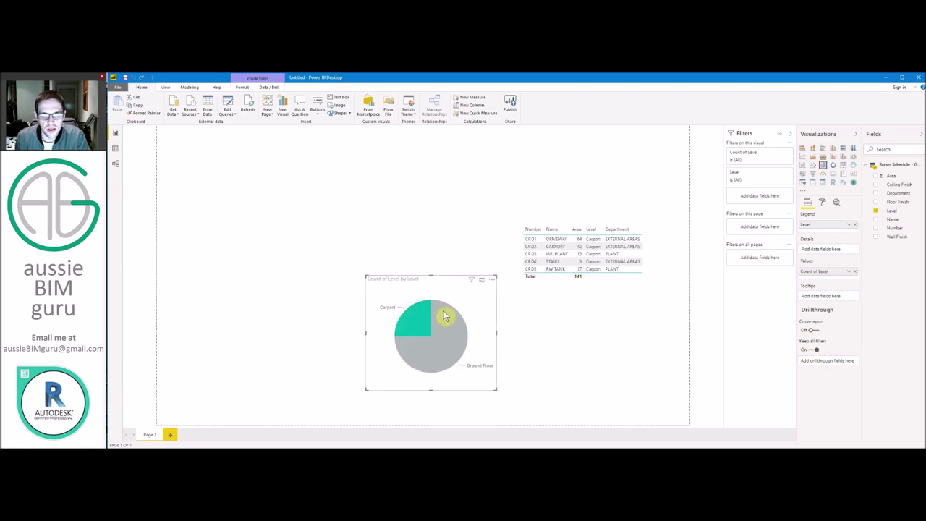
left_click(439, 296)
left_click(446, 236)
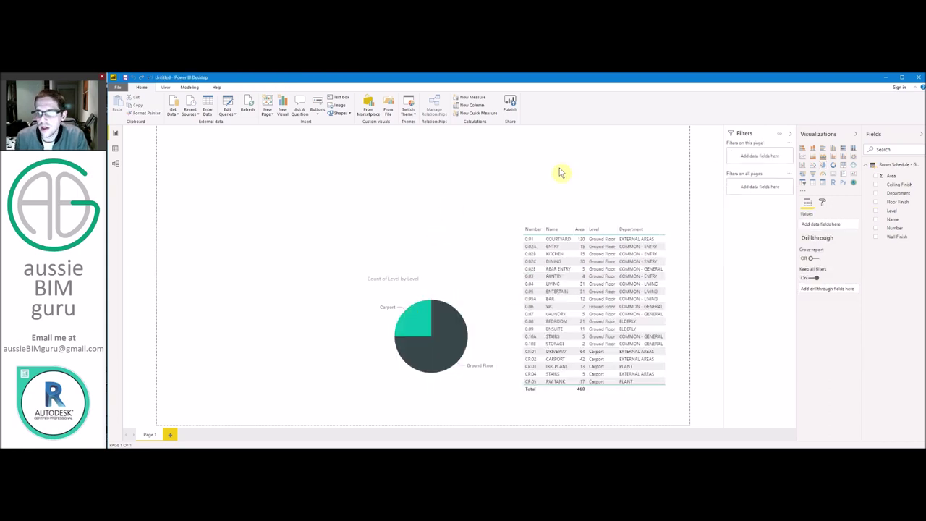
left_click(833, 166)
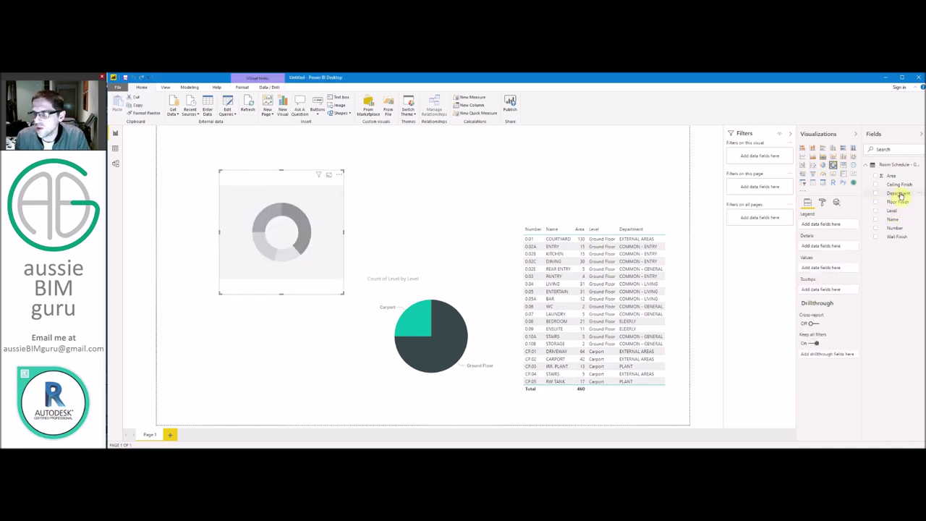
- Break the donut down by Department, make it wider and shorter, and move it lower left
left_click_drag(900, 195, 841, 270)
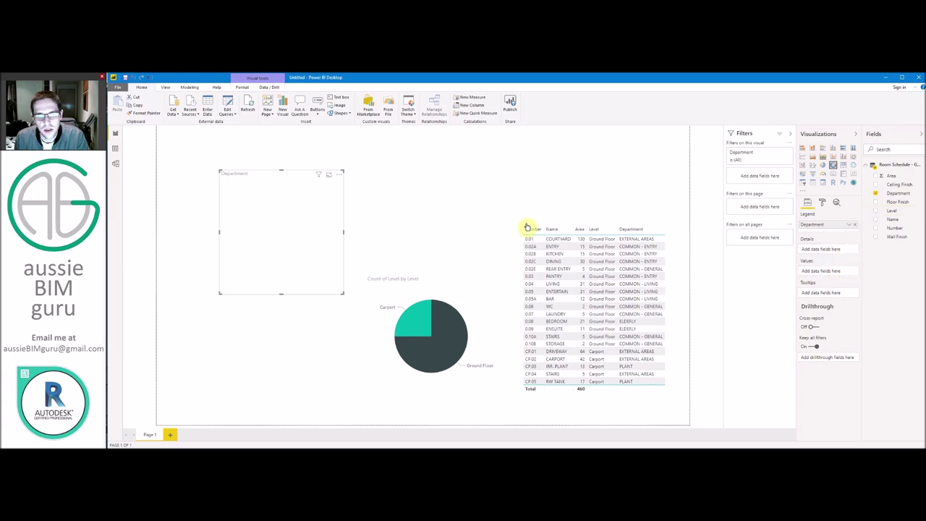
left_click_drag(344, 299, 391, 265)
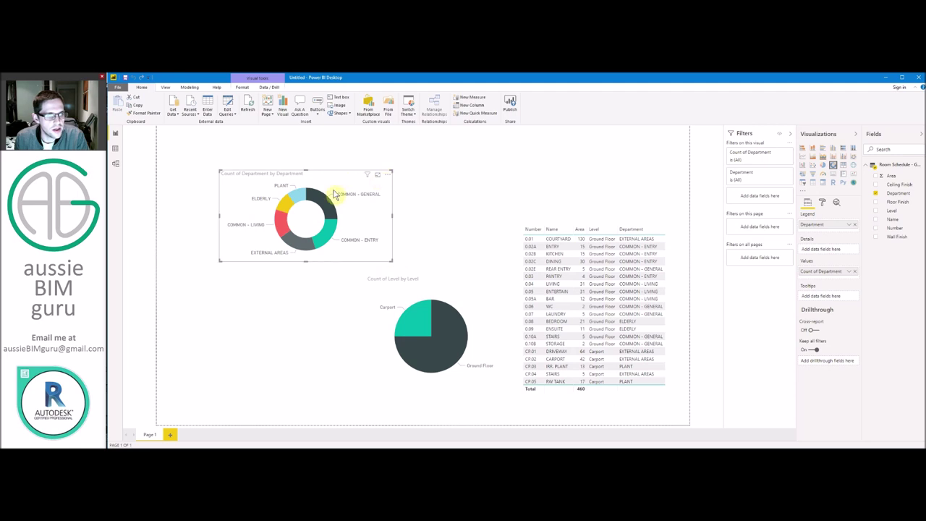
left_click_drag(334, 195, 283, 304)
left_click(296, 246)
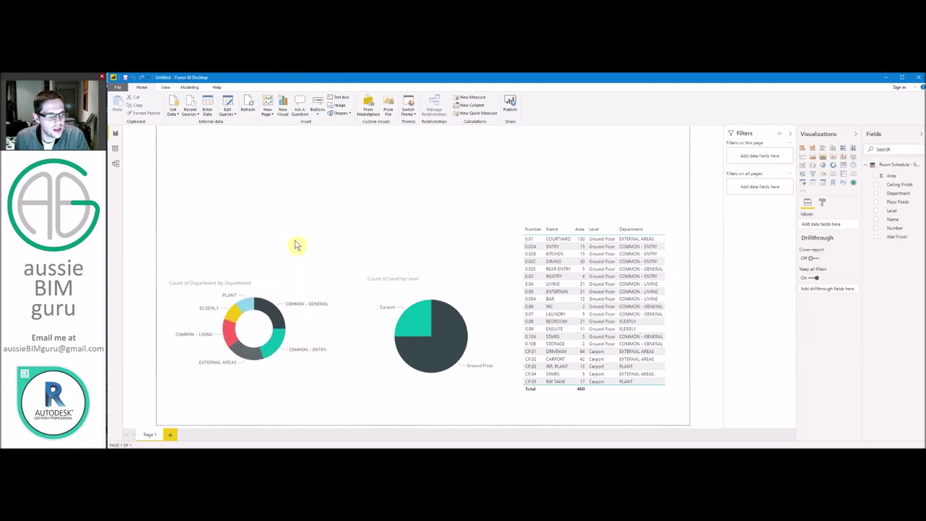
- Test cross-filtering with the EXTERNAL AREAS and other department slices, then clear the filter
left_click(245, 354)
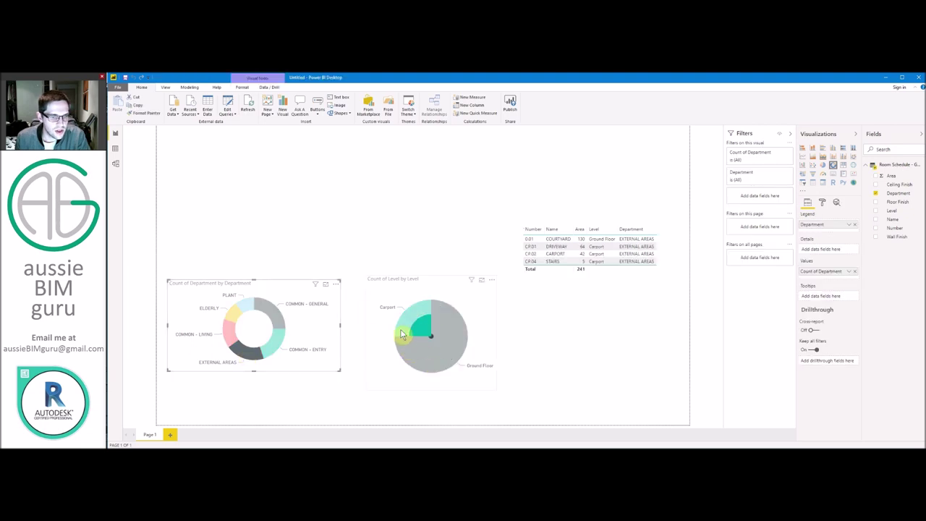
left_click(269, 350)
left_click(261, 349)
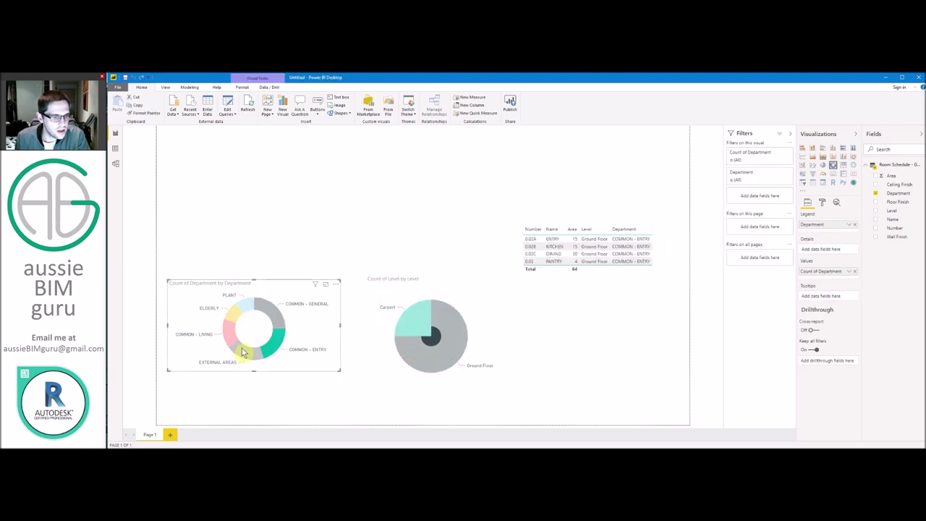
left_click(227, 337)
left_click(268, 296)
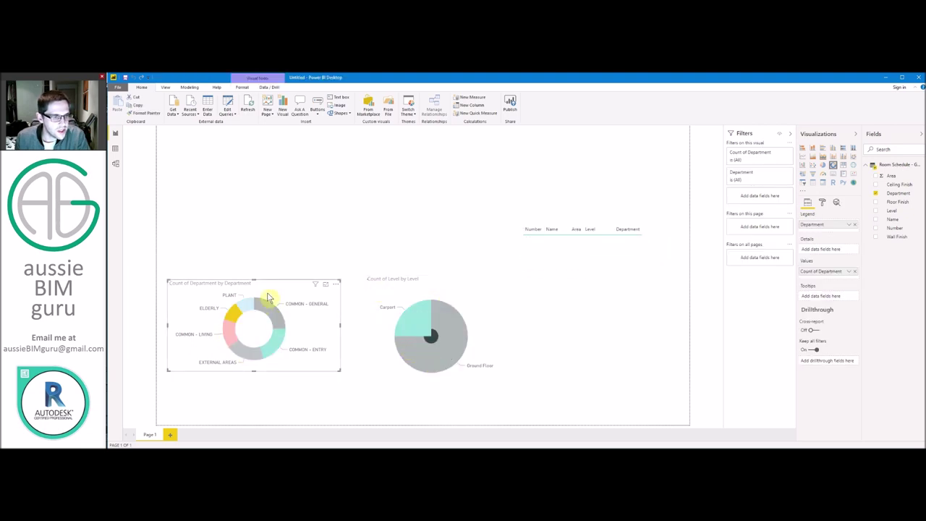
- Move the Level pie chart down so it sits level with the donut
left_click(320, 253)
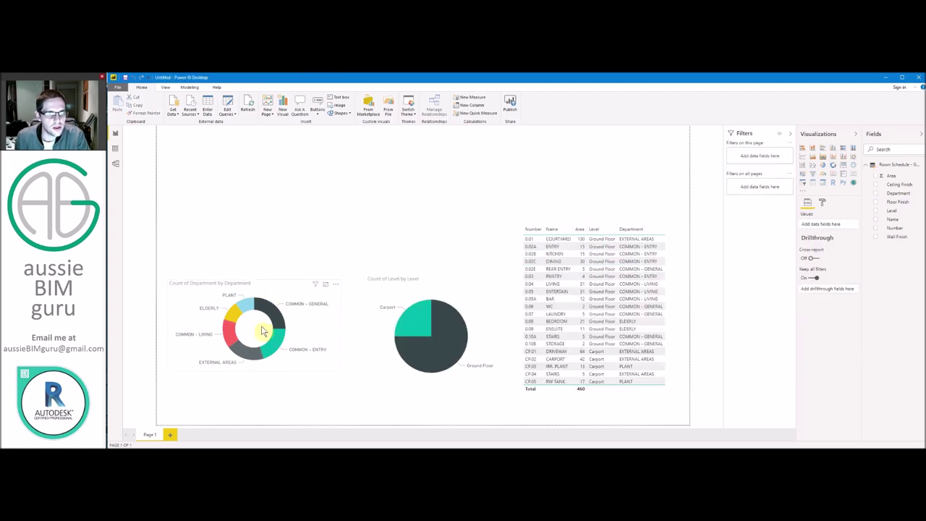
left_click(263, 330)
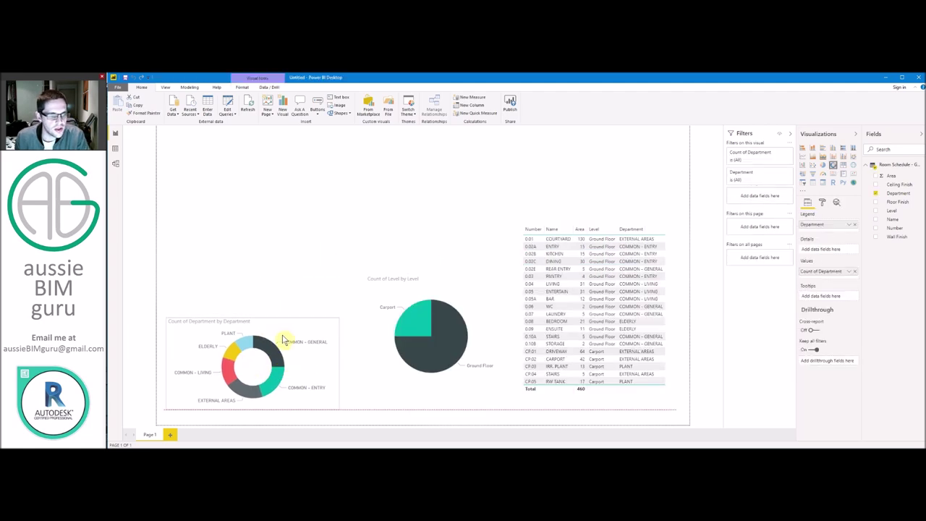
left_click(444, 315)
left_click_drag(443, 315, 426, 328)
left_click(418, 279)
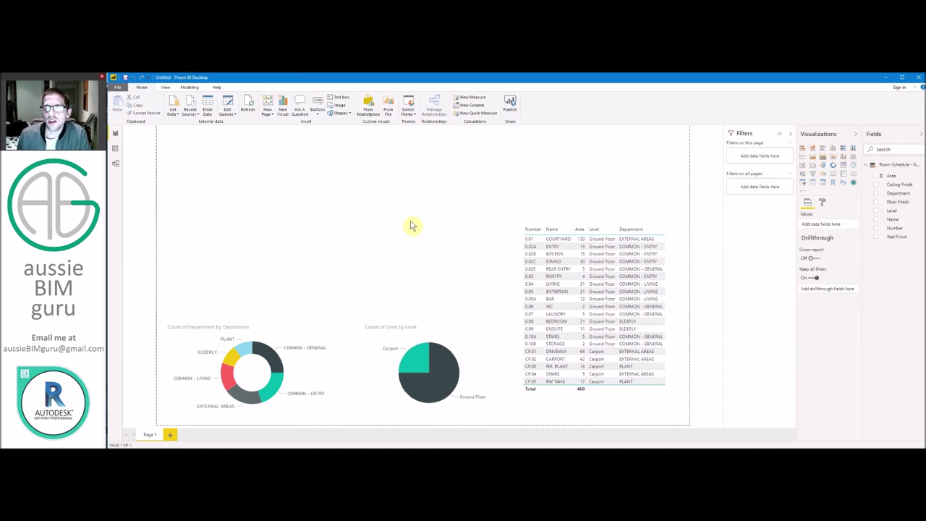
- Import the custom visual file synopticPanelByOKViz.1.5.0.0.pbiviz into the report
left_click(802, 191)
left_click(824, 200)
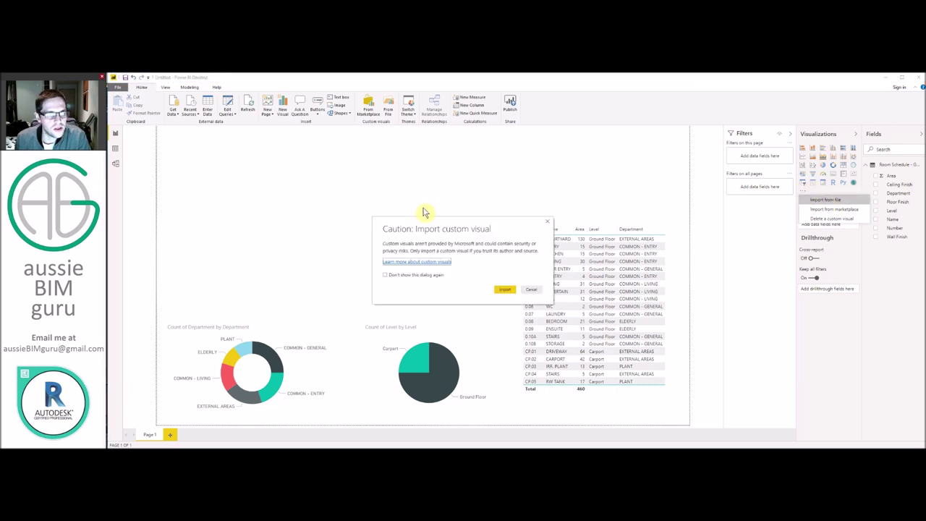
left_click(504, 289)
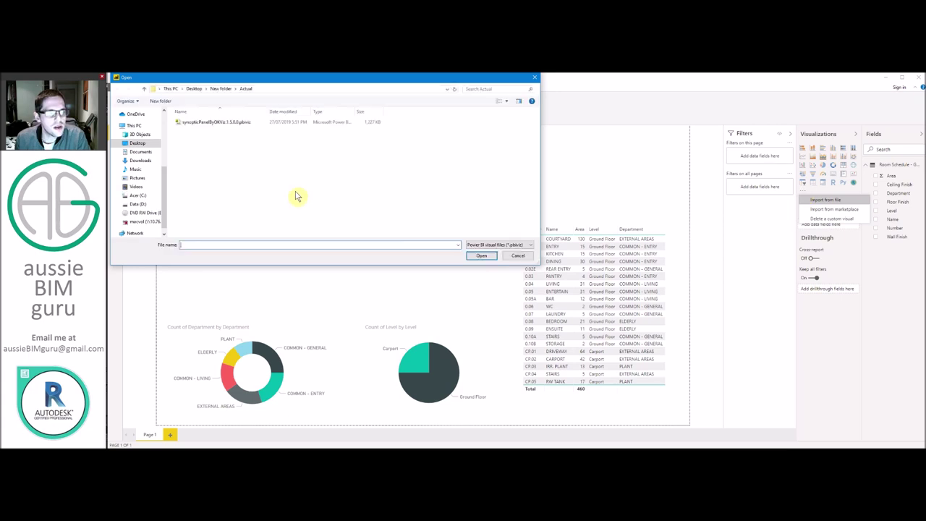
left_click(198, 123)
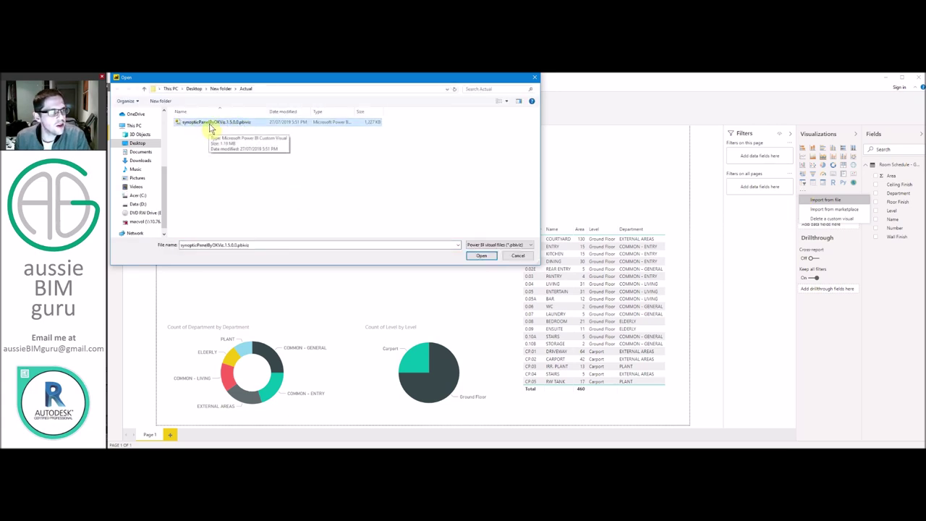
left_click(482, 259)
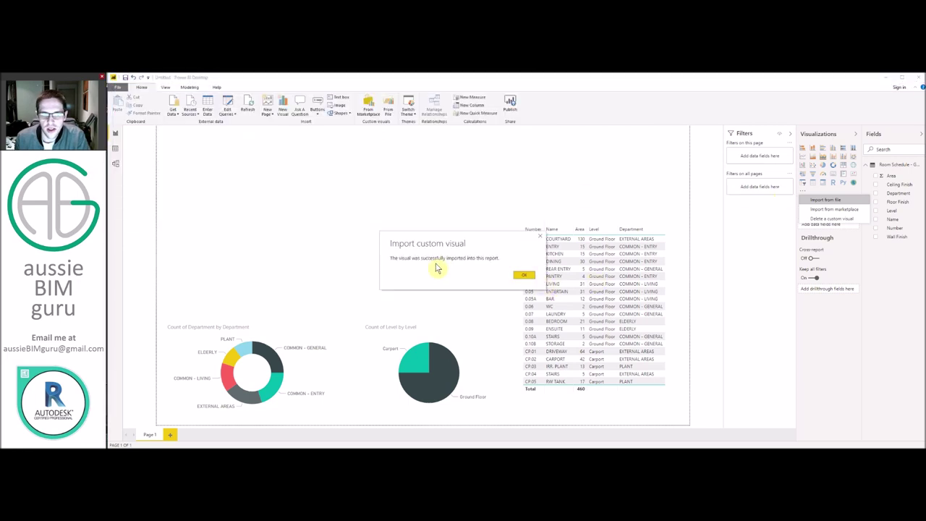
left_click(522, 278)
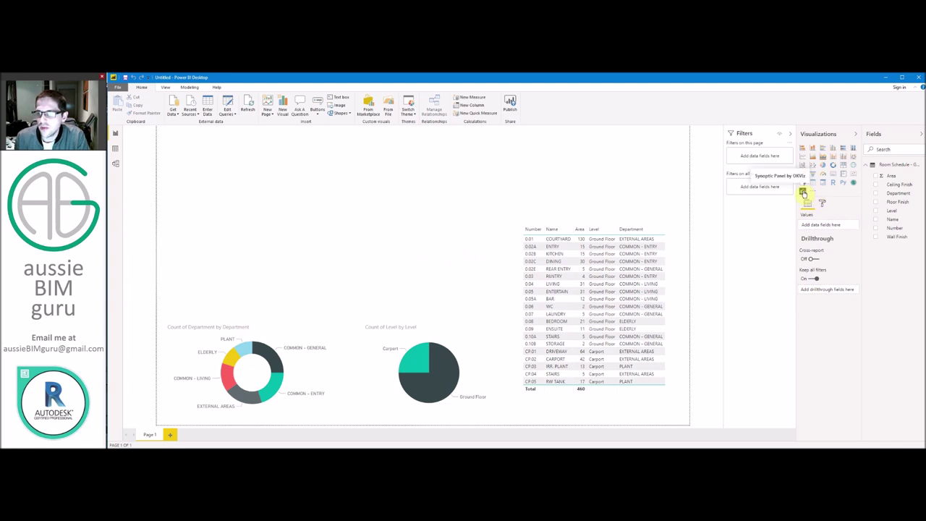
- Add a Synoptic Panel visual to the page and enlarge it
left_click(804, 192)
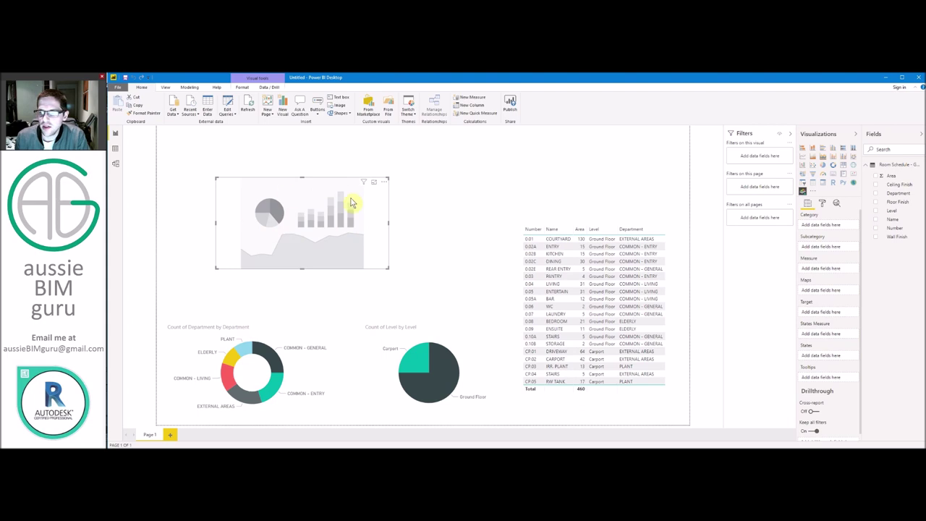
left_click_drag(389, 269, 467, 296)
left_click(492, 289)
left_click(284, 199)
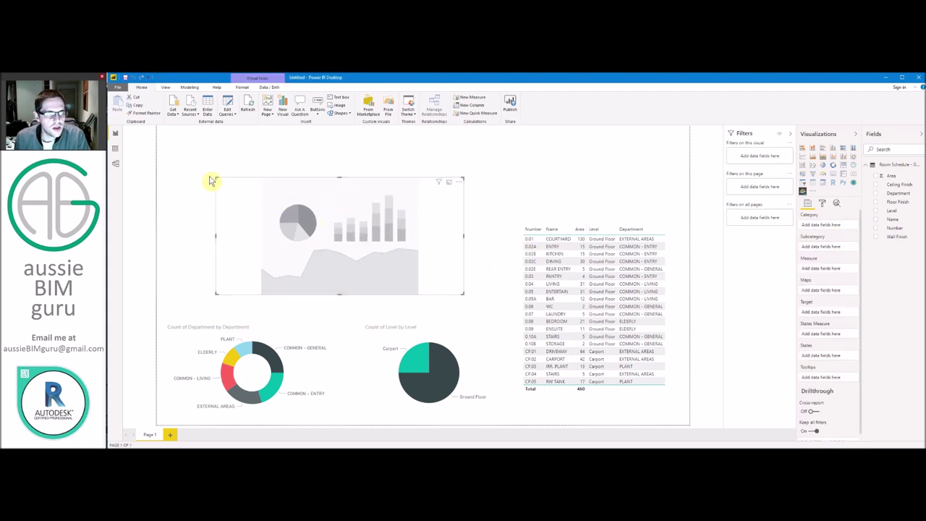
left_click_drag(215, 177, 175, 152)
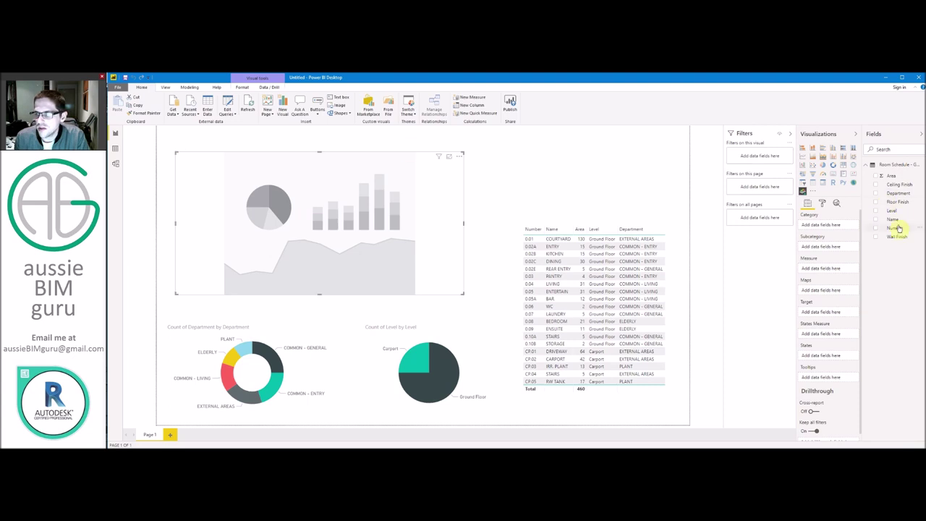
- Use room Number as category, load the Final GF for Power BI.svg map, and enlarge the visual
left_click_drag(894, 231, 835, 270)
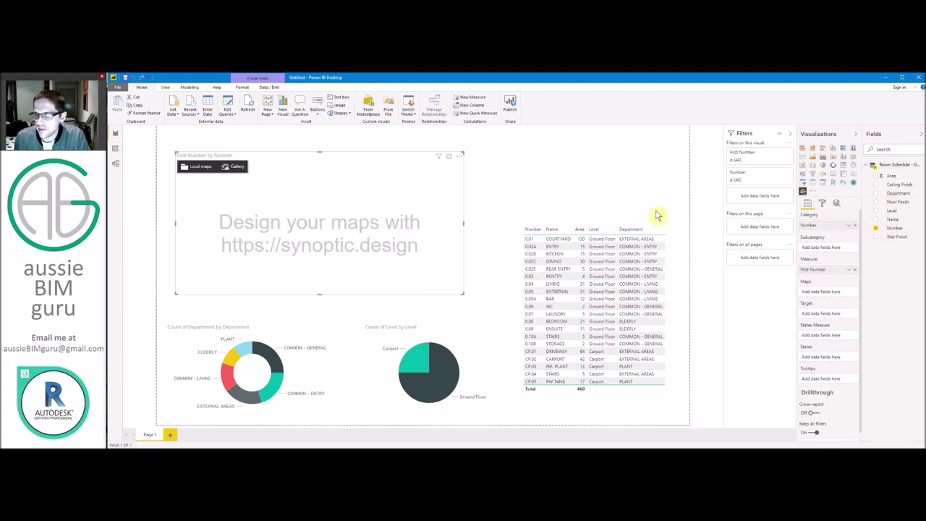
left_click(197, 167)
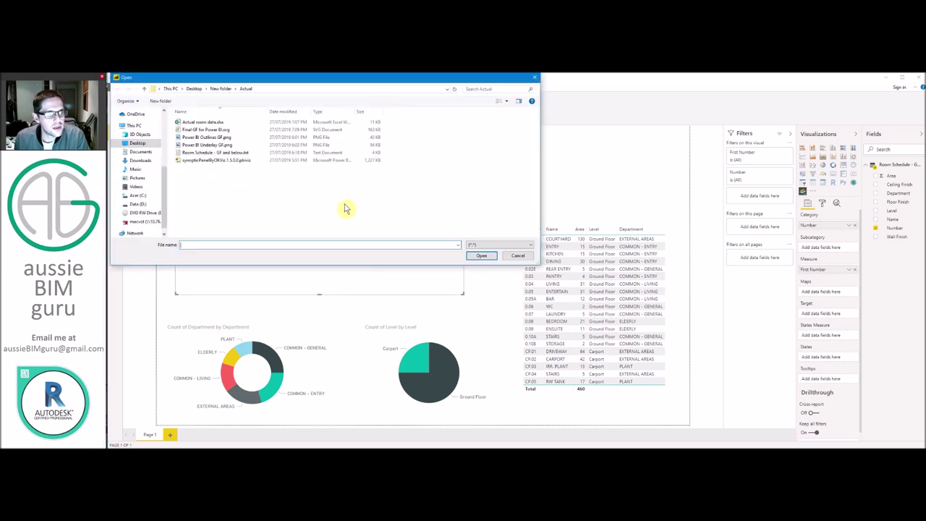
left_click(223, 130)
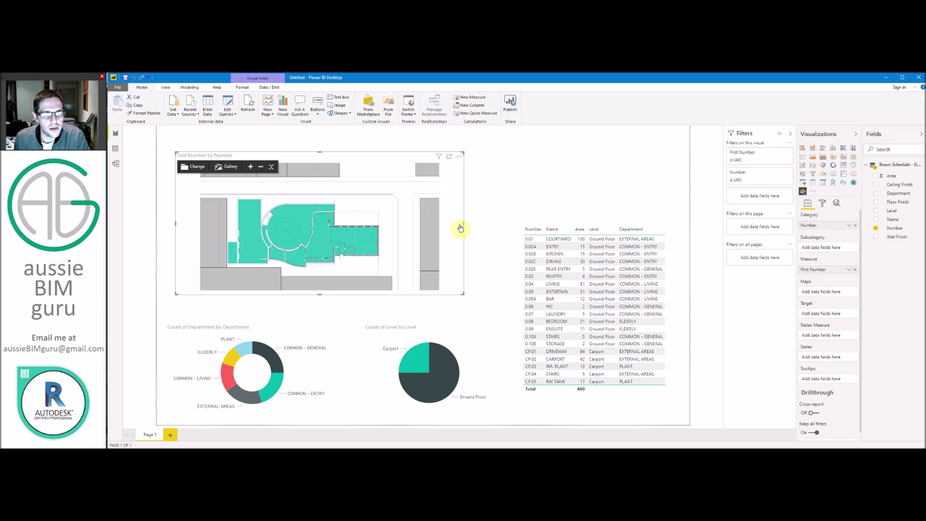
left_click_drag(461, 293, 496, 304)
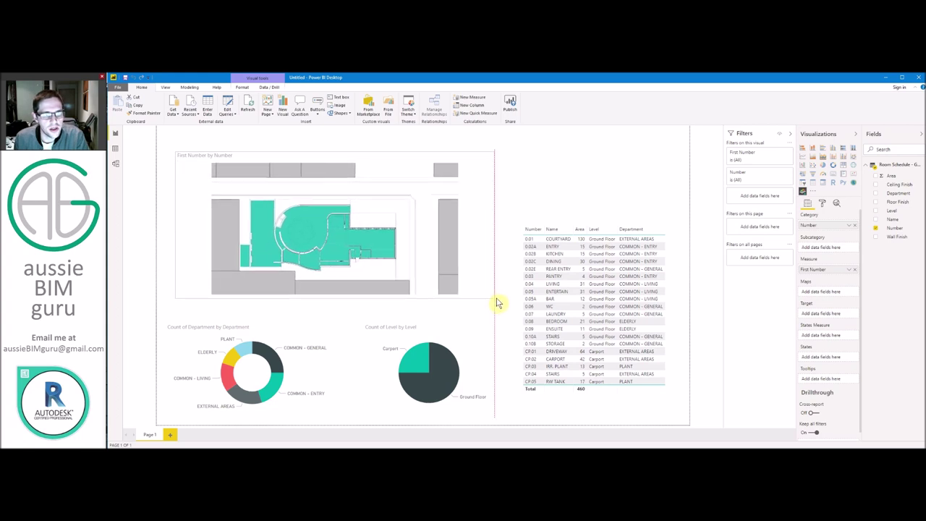
left_click(501, 307)
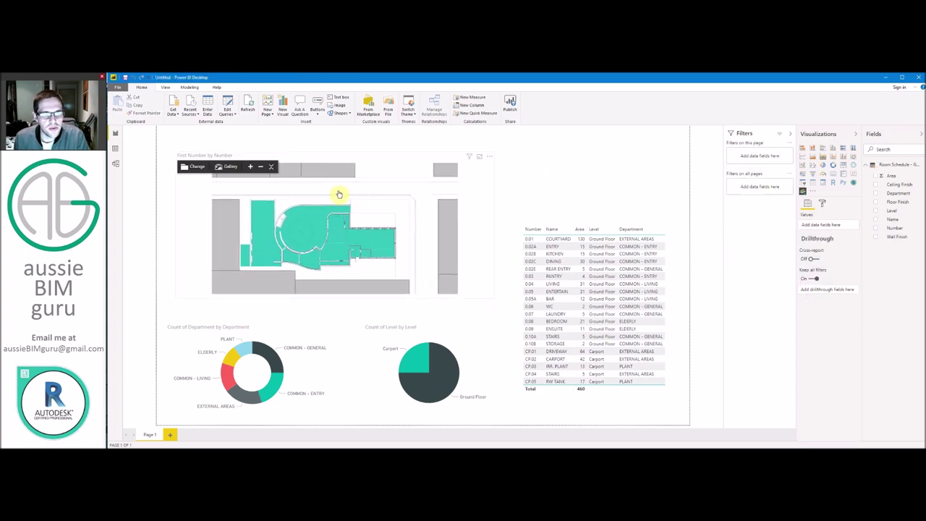
- Set the floor plan's default room colour to light blue and unmatched areas to grey
scroll(359, 186, "up", 2)
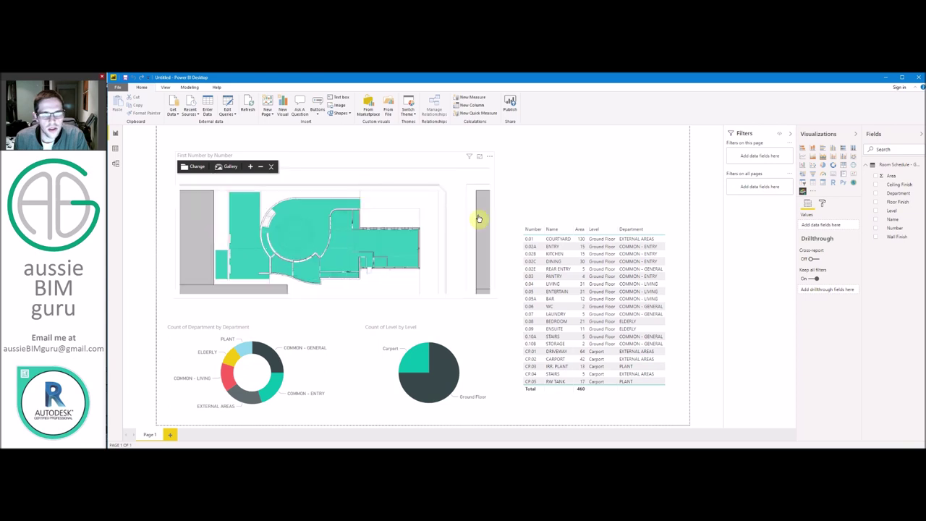
left_click(440, 155)
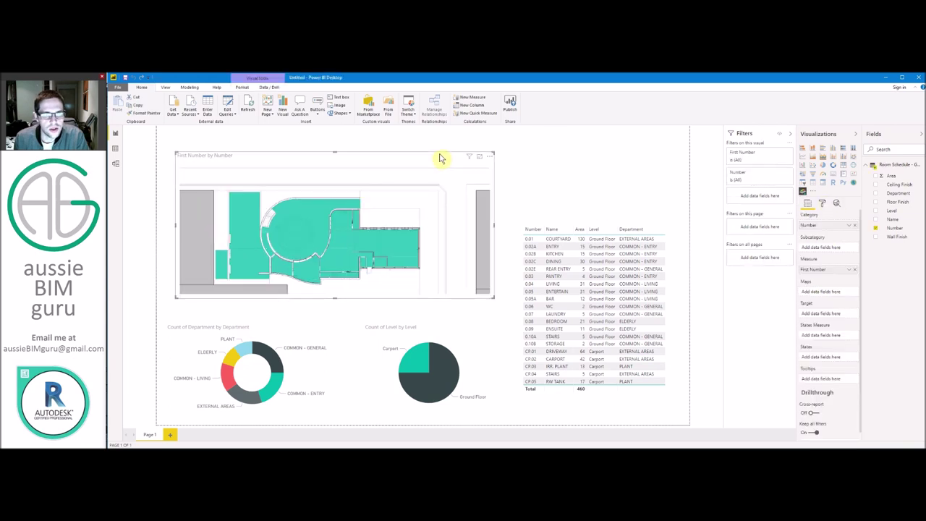
left_click(823, 204)
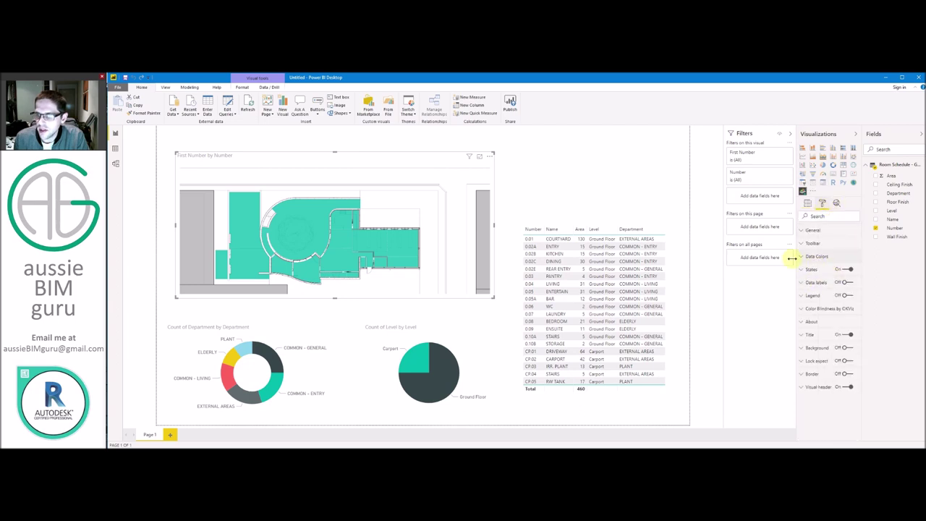
left_click(814, 257)
left_click(810, 326)
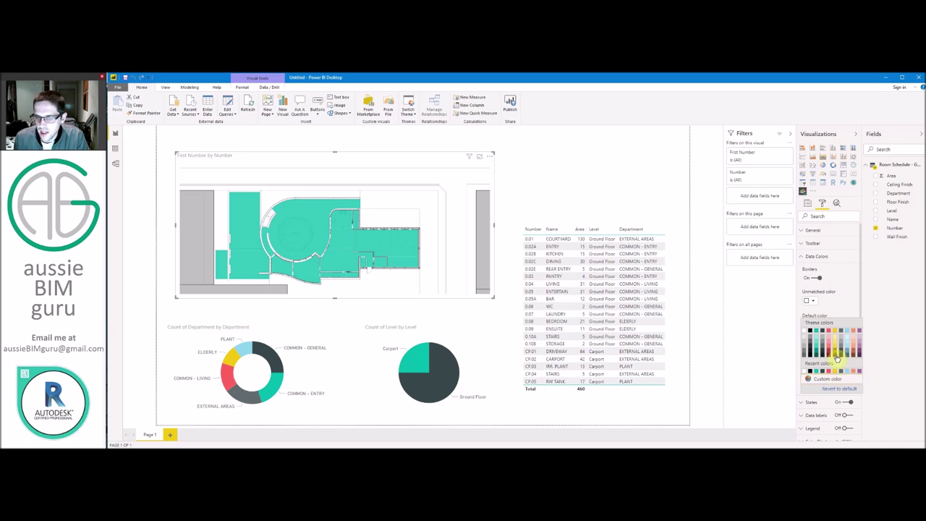
left_click(837, 360)
left_click(815, 303)
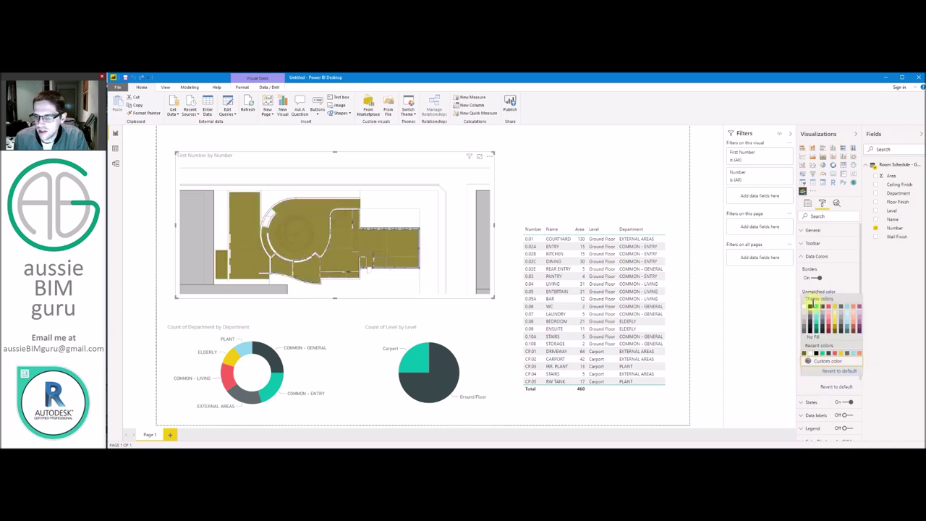
left_click(805, 321)
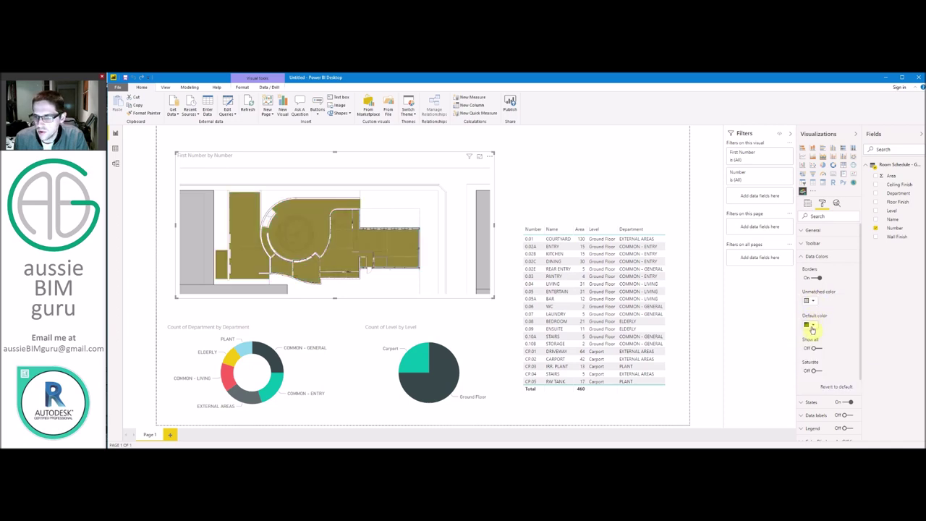
left_click(811, 327)
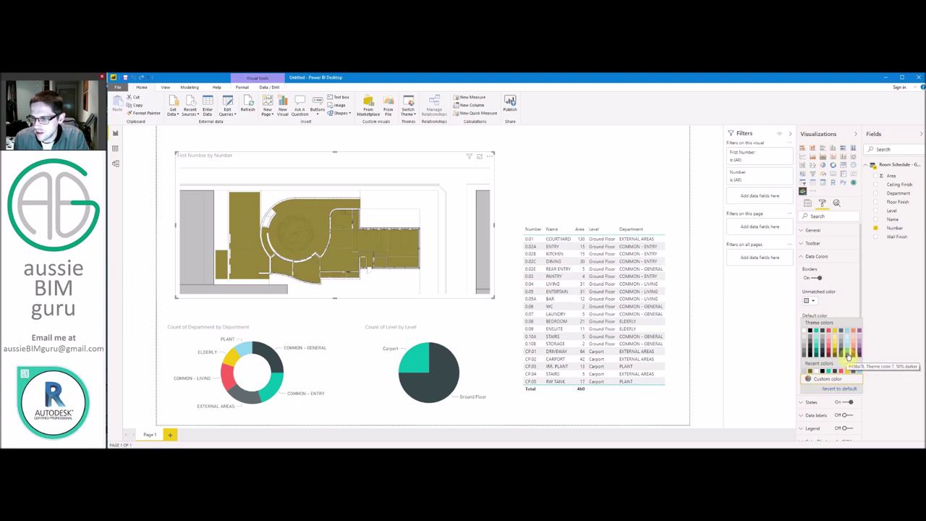
left_click(846, 331)
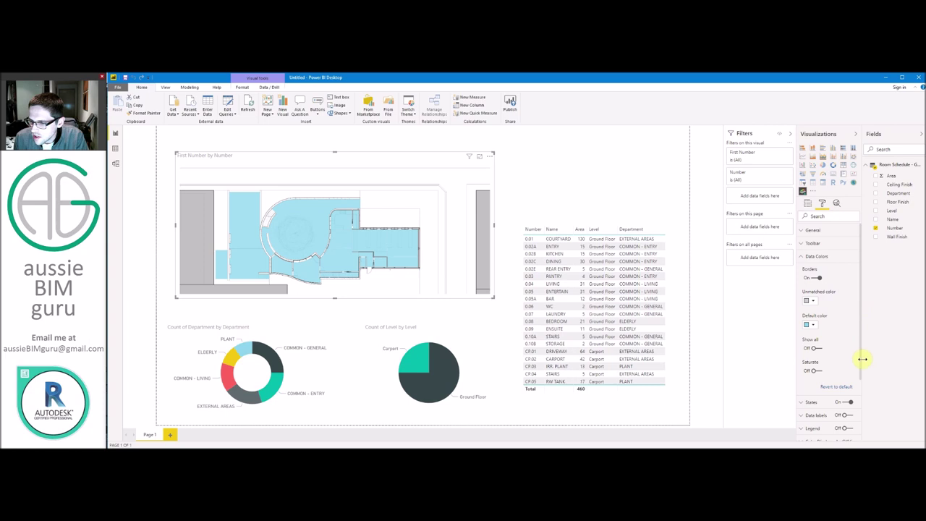
scroll(805, 332, "down", 2)
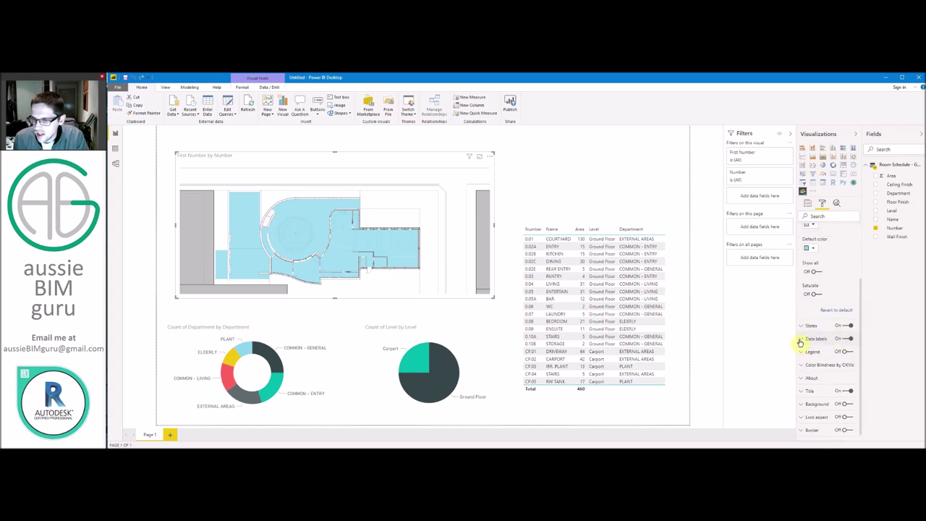
- Turn on floor plan data labels at 40 pt text size in black
left_click(801, 340)
scroll(816, 325, "down", 2)
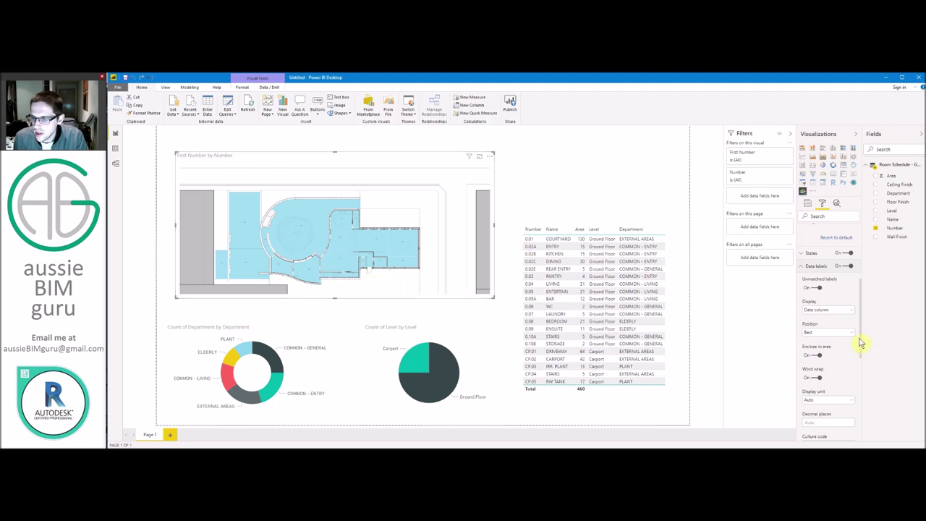
left_click_drag(862, 343, 805, 383)
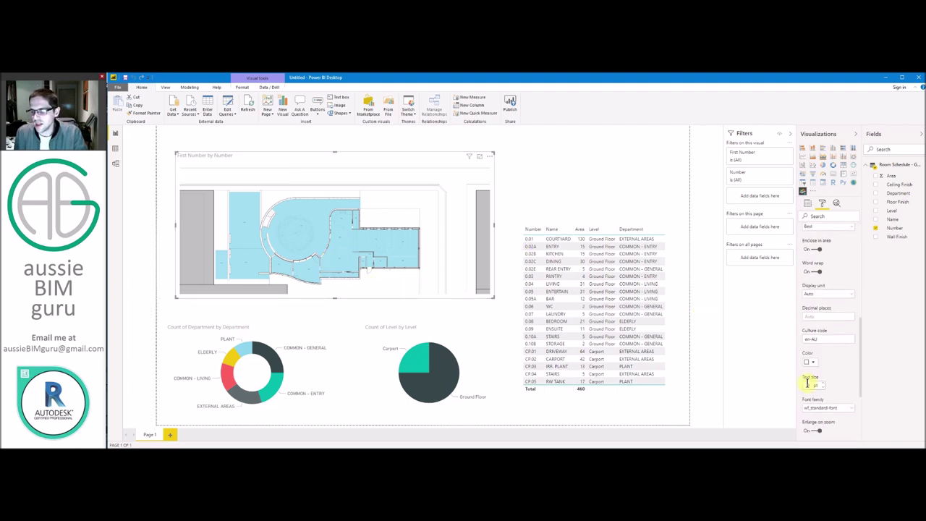
left_click(810, 383)
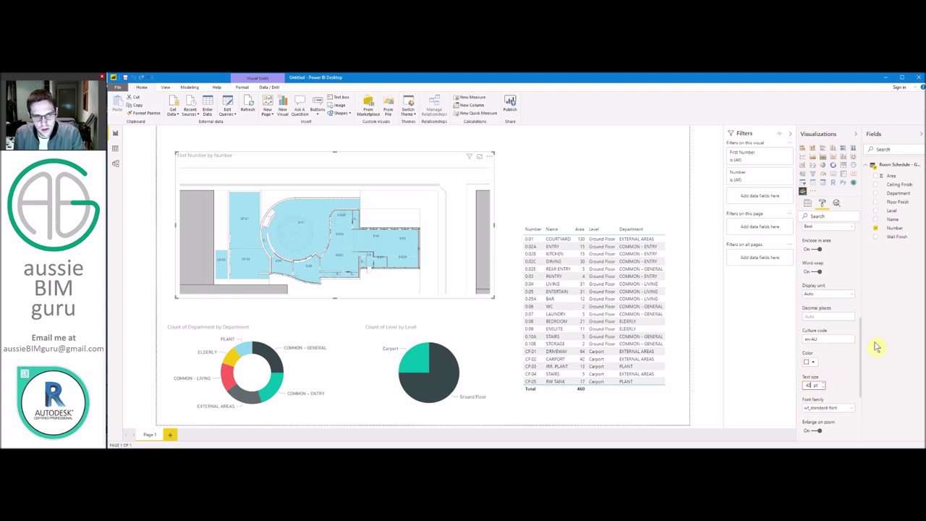
key("Return")
left_click(810, 364)
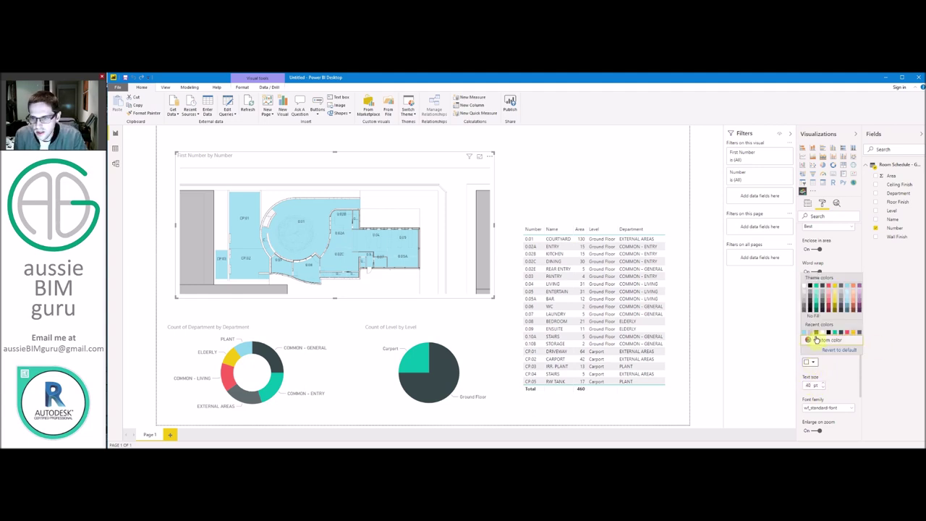
left_click(811, 288)
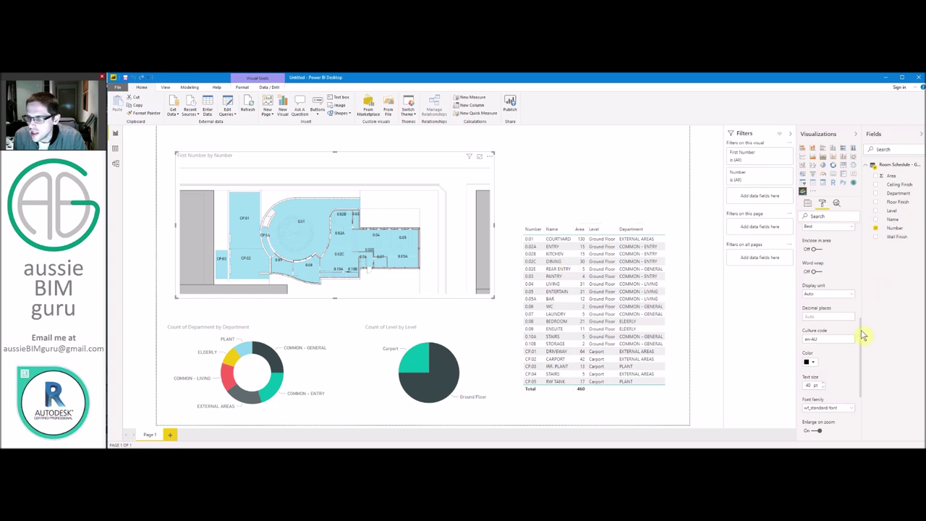
- Make the labels display area names, positioned in the middle of each room
left_click_drag(863, 335, 839, 300)
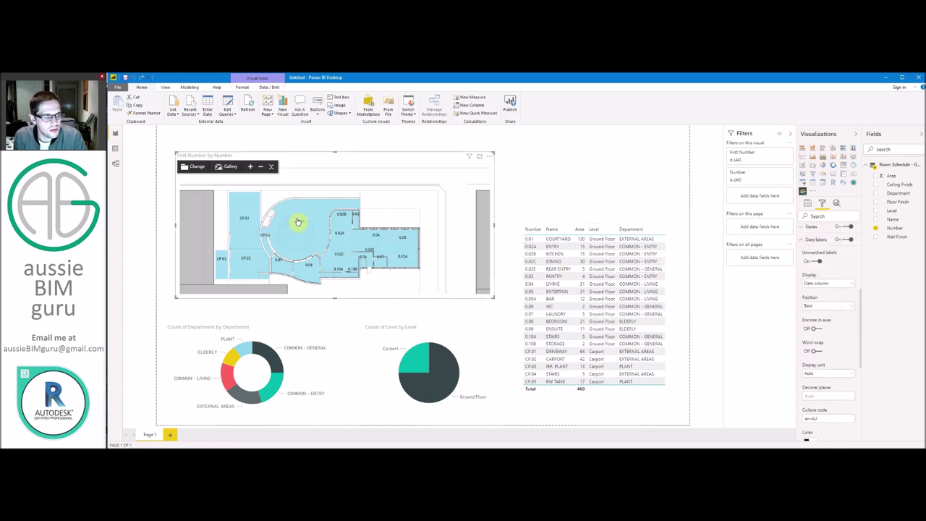
left_click(833, 285)
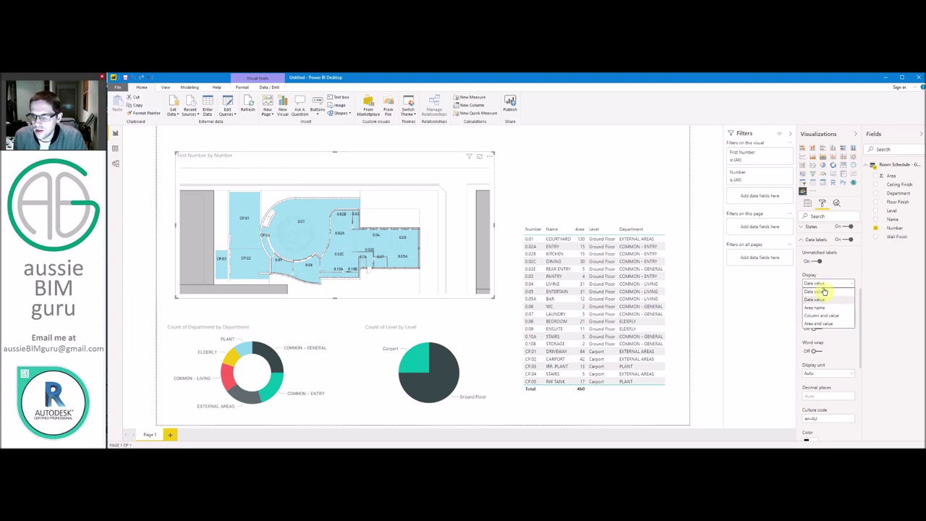
left_click(817, 308)
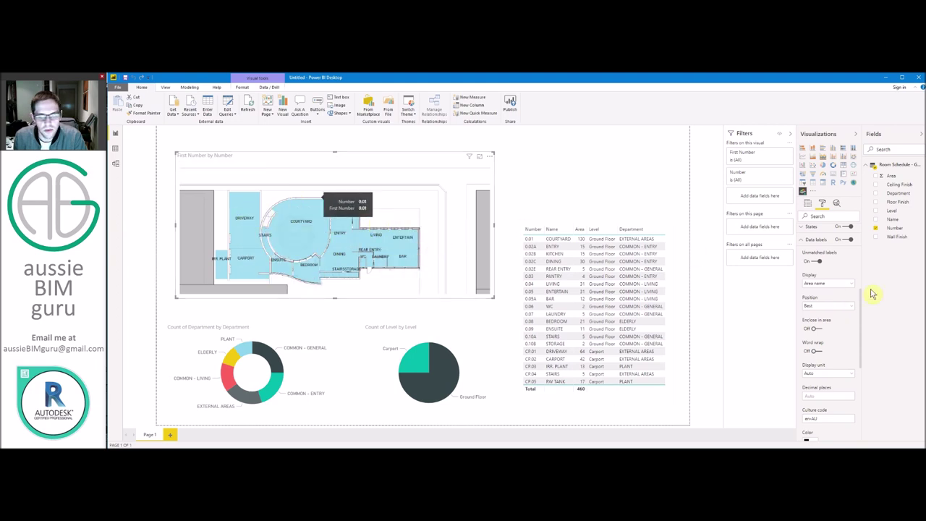
left_click(839, 306)
left_click(825, 322)
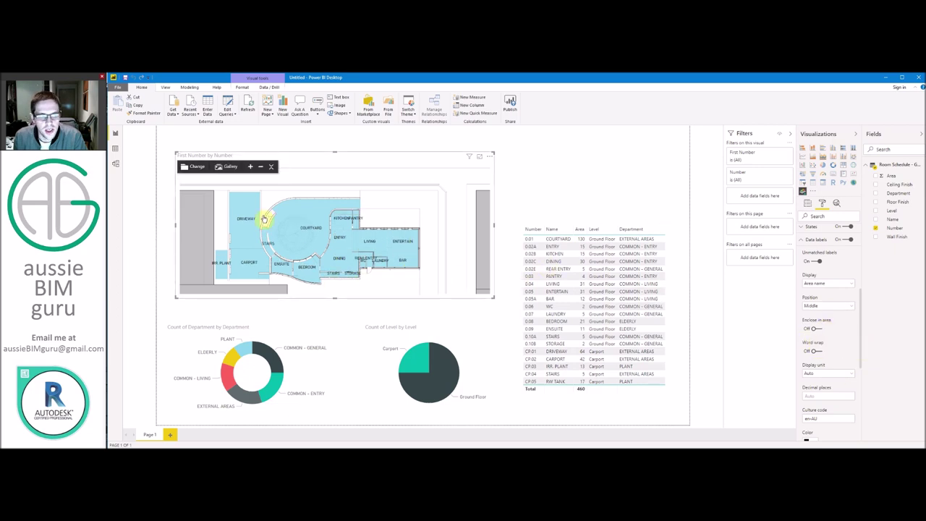
left_click(614, 171)
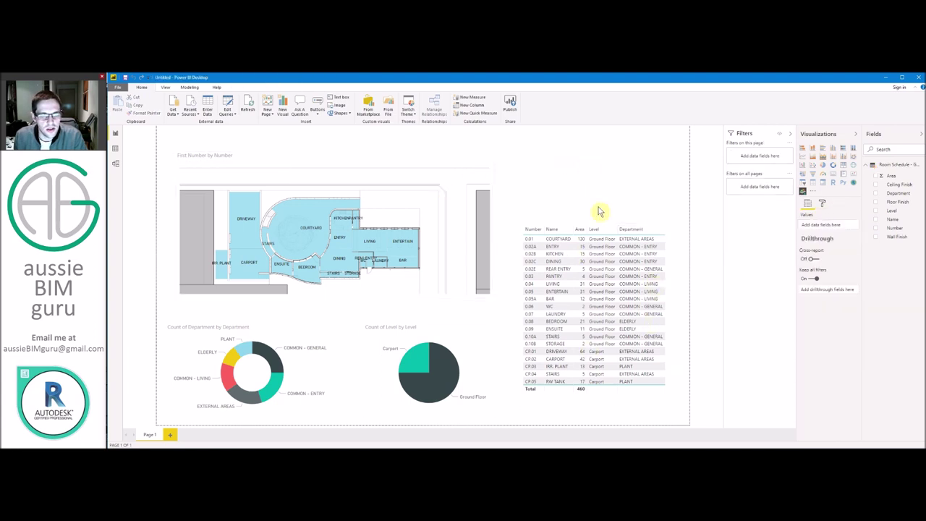
- Cross-filter by clicking CARPORT, DRIVEWAY, IRR. PLANT and DINING on the floor plan, then clear
left_click(559, 240)
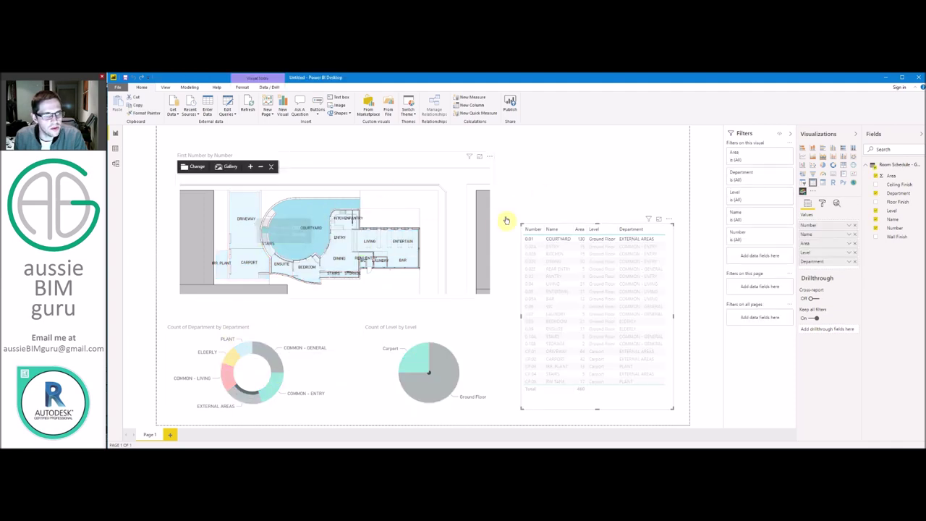
left_click(335, 254)
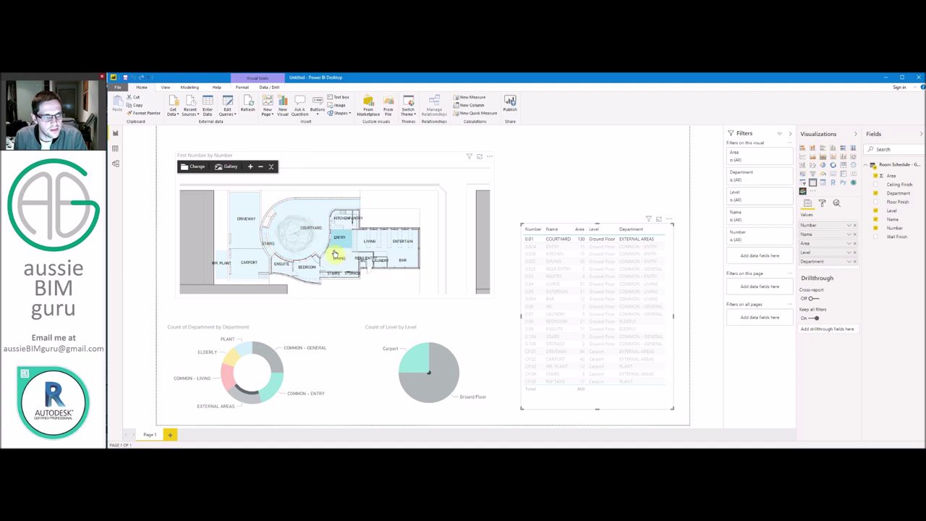
left_click(253, 260)
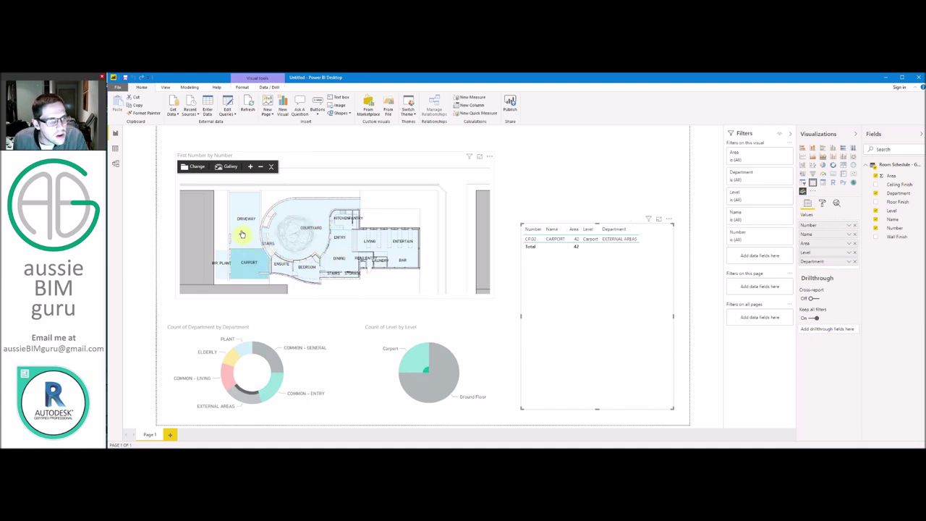
left_click(242, 234)
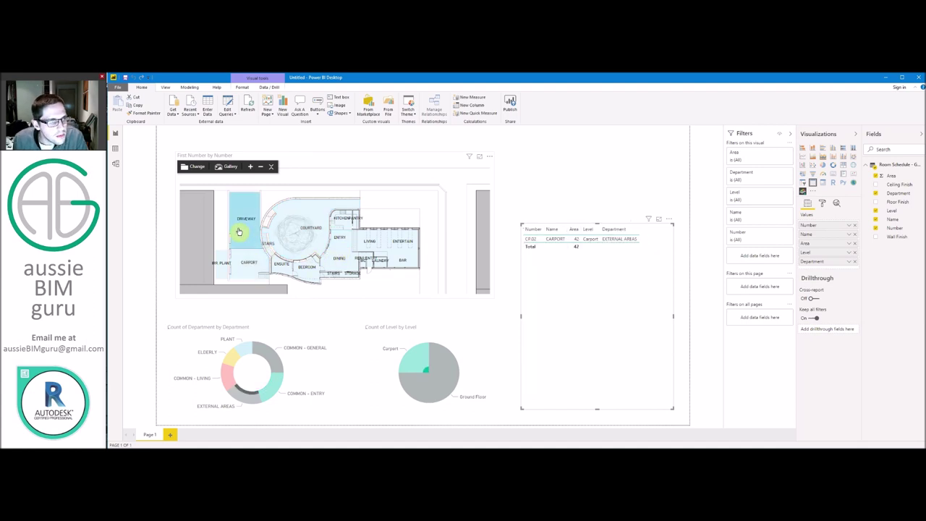
left_click(219, 261)
left_click(329, 269)
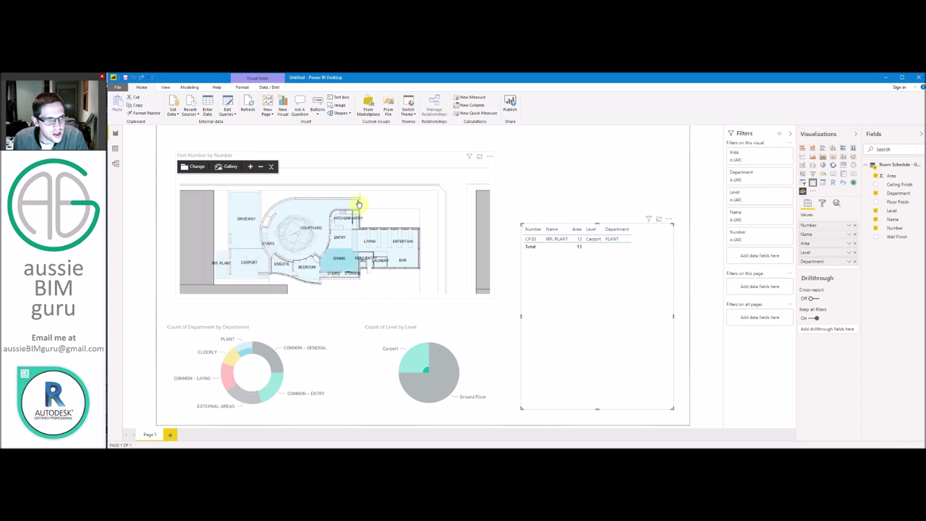
left_click(660, 233)
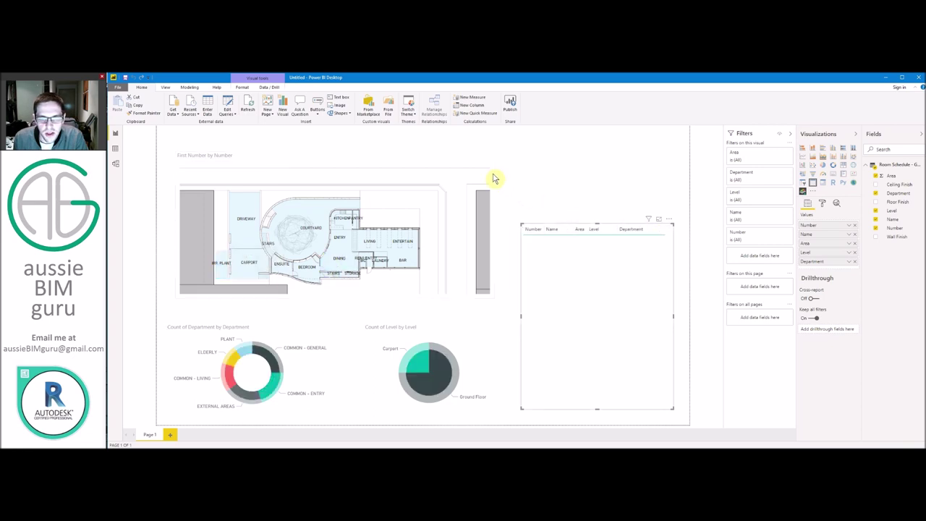
left_click(574, 171)
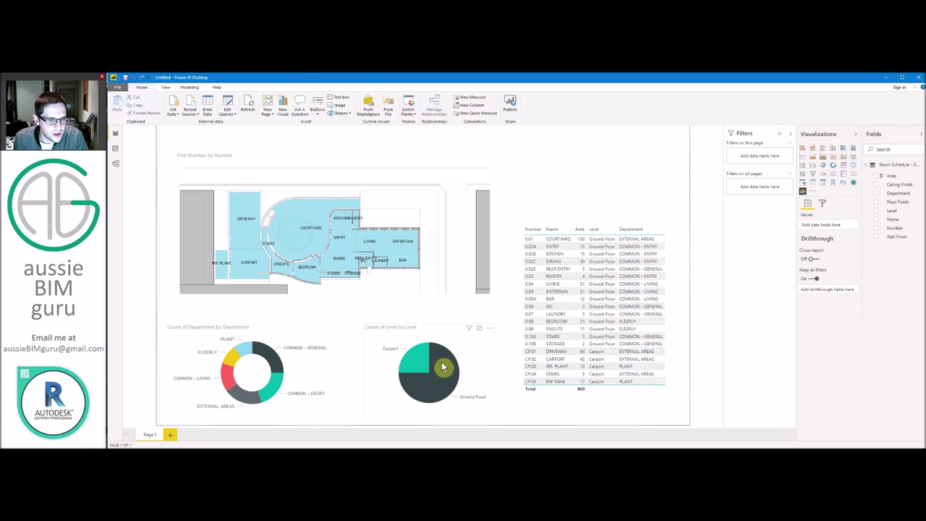
- Filter by the Carport level and ELDERLY, COMMON - ENTRY, GENERAL, LIVING donut slices, then clear
left_click(415, 367)
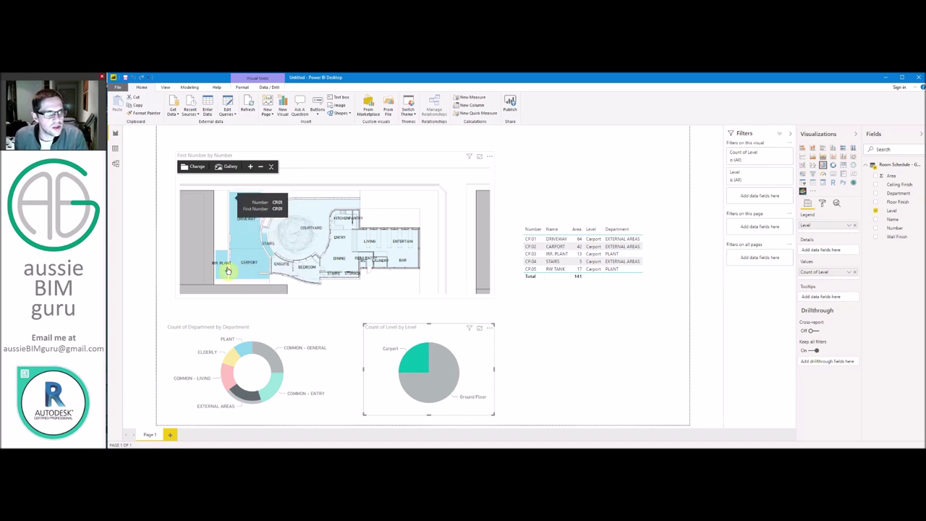
left_click(240, 359)
left_click(240, 359)
left_click(229, 352)
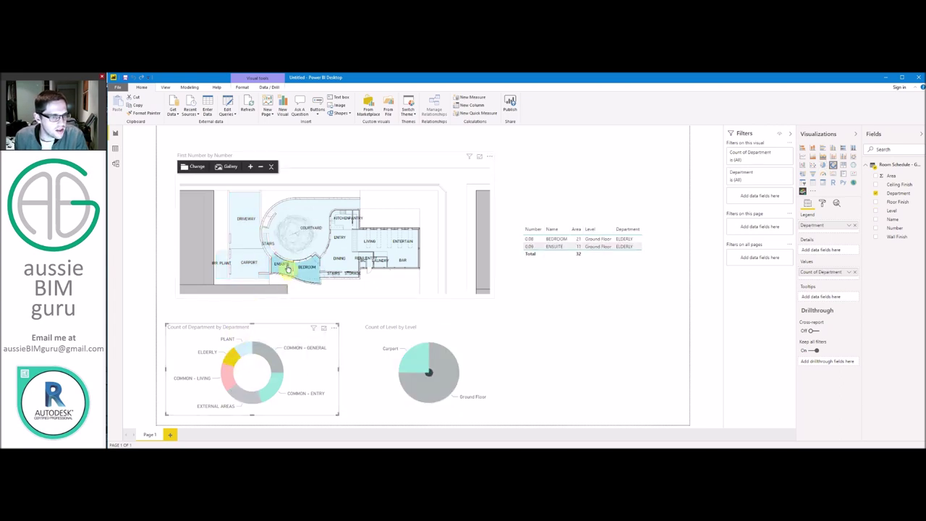
left_click(276, 382)
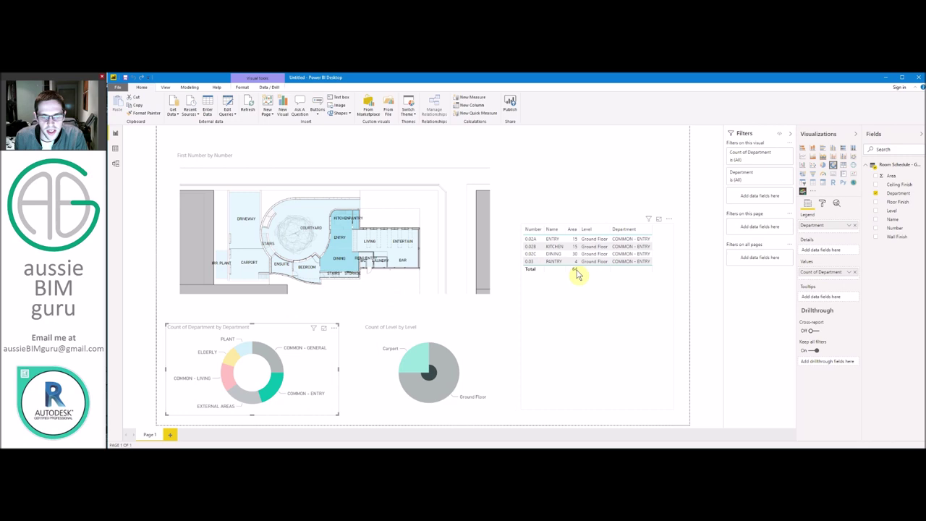
left_click(274, 352)
left_click(224, 370)
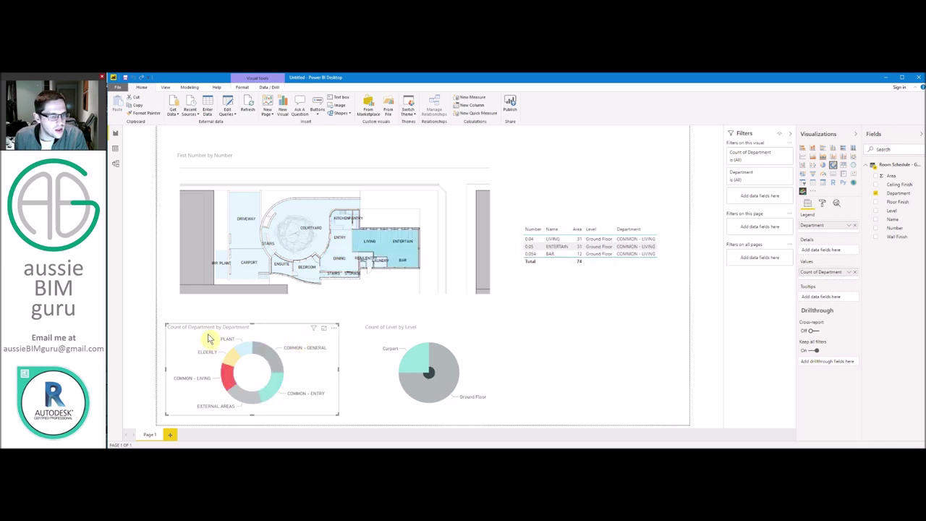
left_click(211, 331)
left_click(537, 147)
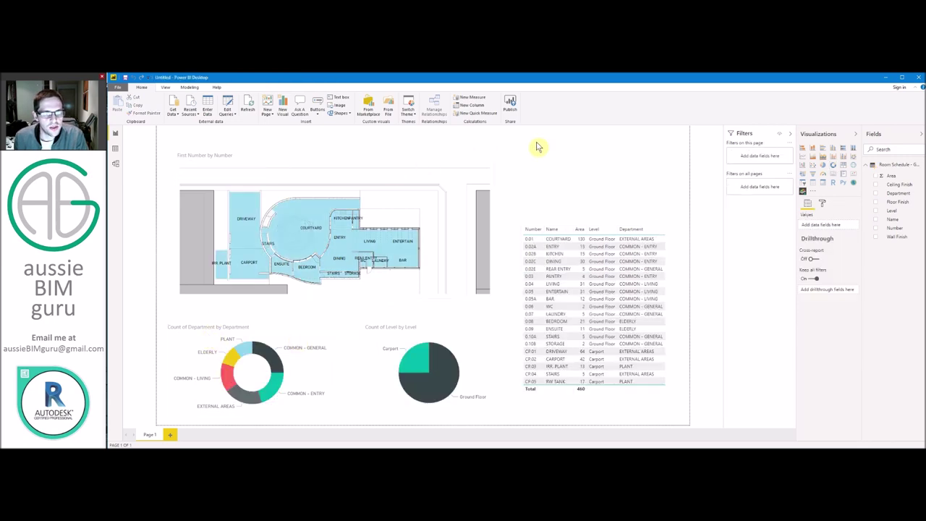
- Add a Wall Finish slicer and test filtering by WPB, then clear it
left_click(802, 185)
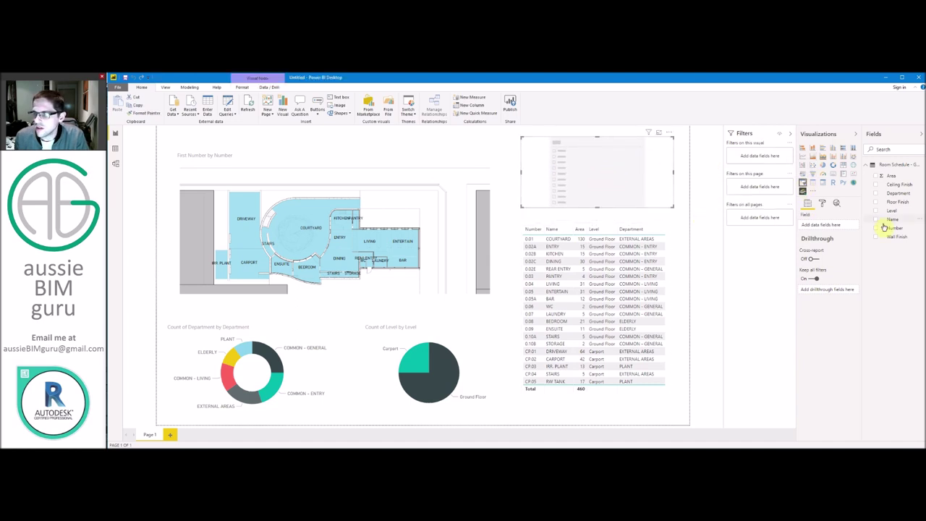
left_click_drag(899, 240, 831, 225)
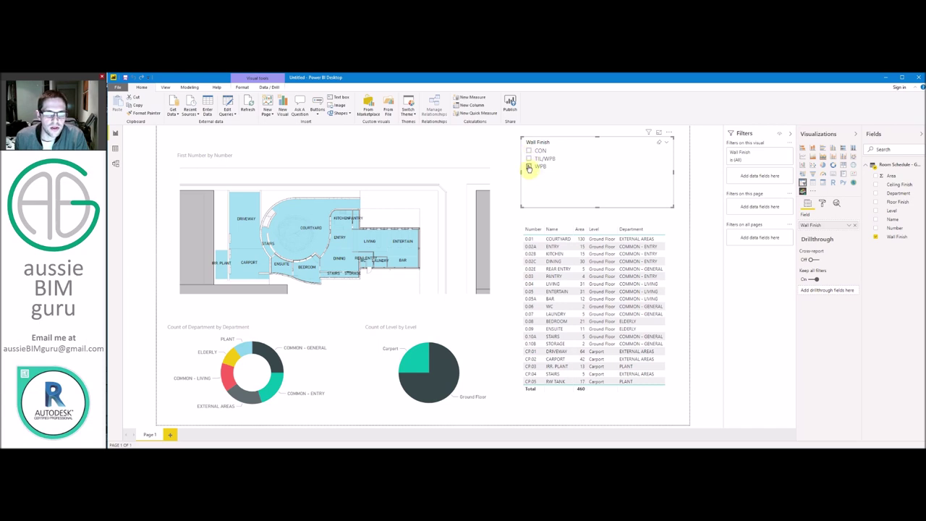
left_click(529, 168)
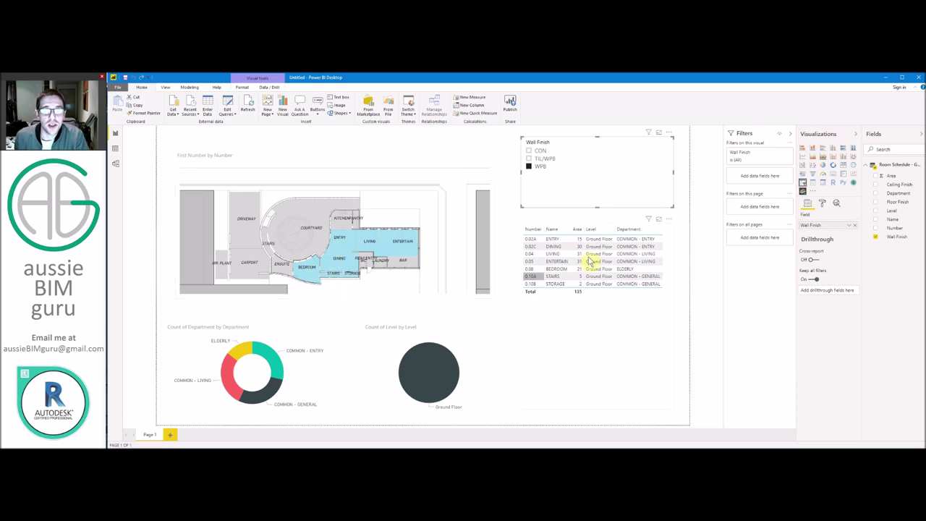
left_click(528, 166)
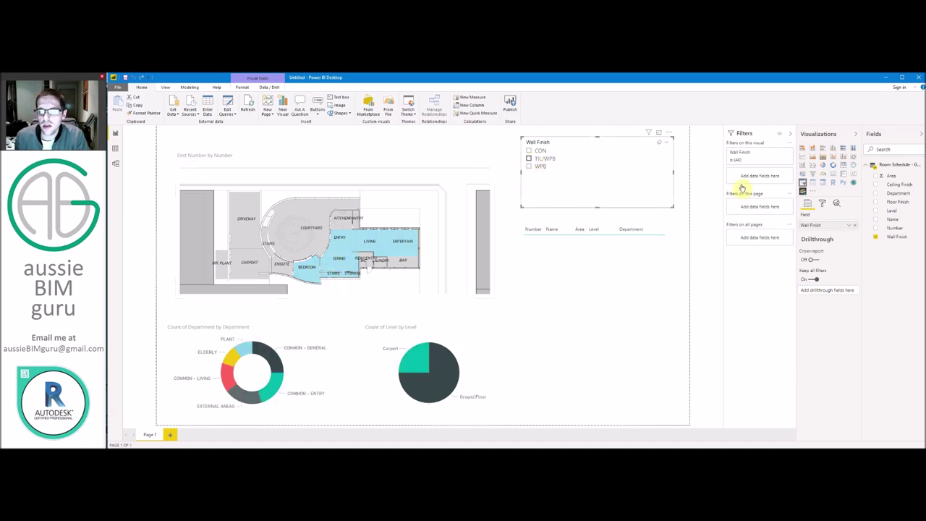
- Switch the slicer to Floor Finish and test TMB, CPT and TIL, clearing each
left_click_drag(899, 201, 840, 227)
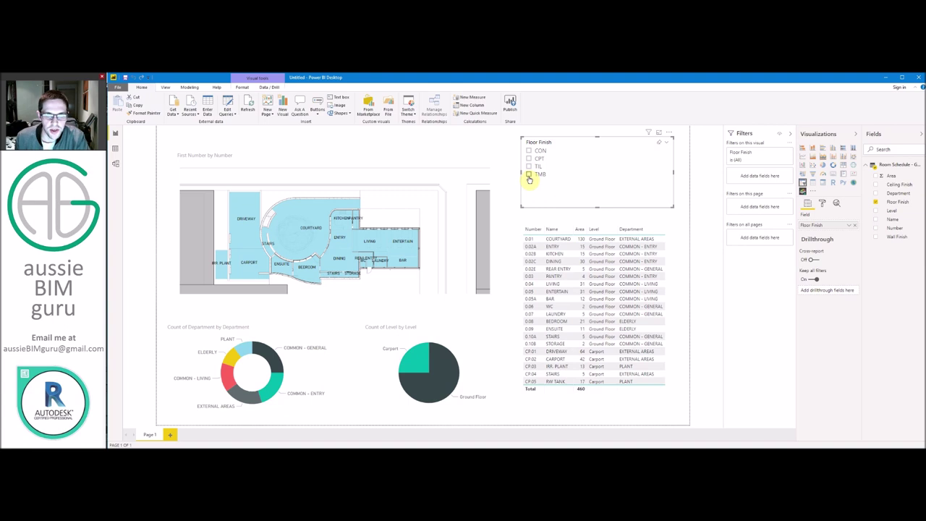
left_click(529, 174)
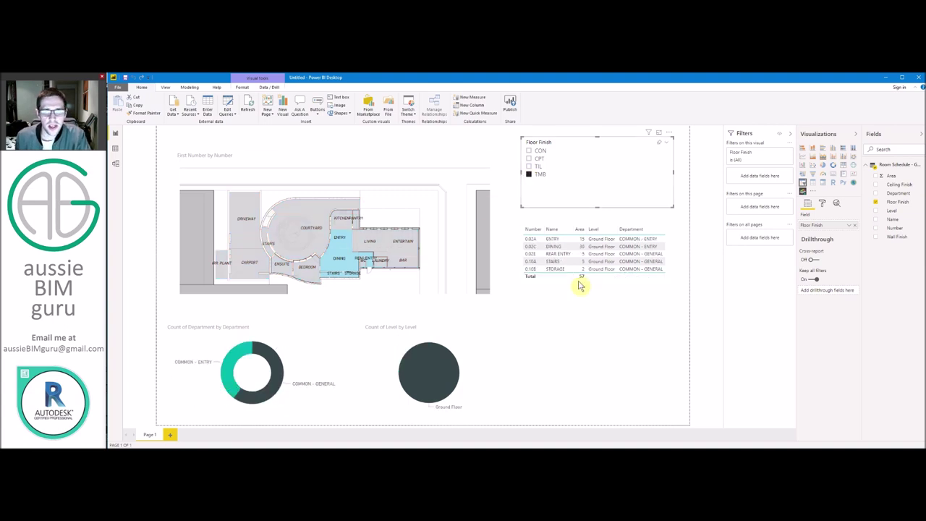
left_click(529, 174)
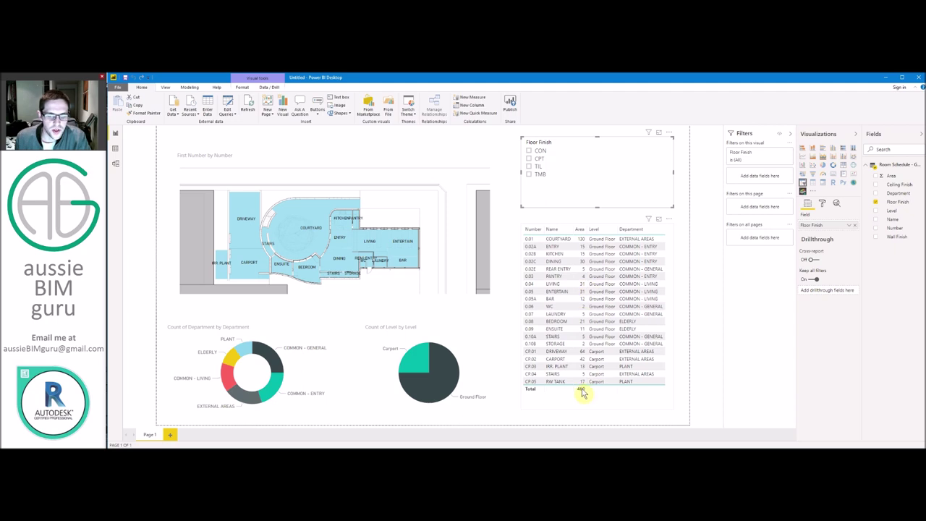
left_click(529, 159)
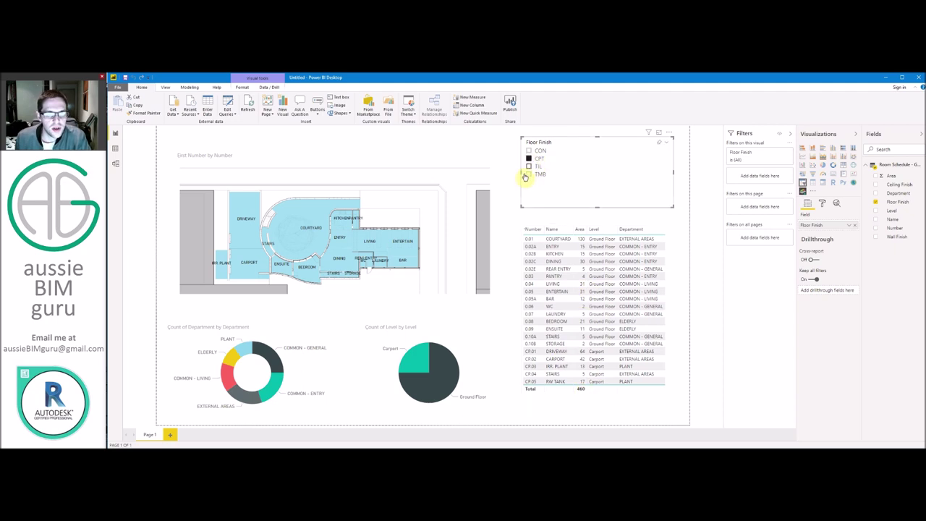
left_click(529, 167)
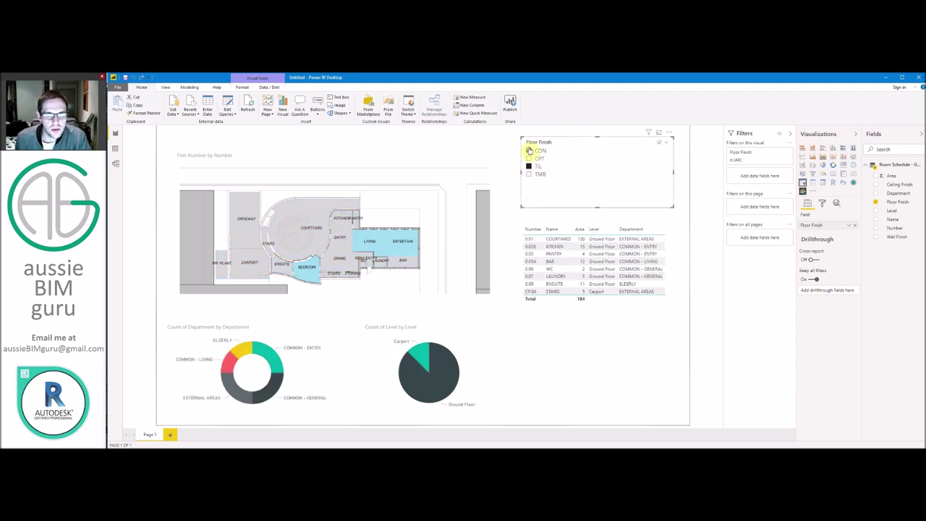
left_click(530, 167)
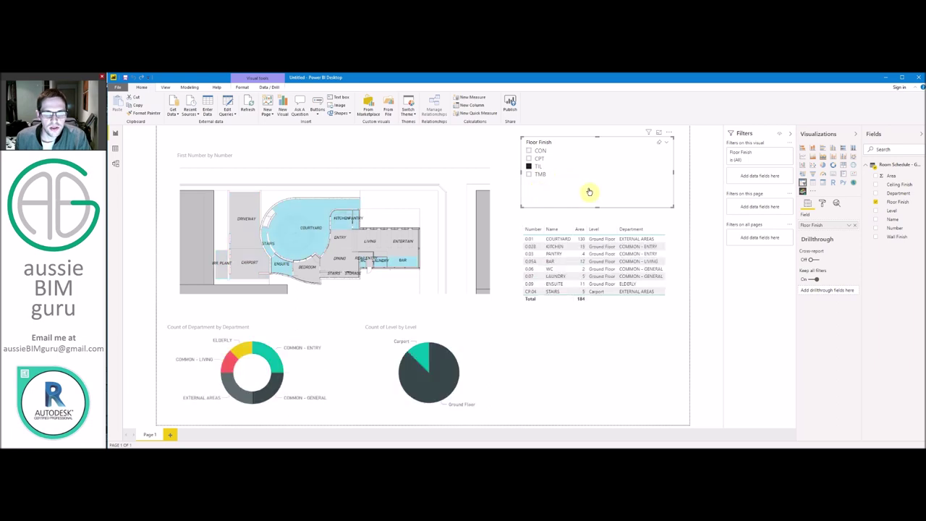
left_click(529, 168)
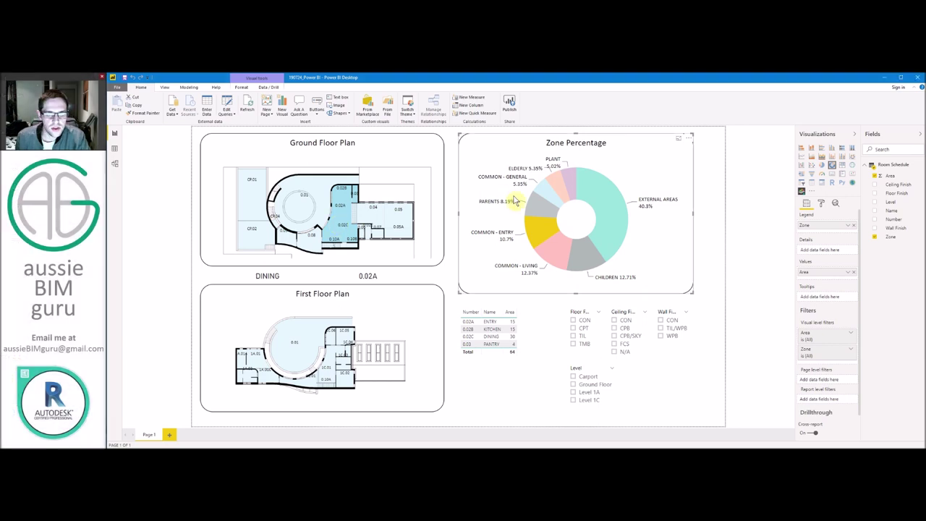
- Demo zone filtering with PARENTS, CHILDREN and EXTERNAL AREAS donut slices, then clear
left_click(533, 206)
left_click(614, 217)
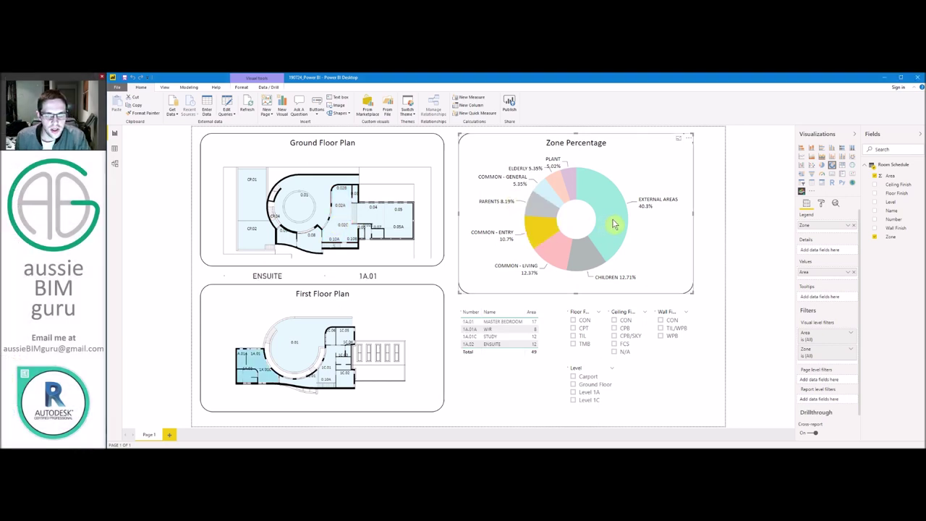
left_click(589, 254)
left_click(554, 249)
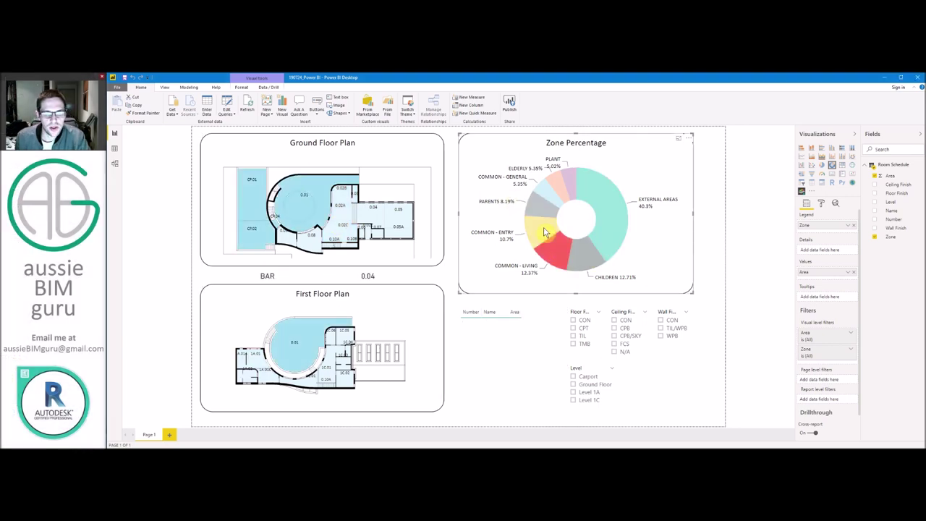
left_click(593, 193)
left_click(609, 183)
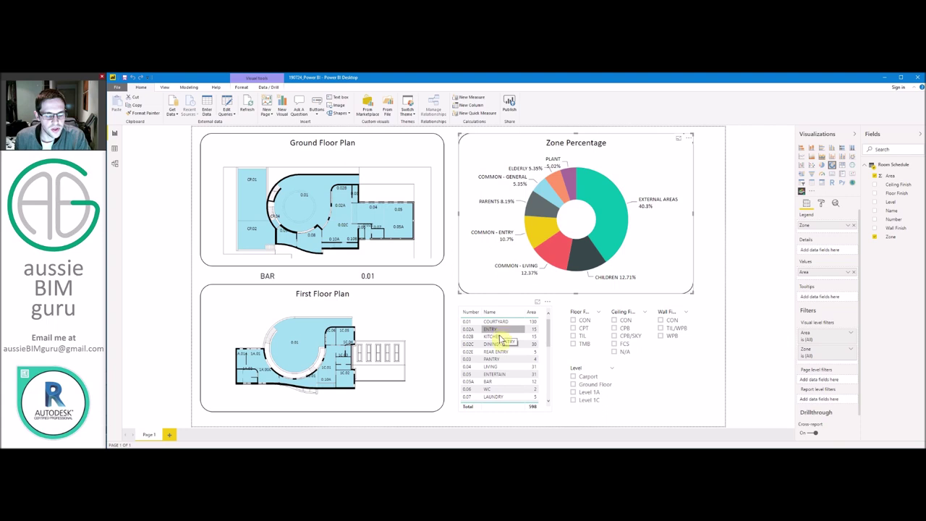
- Filter by the SUN GARDEN room, Level 1A and CPB ceiling finish, clearing each
scroll(498, 342, "down", 5)
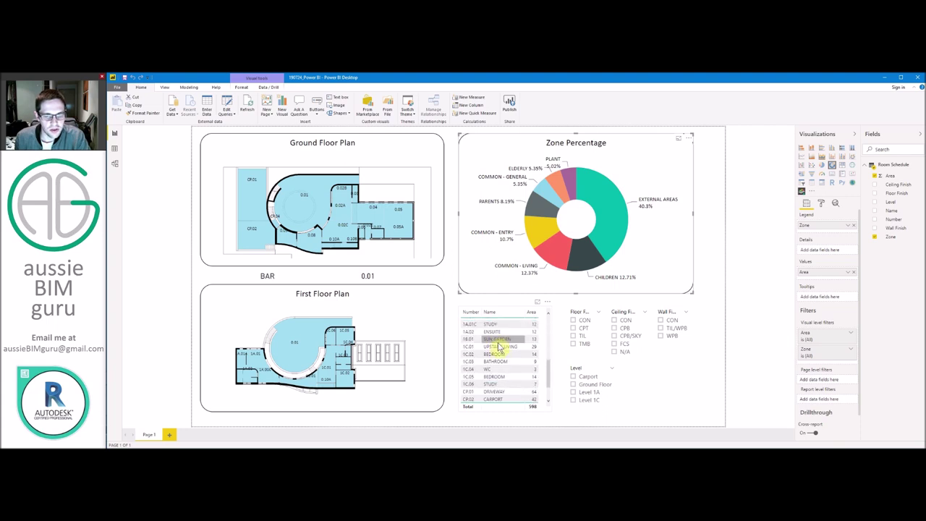
left_click(499, 366)
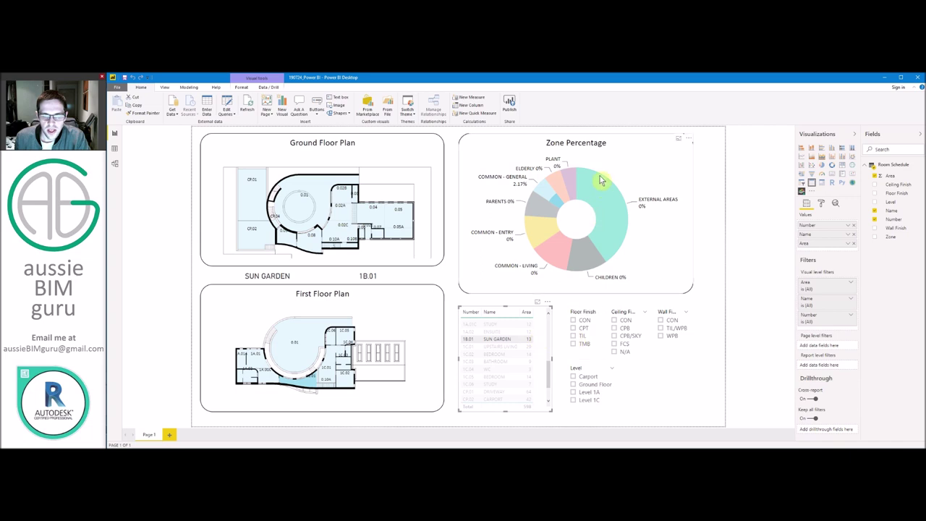
left_click(601, 147)
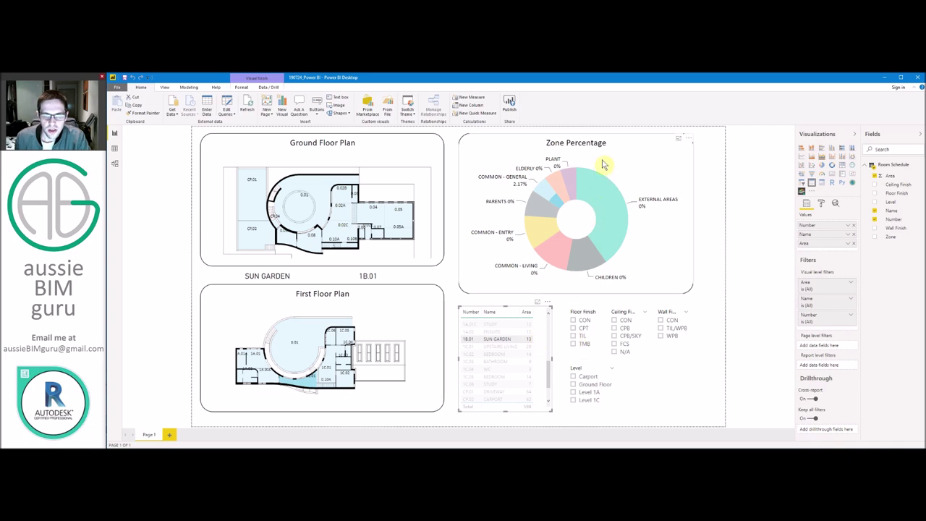
left_click(723, 312)
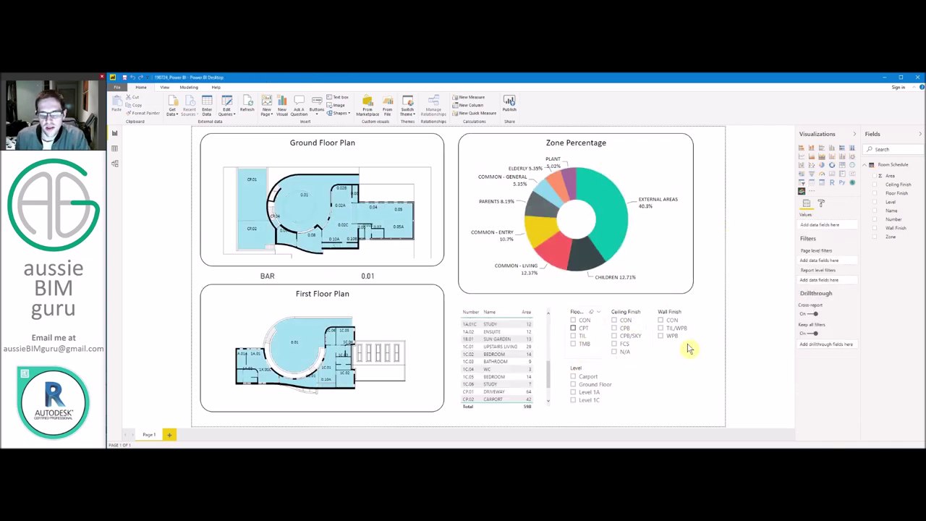
left_click(572, 392)
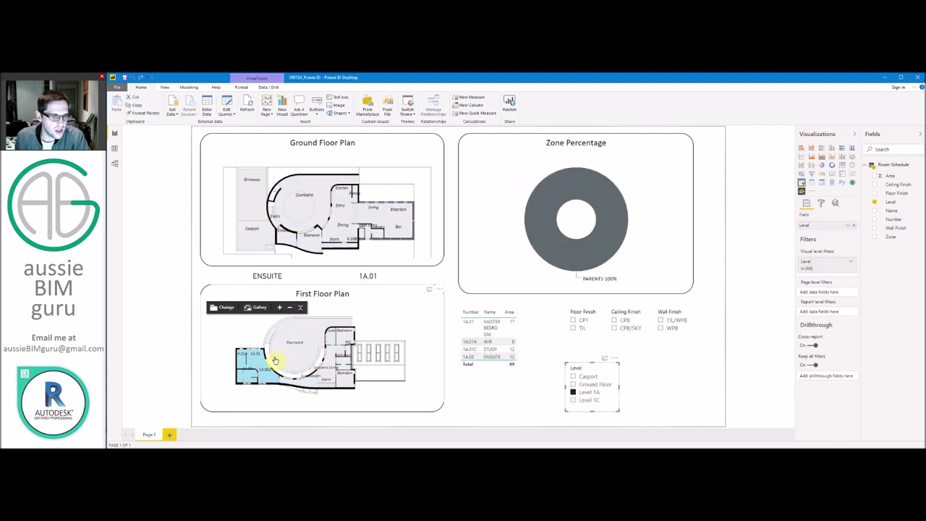
left_click(573, 392)
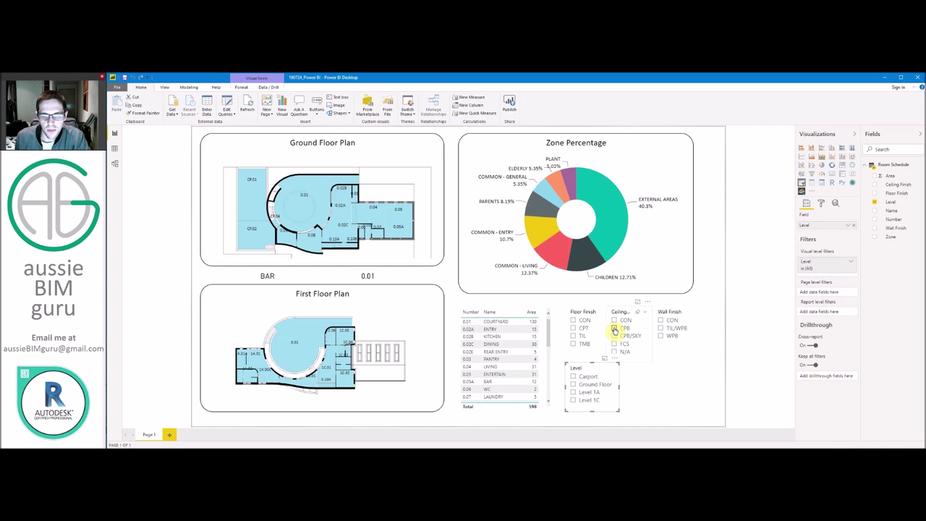
left_click(614, 328)
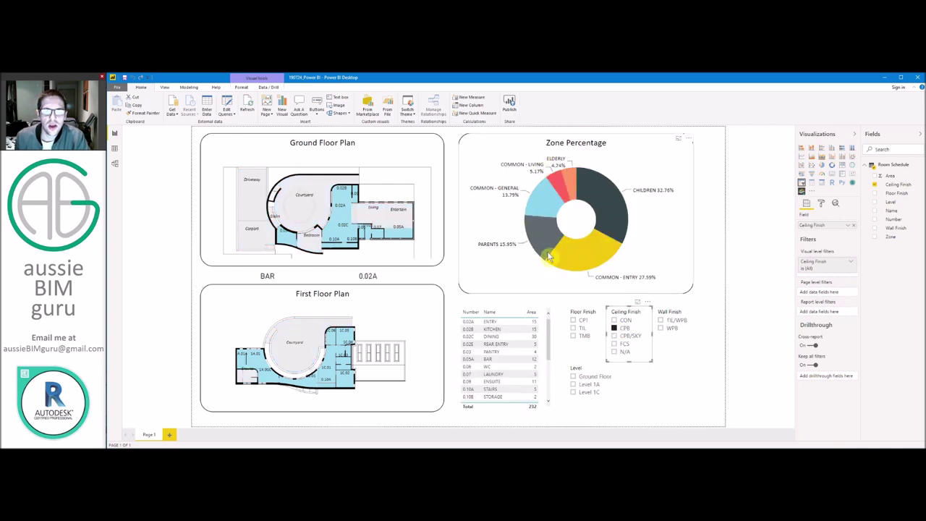
left_click(614, 327)
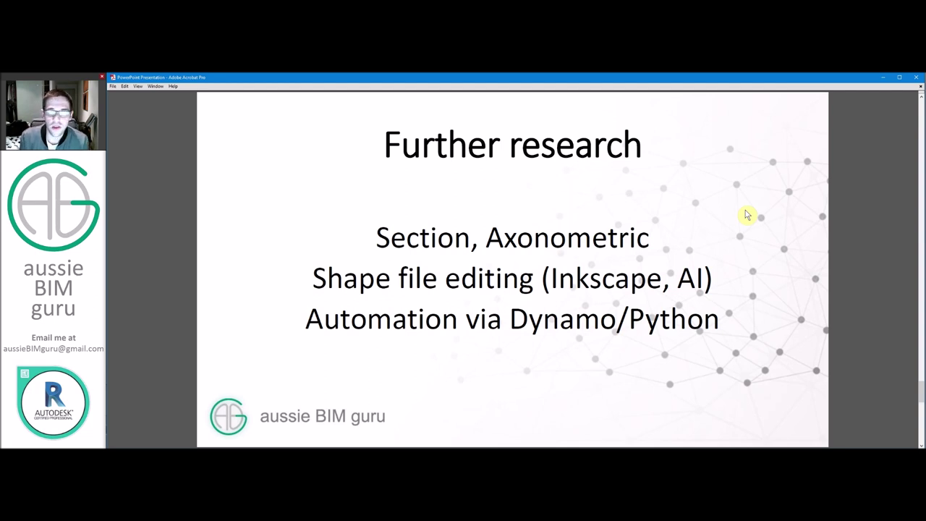
- Scroll the slide PDF down to the 'Revit Floor Plans In Power BI!' title slide
scroll(760, 209, "down", 1)
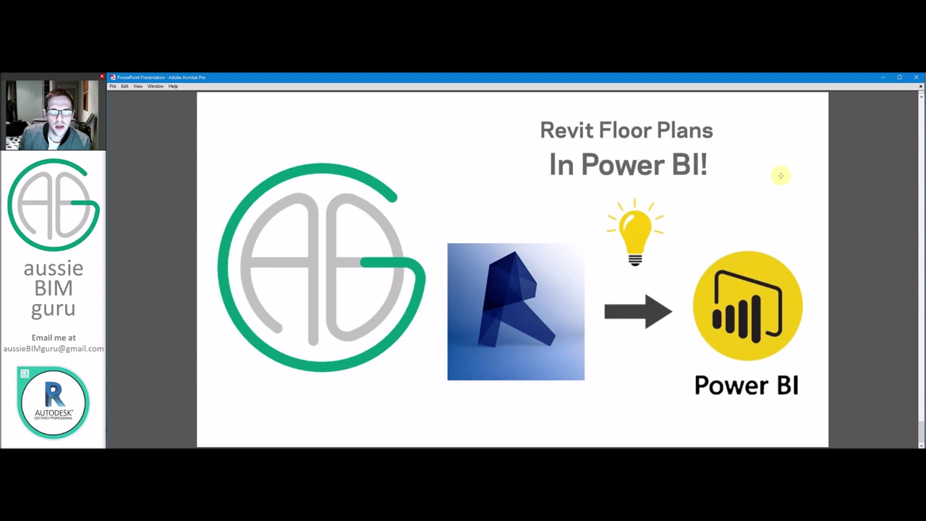